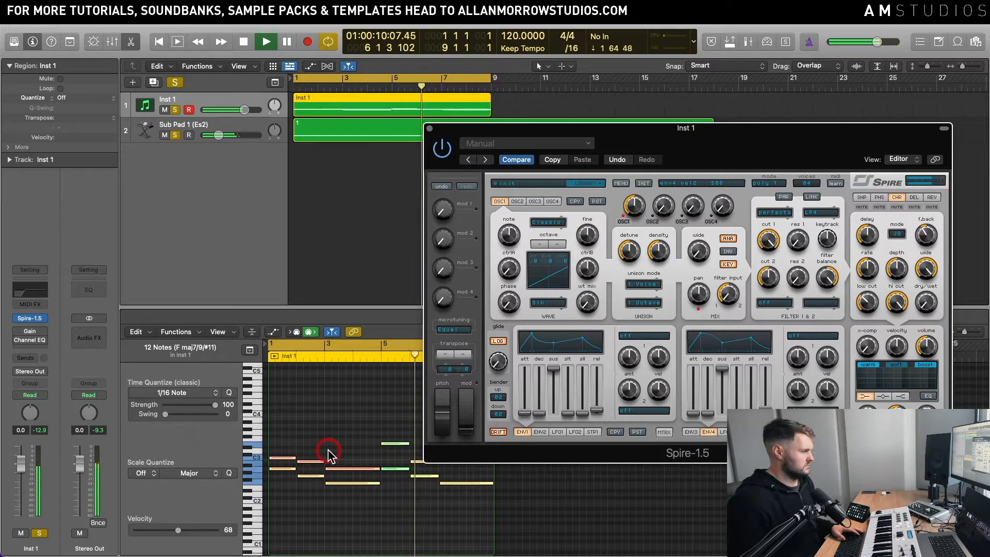
Step: Lengthen all the notes of the Inst 1 region slightly so that each chord overlaps the start of the next
key("space")
left_click_drag(430, 492, 282, 421)
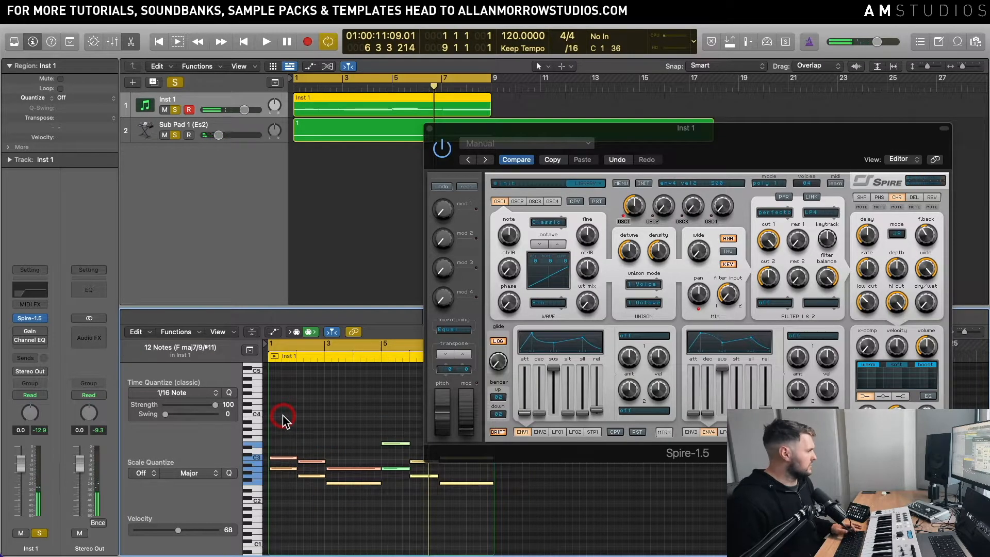
key("space")
left_click(393, 496)
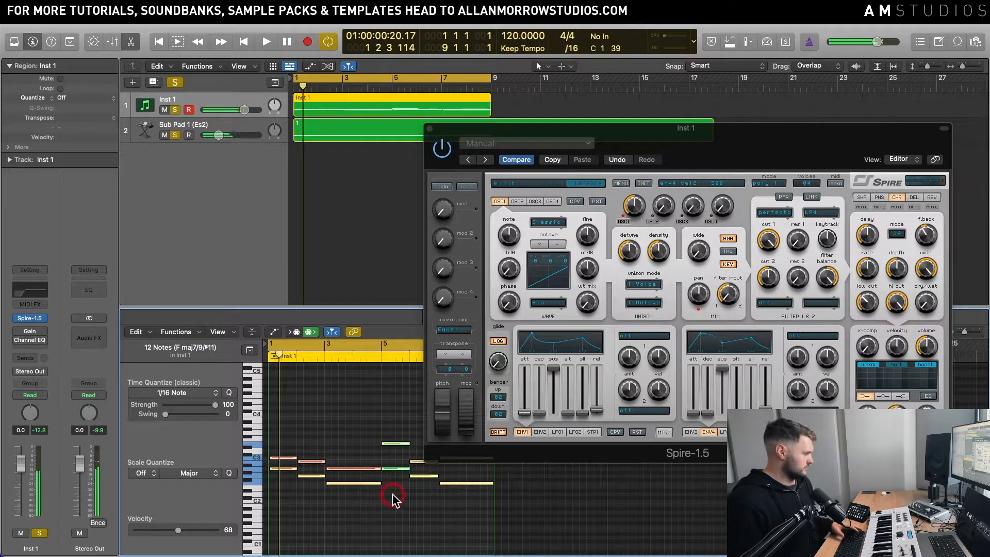
left_click_drag(373, 518, 310, 471)
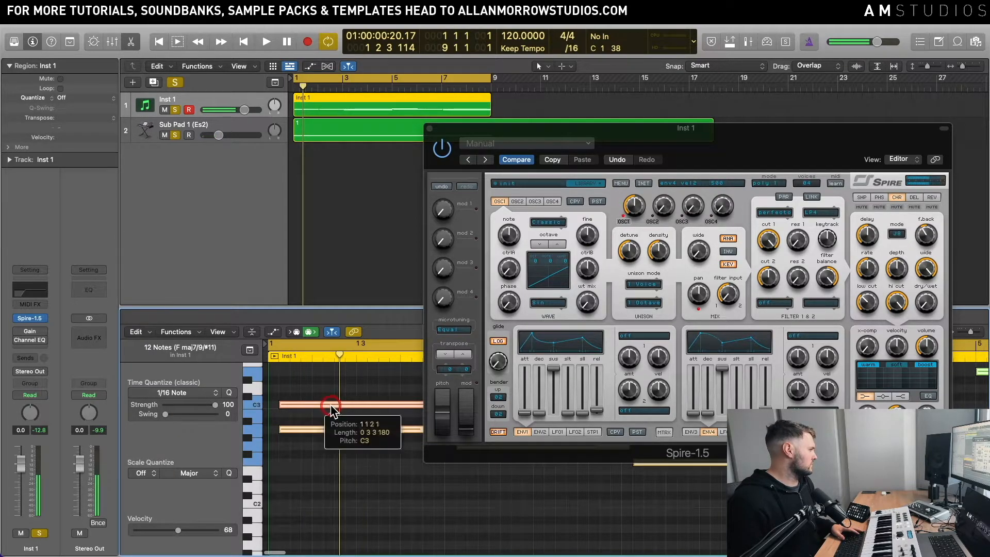
left_click(345, 475, "ctrl+alt")
left_click(380, 526)
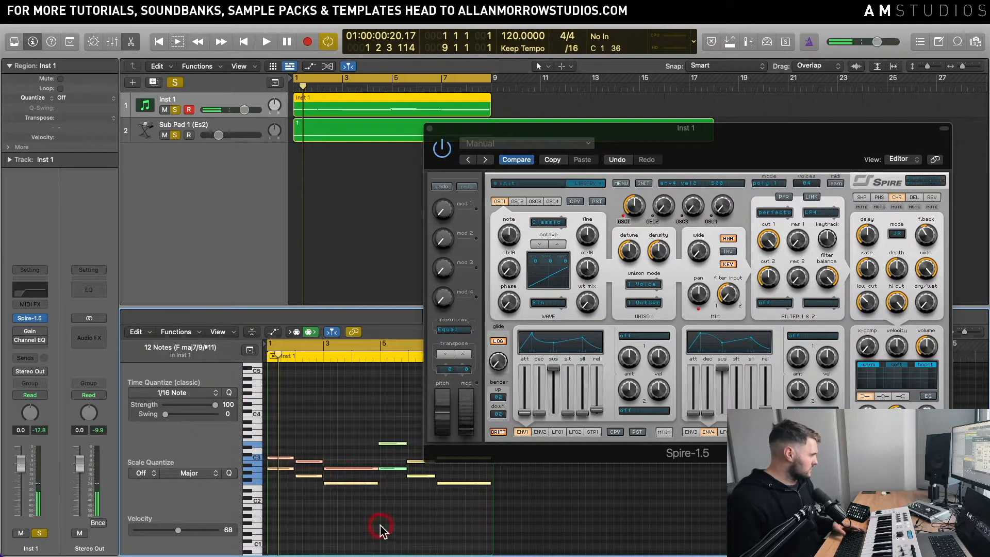
left_click_drag(460, 505, 314, 473)
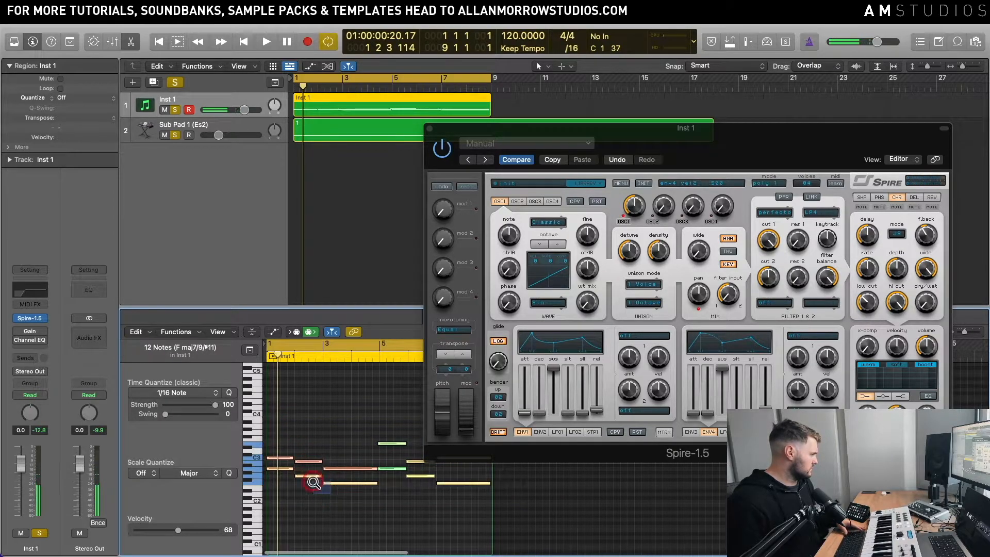
scroll(447, 464, "right", 3)
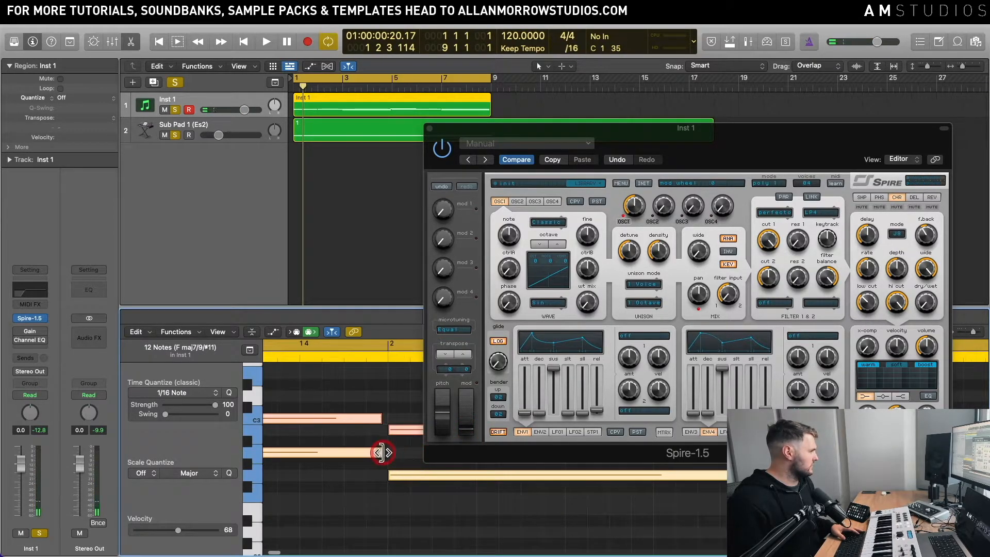
left_click_drag(382, 452, 392, 452)
Step: Play back the first two chords to check the transition between them
key("space")
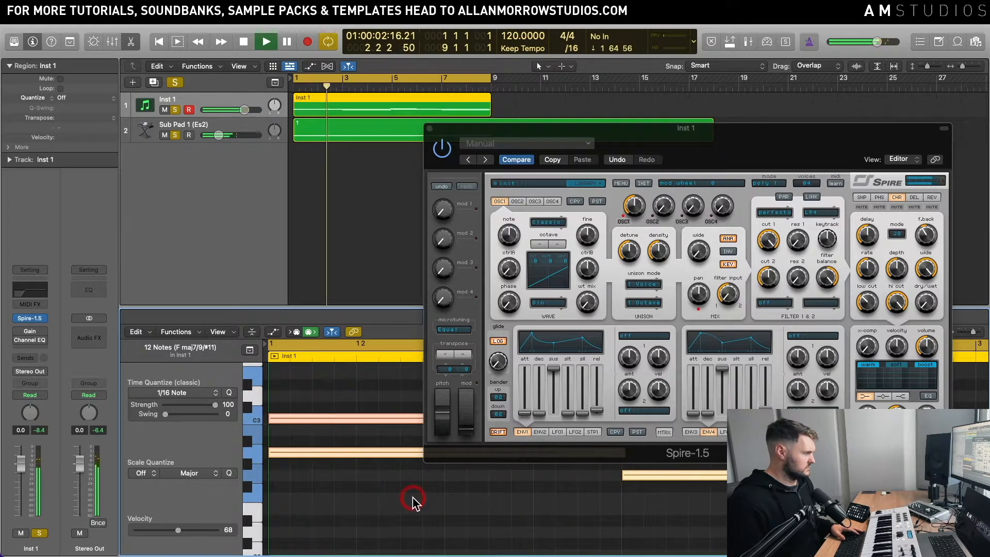
key("space")
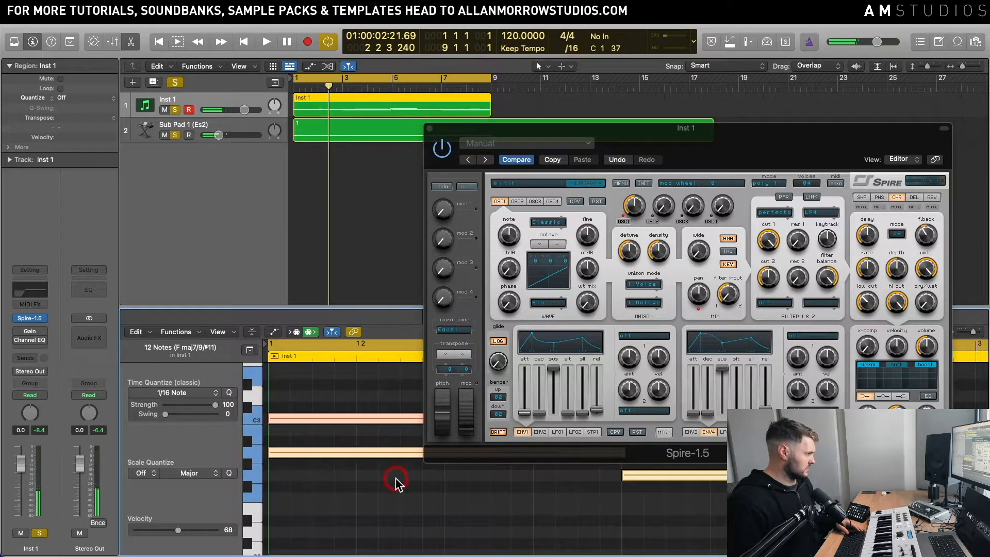
key("z")
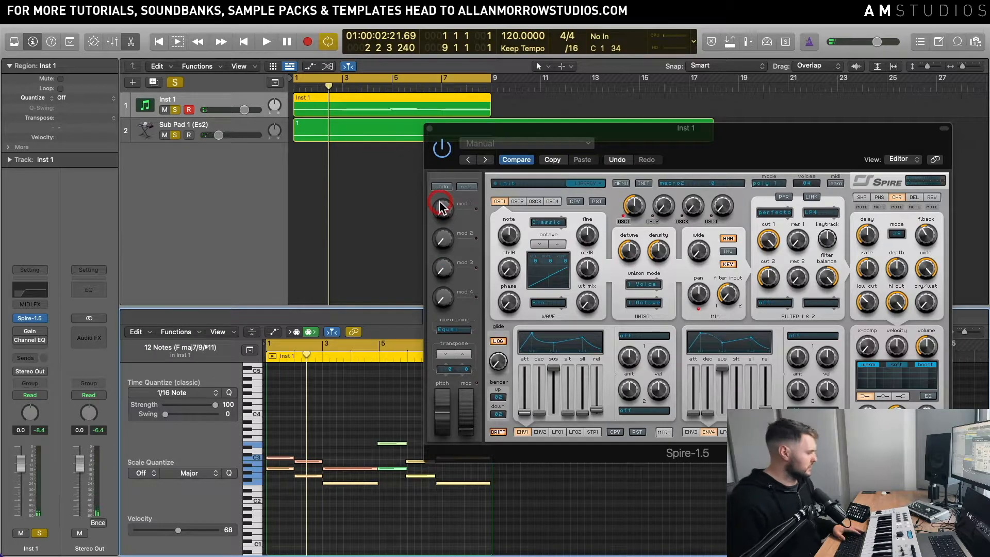
Step: Display envelope 3 in the synth and set oscillator 1's unison mode to 7 Voices
left_click_drag(611, 143, 600, 135)
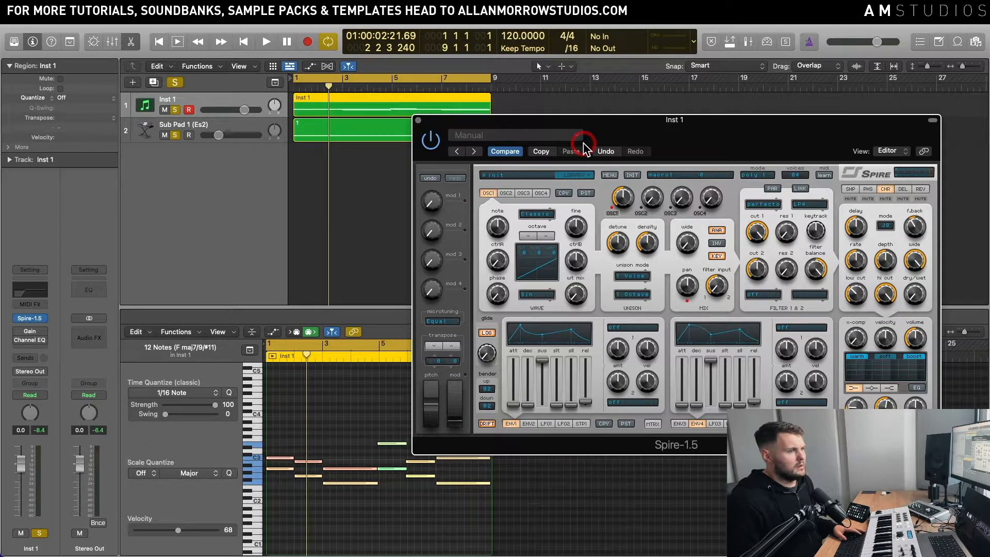
left_click_drag(608, 132, 586, 123)
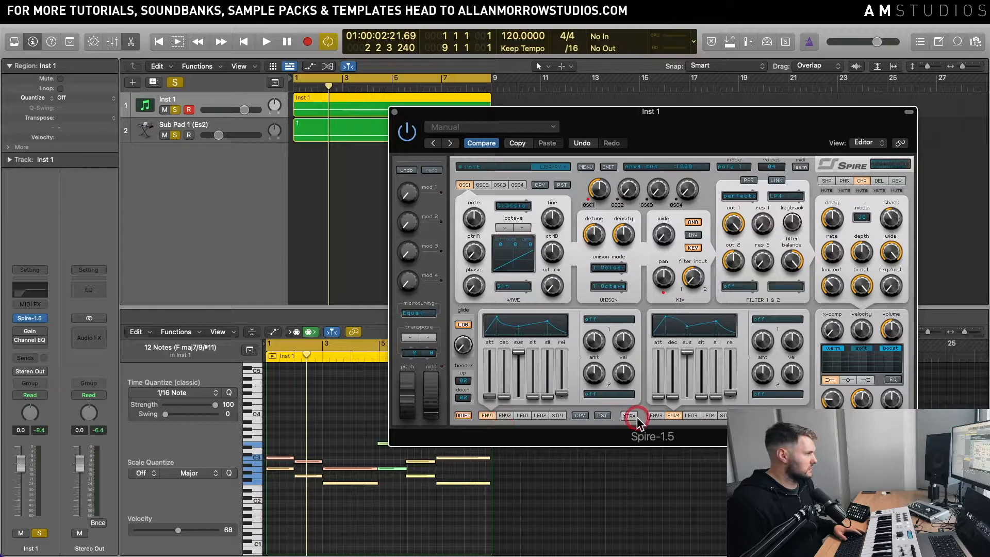
left_click(660, 415)
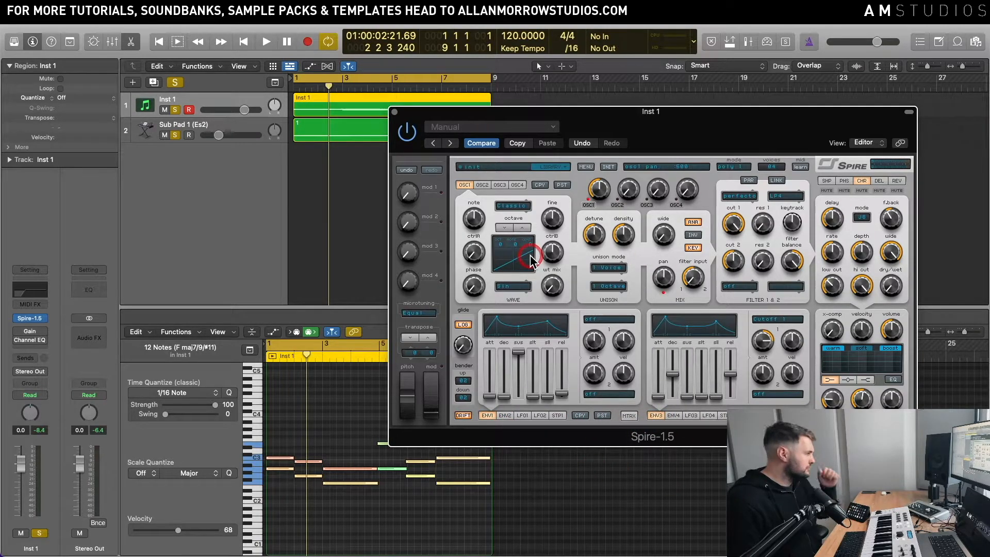
left_click(588, 267)
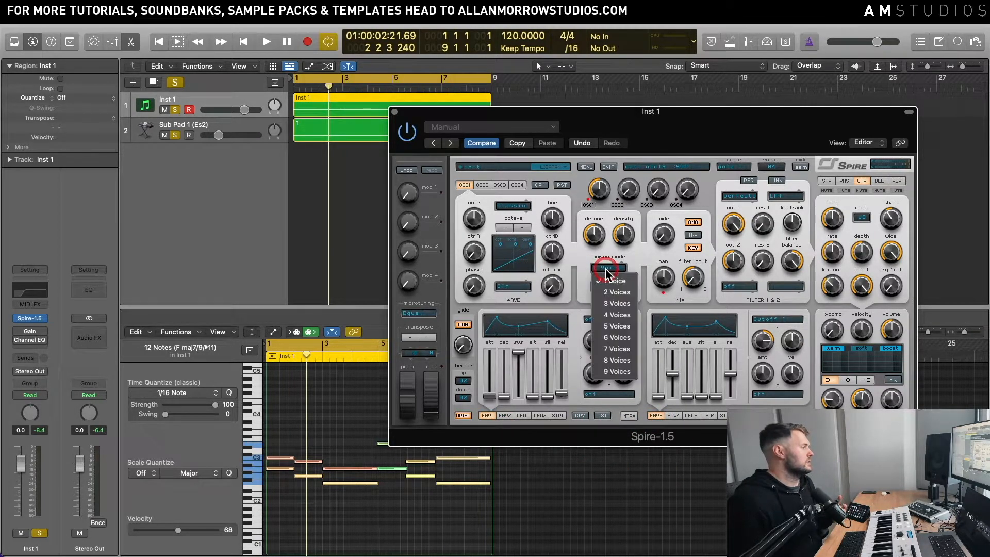
left_click(622, 351)
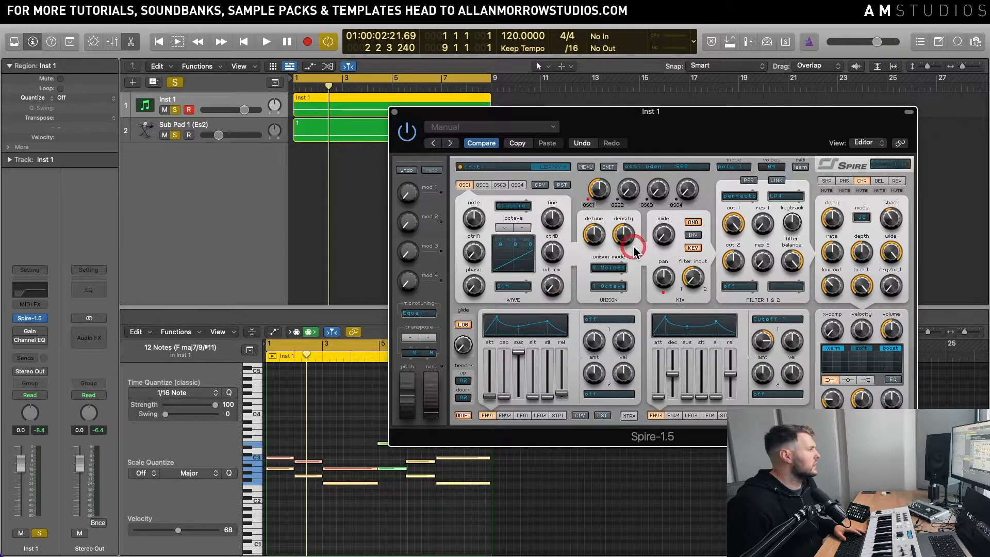
Step: Raise oscillator 1's unison detune and set envelope 1's attack to about 575, checking the sound in playback
key("space")
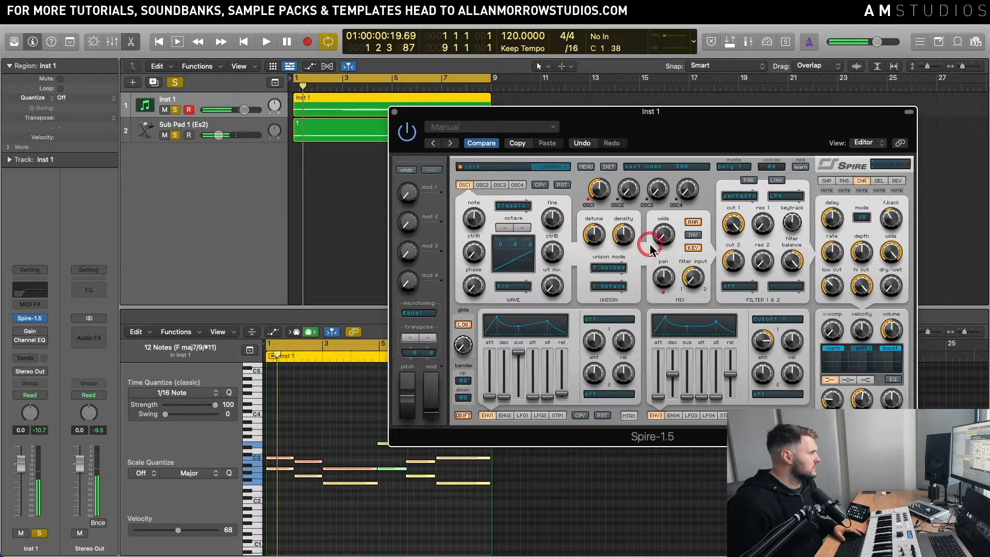
left_click_drag(600, 242, 599, 225)
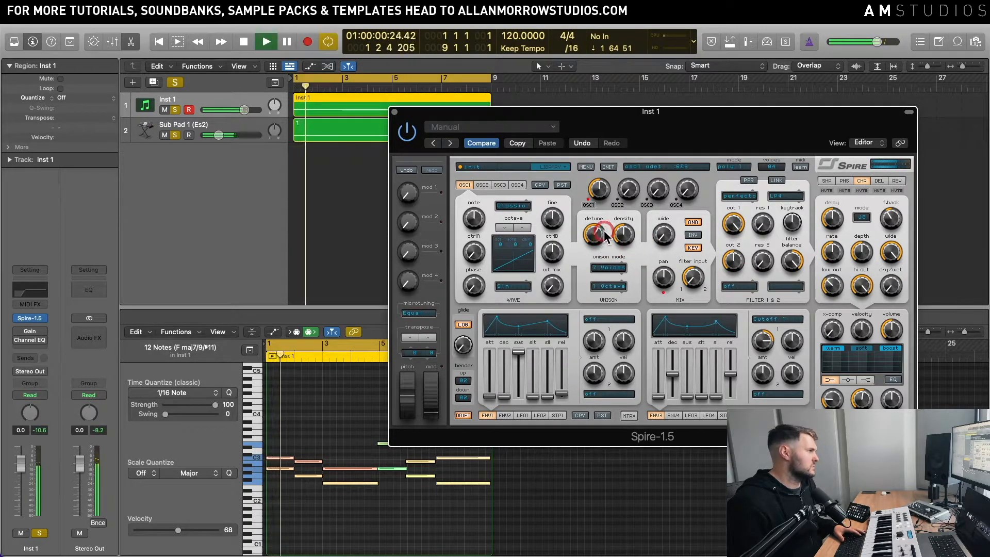
key("space")
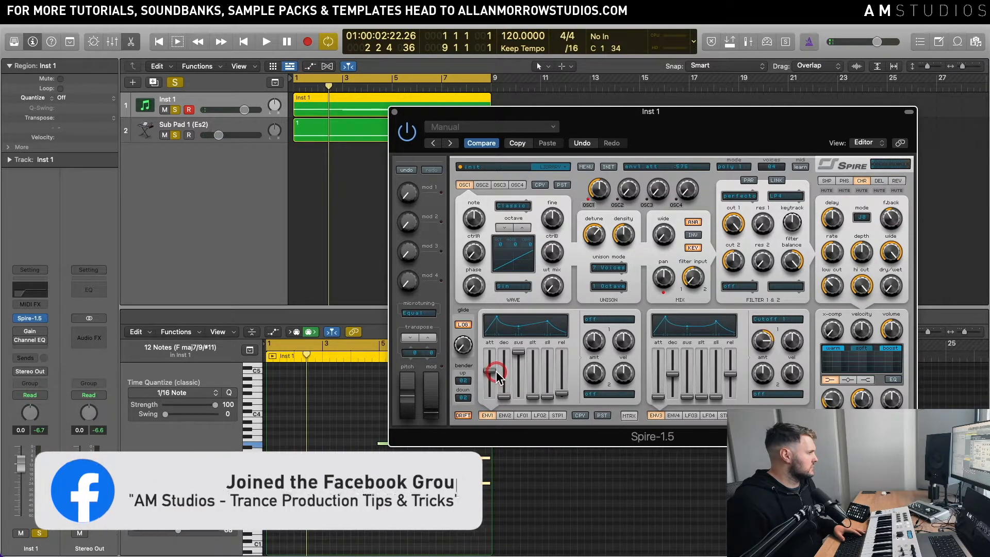
key("space")
key("space")
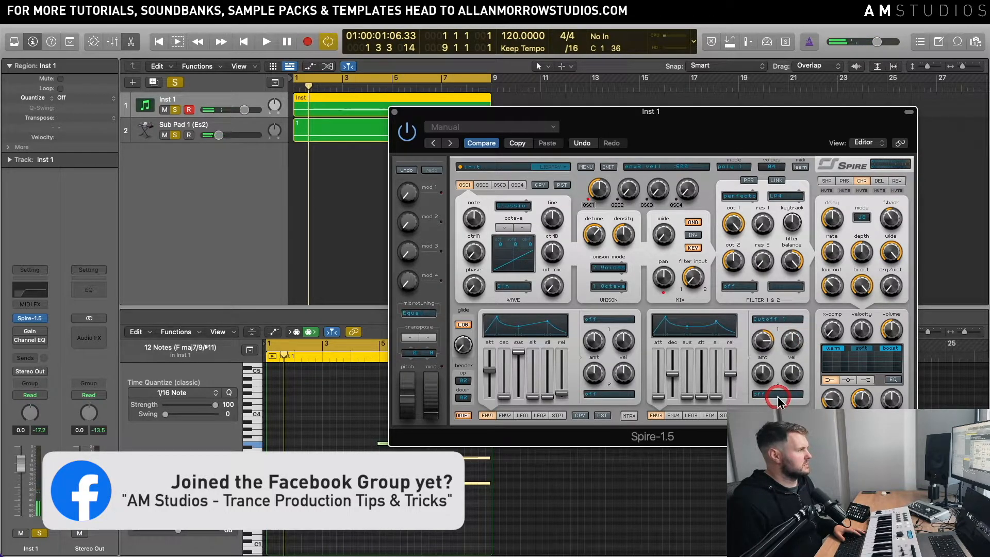
Step: Switch off envelope 3's Cutoff 1 modulation and raise envelope 1's release to about 542, auditioning the chords
left_click(777, 324)
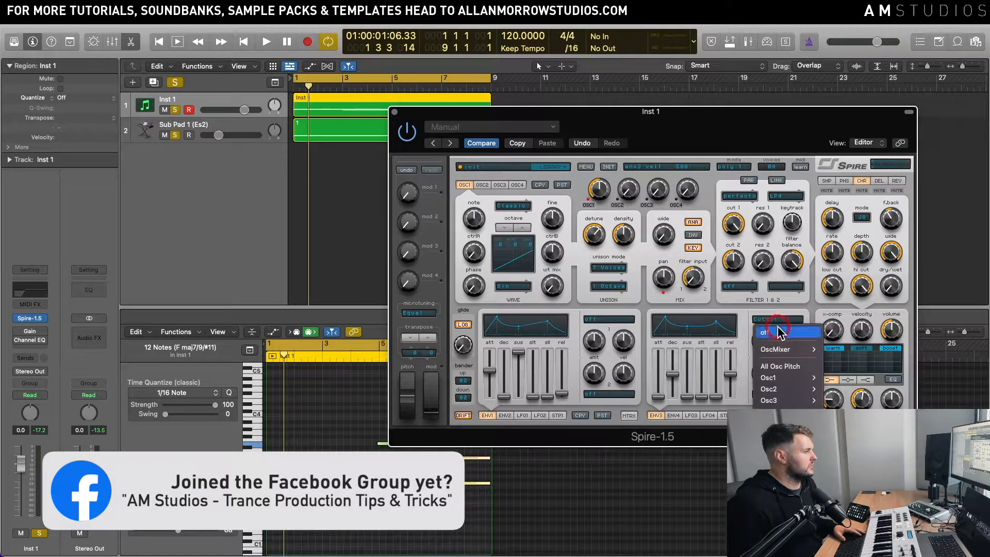
left_click(778, 330)
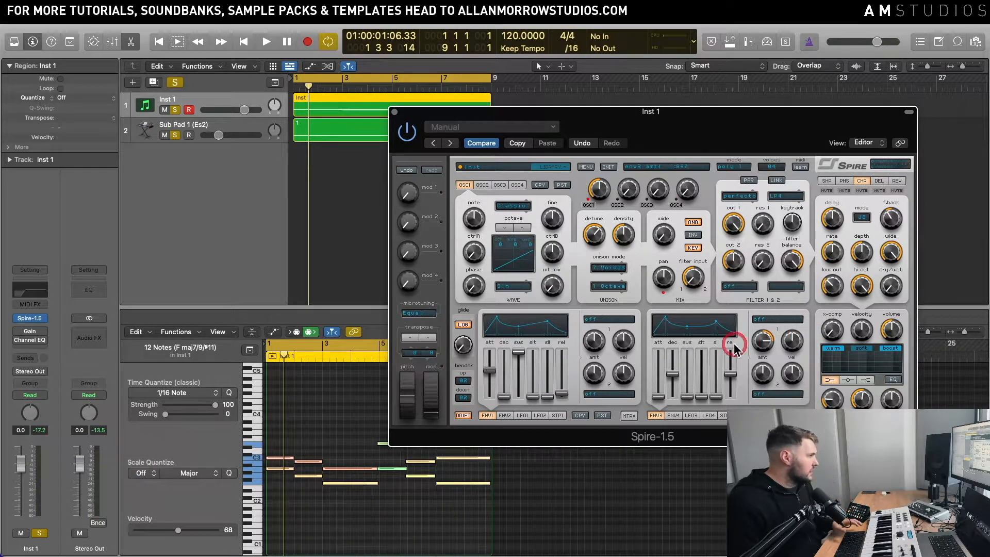
left_click(562, 393)
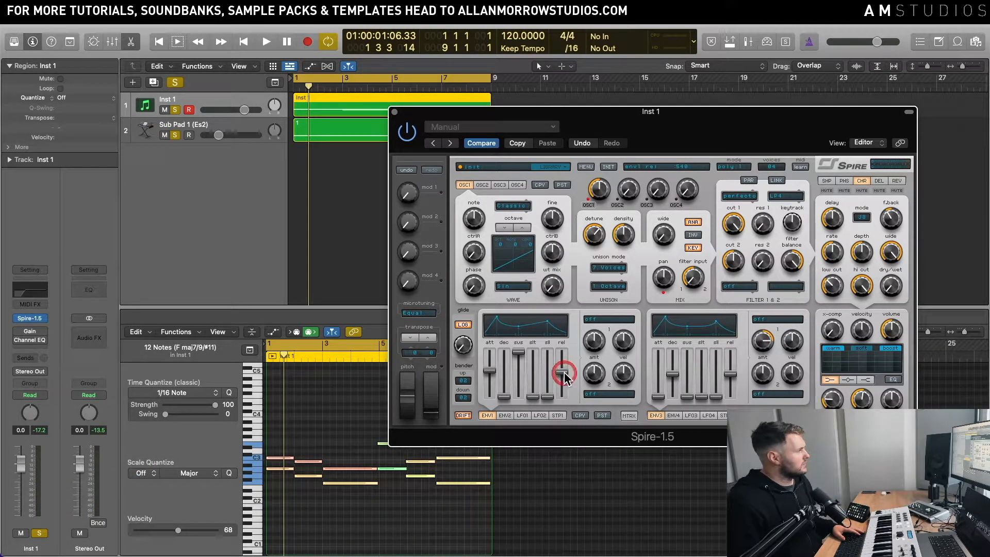
key("space")
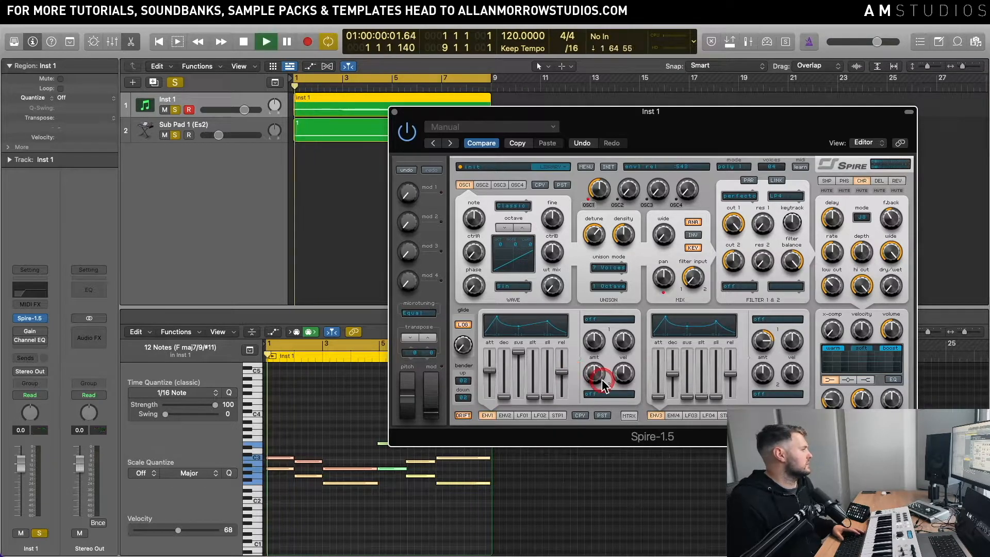
left_click(592, 372)
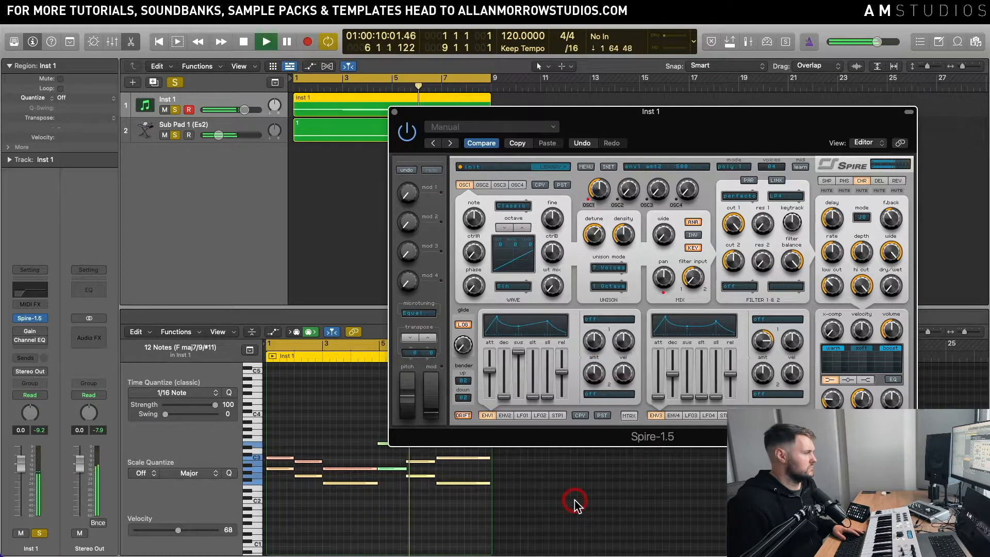
key("space")
Step: Trim the ends of the two bar 3 notes where they meet the bar 5 notes, and play back the progression
left_click_drag(541, 500, 382, 475)
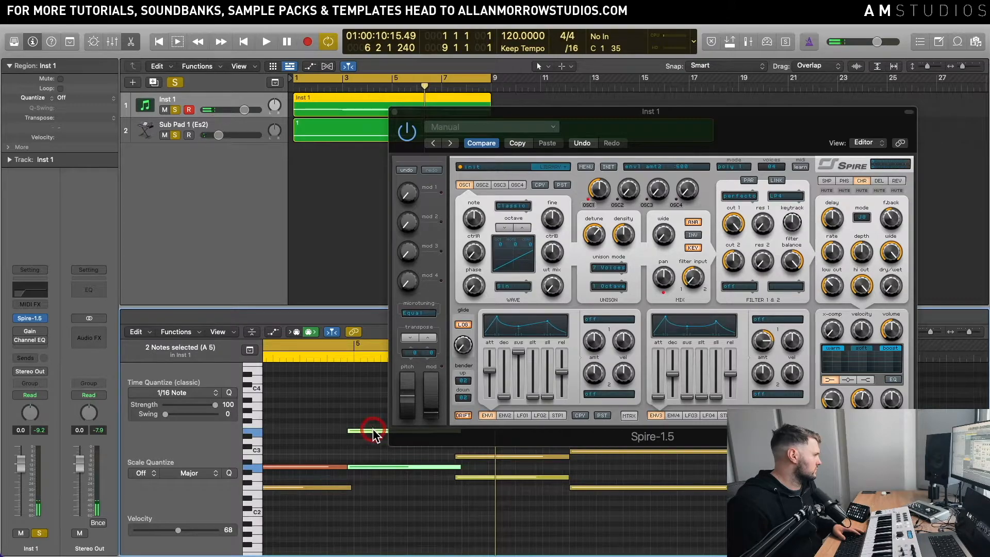
left_click_drag(373, 430, 380, 431)
left_click_drag(481, 509, 523, 458)
mouse_move(352, 470)
left_mouse_down()
mouse_move(343, 502)
mouse_move(352, 488)
left_mouse_up()
key("space")
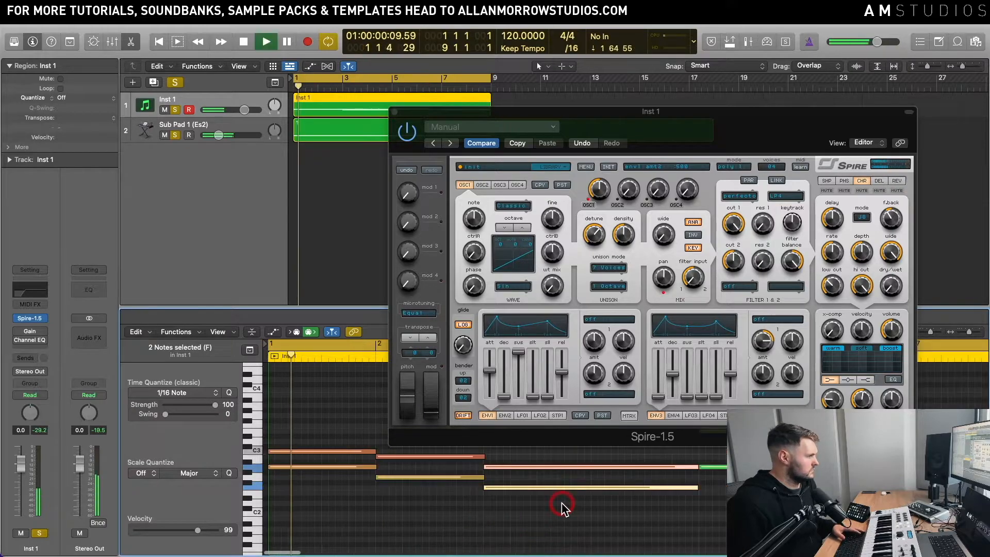
key("z")
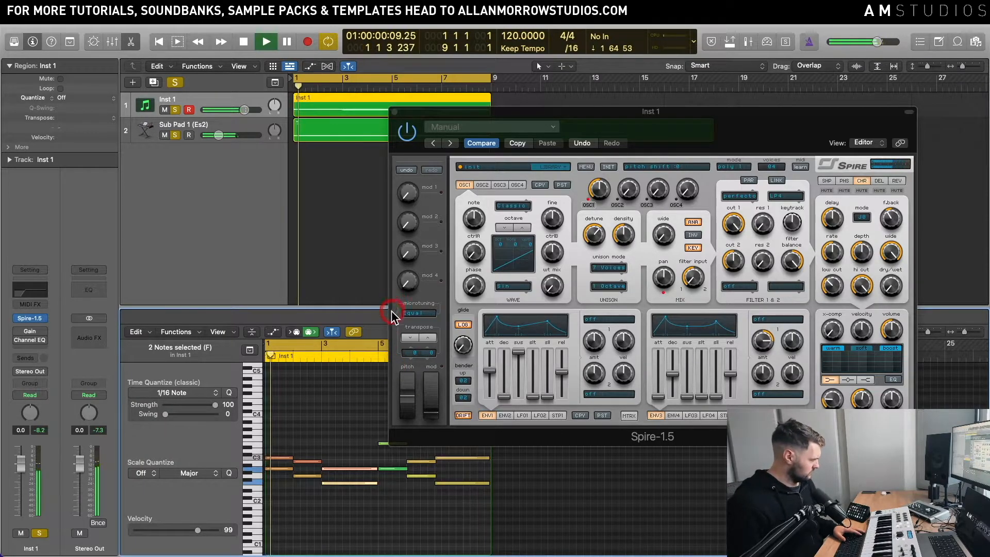
key("space")
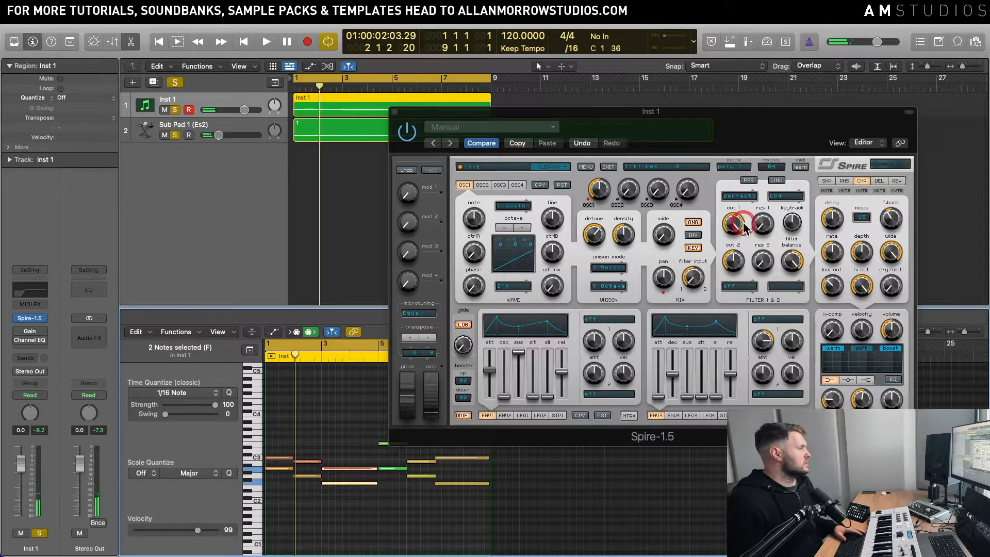
Step: Lower filter 1's cutoff and raise its resonance to about 330 while listening to the chords
left_click(763, 225)
left_click(773, 196)
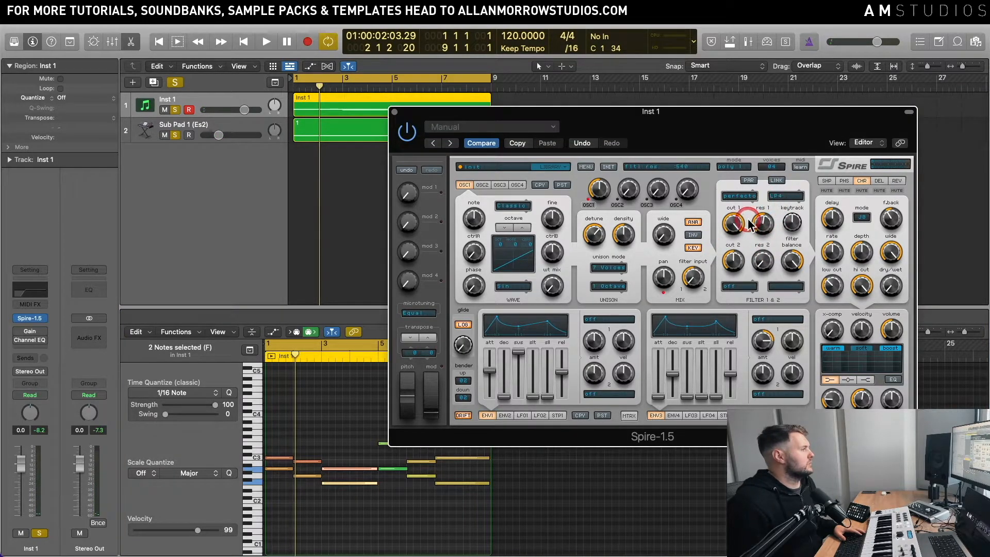
key("space")
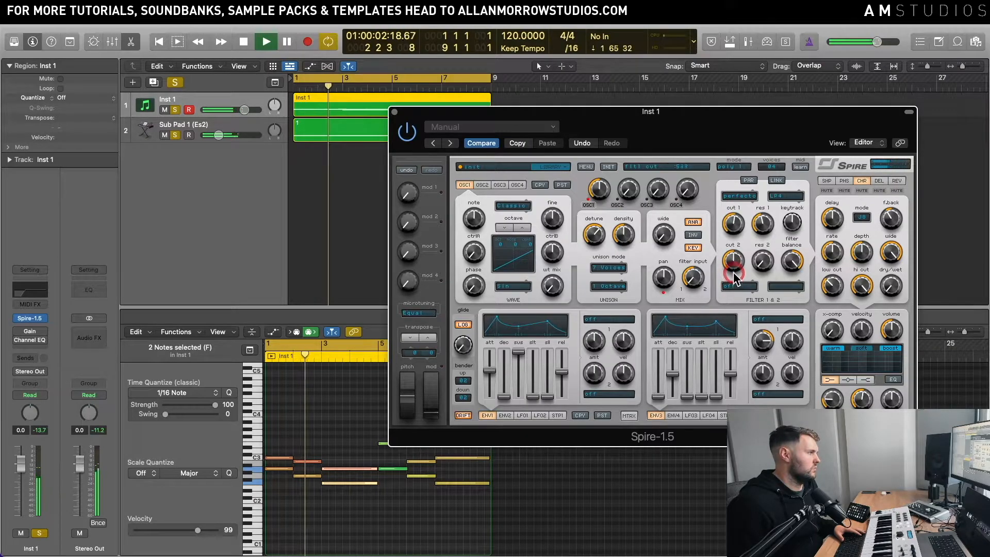
left_click(761, 226)
key("space")
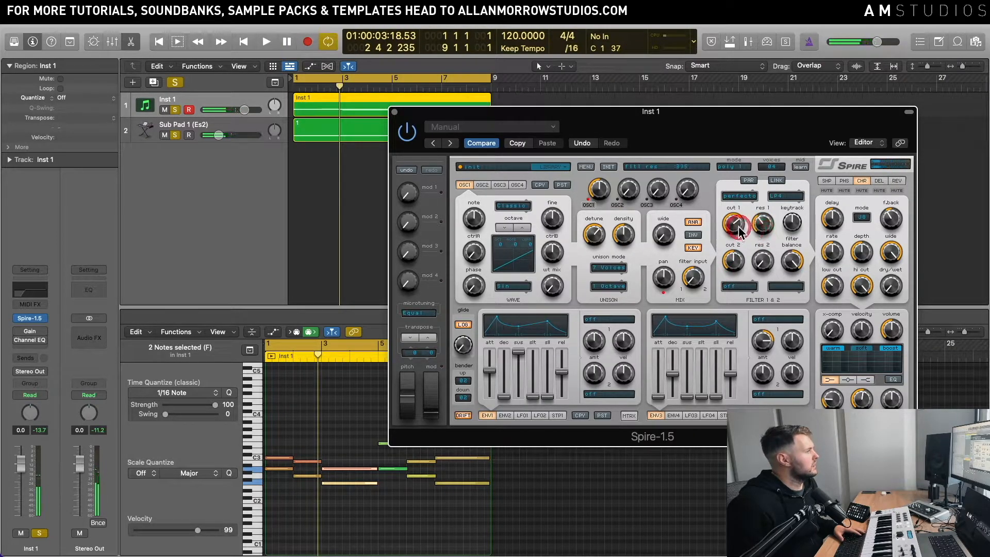
Step: Fine-tune filter 1's cutoff against the playing chords
key("space")
mouse_move(738, 230)
left_mouse_down()
mouse_move(739, 251)
mouse_move(745, 222)
mouse_move(745, 233)
left_mouse_up()
key("space")
left_click(760, 265)
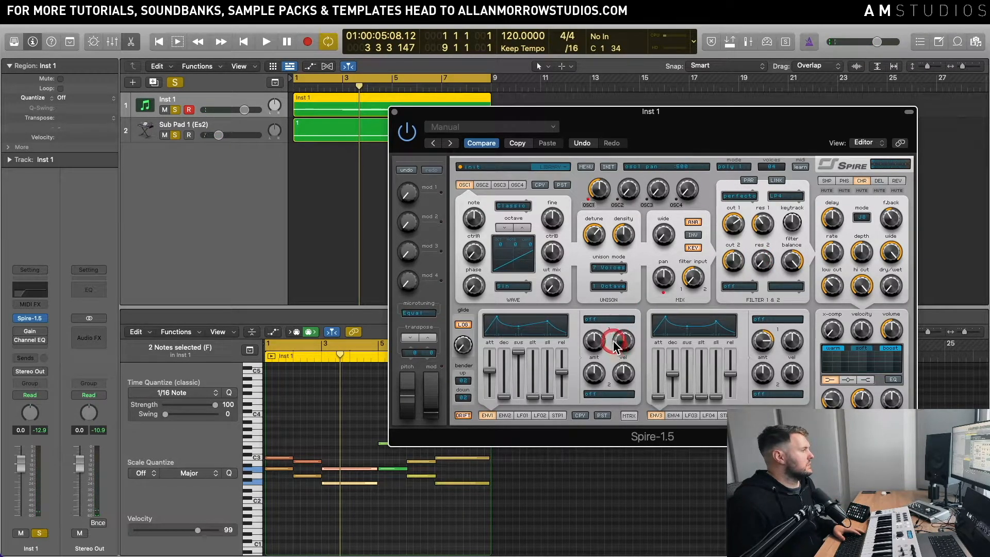
Step: Reposition the synth window higher so that its envelope and modulation section is fully uncovered
left_click(431, 397)
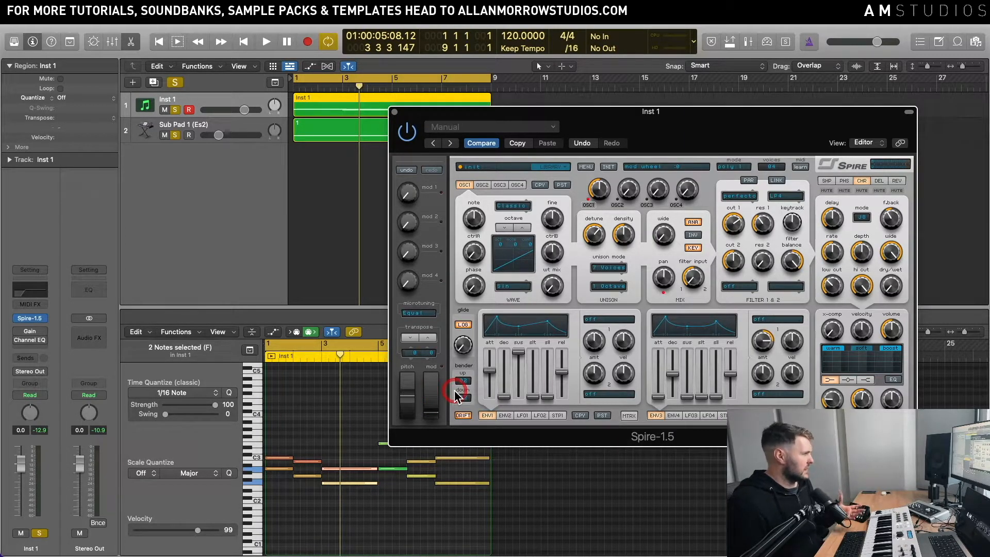
left_click(520, 239)
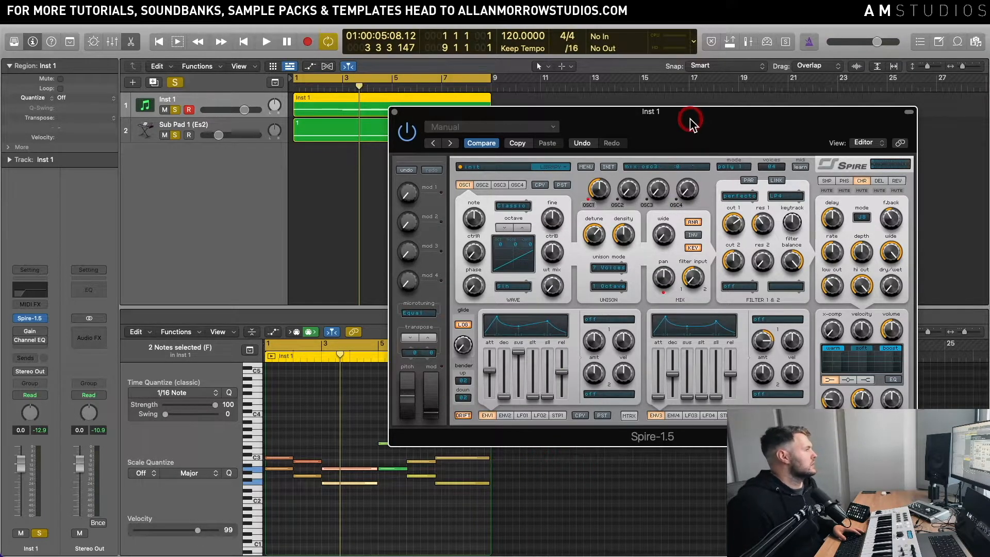
left_click_drag(691, 116, 712, 88)
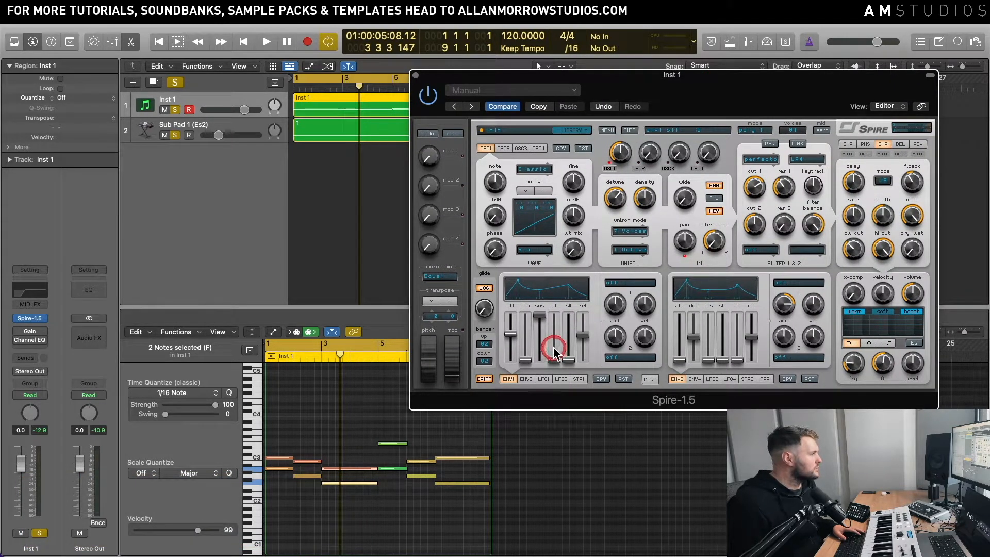
left_click(789, 380)
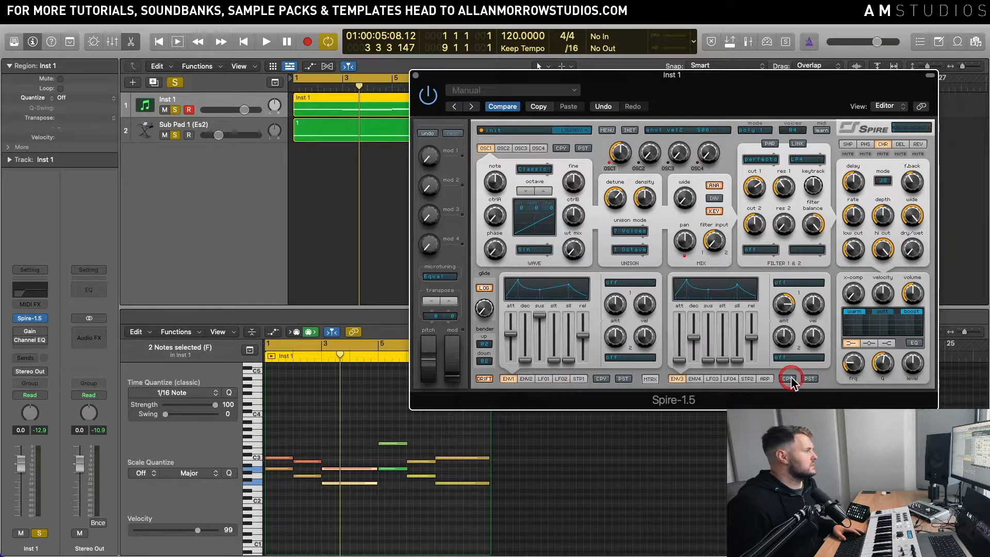
Step: Play back the progression to judge the pad with its current filter and envelope settings
left_click(769, 383)
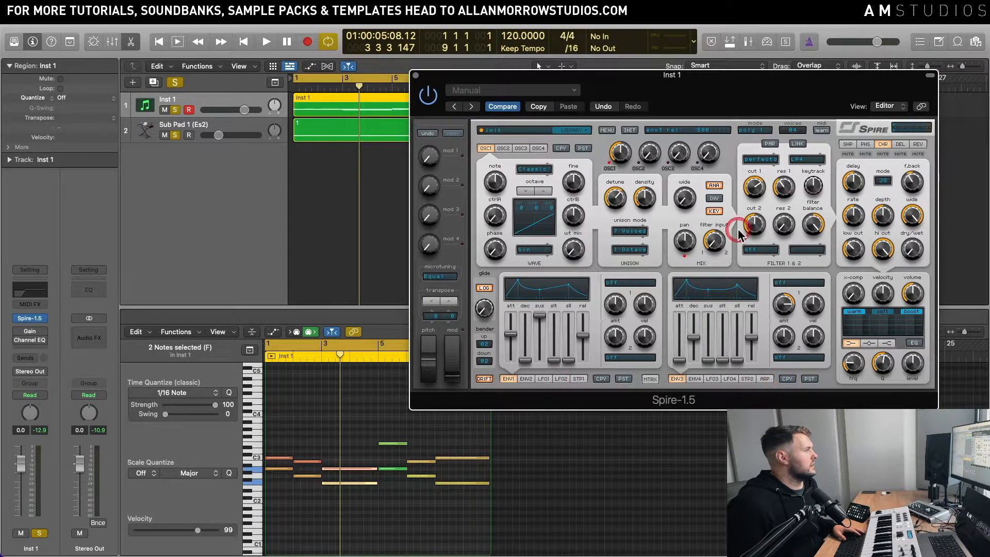
key("space")
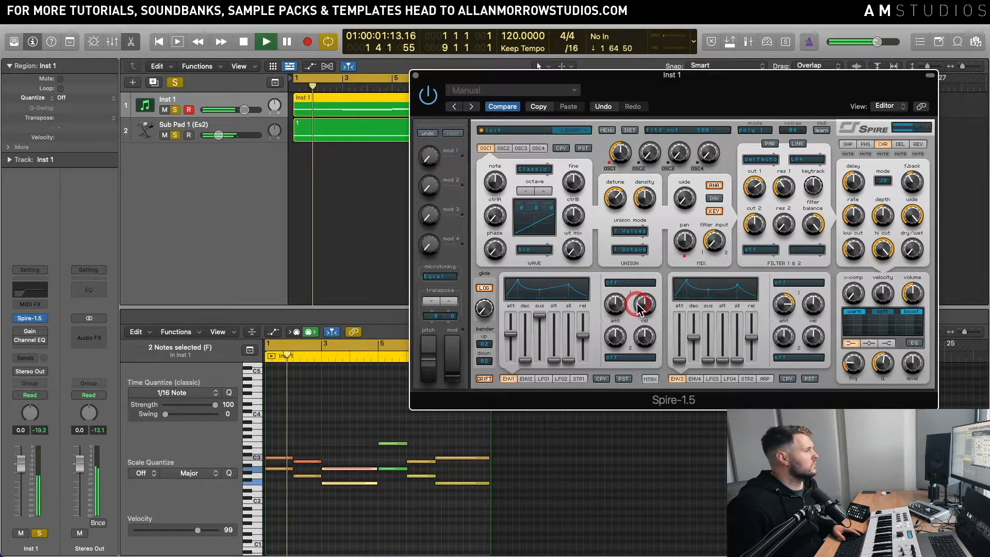
key("space")
left_click(738, 361)
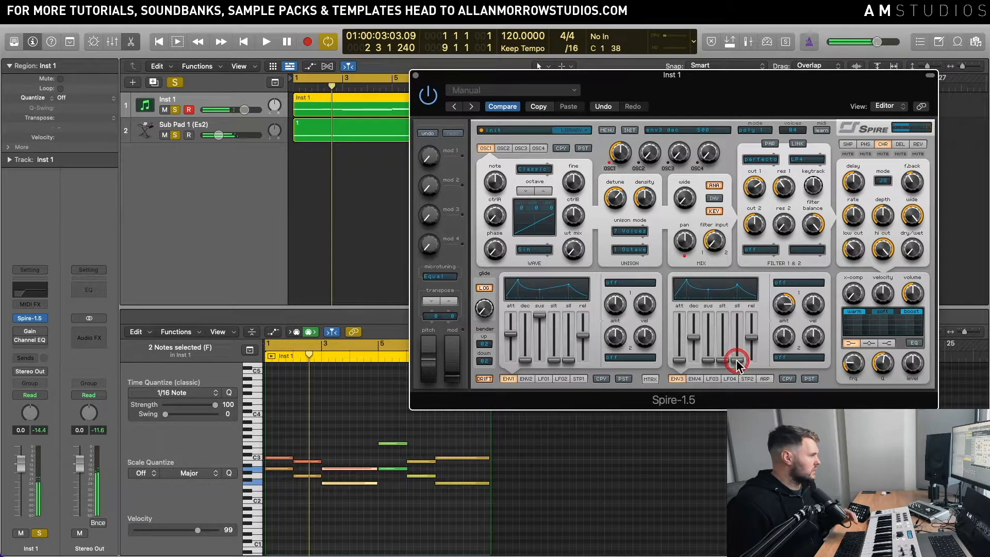
left_click_drag(722, 361, 720, 376)
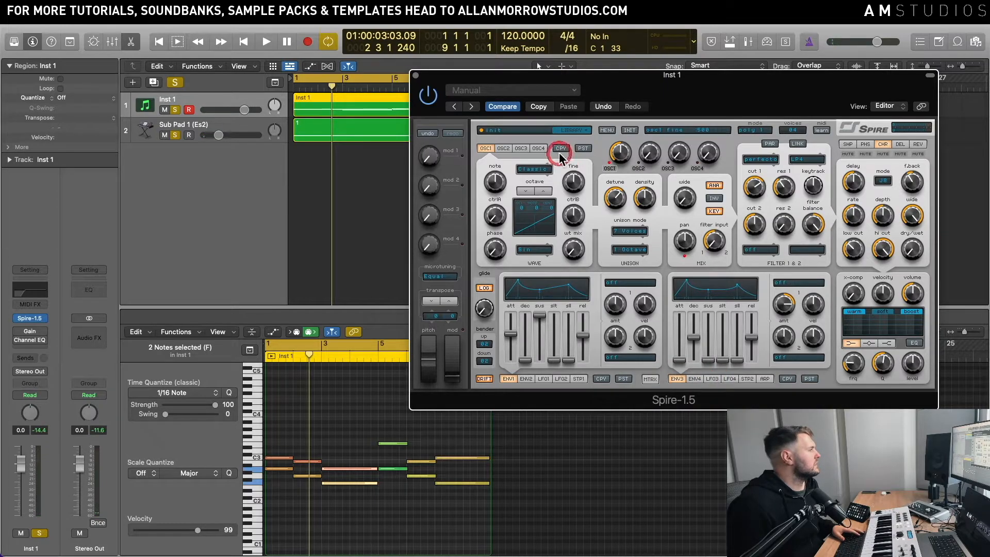
Step: Switch oscillator 1 off and set oscillator 2's wave to Violin 1
left_click(504, 148)
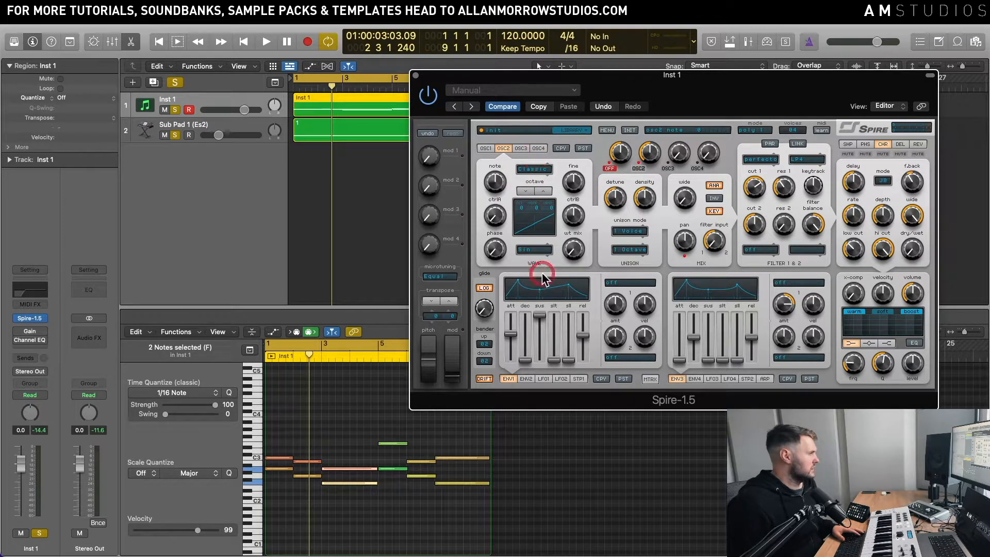
left_click(529, 252)
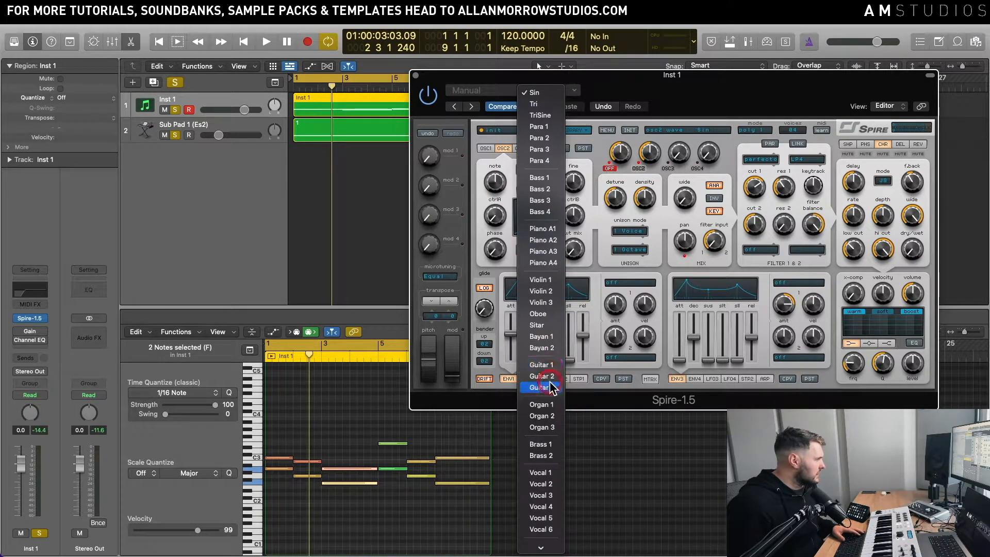
left_click(541, 281)
left_click(594, 240)
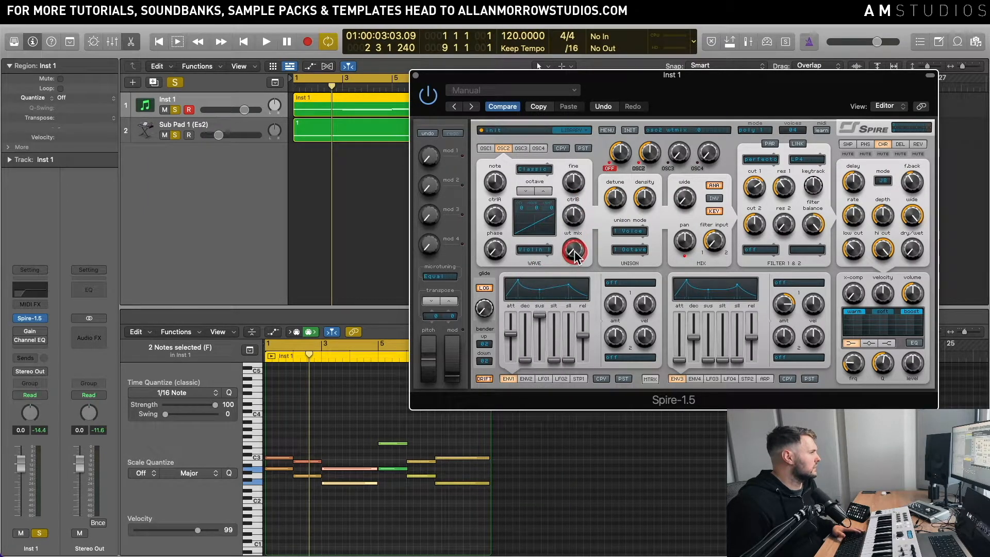
Step: Set oscillator 2's unison mode to 9 Voices and play back the chords
left_click(640, 237)
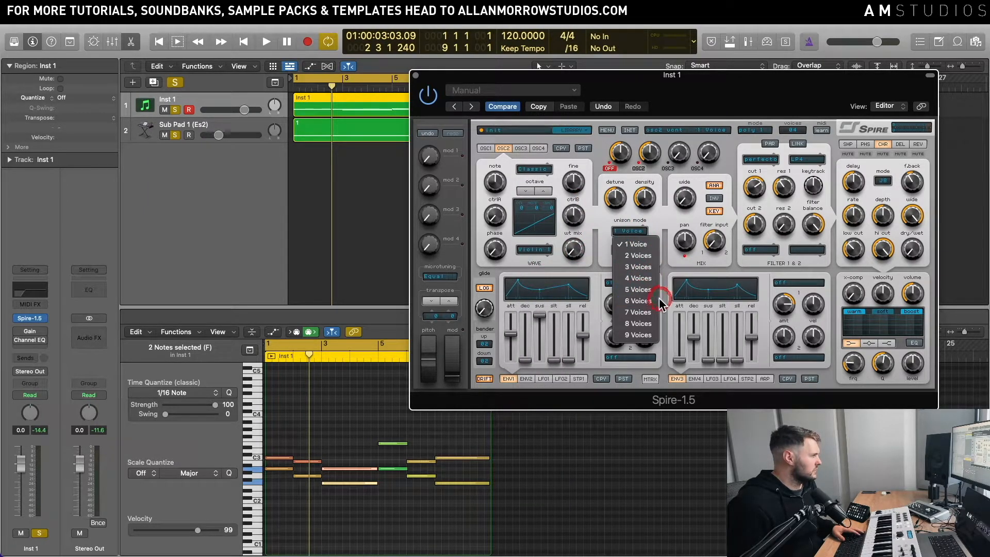
left_click(644, 335)
key("space")
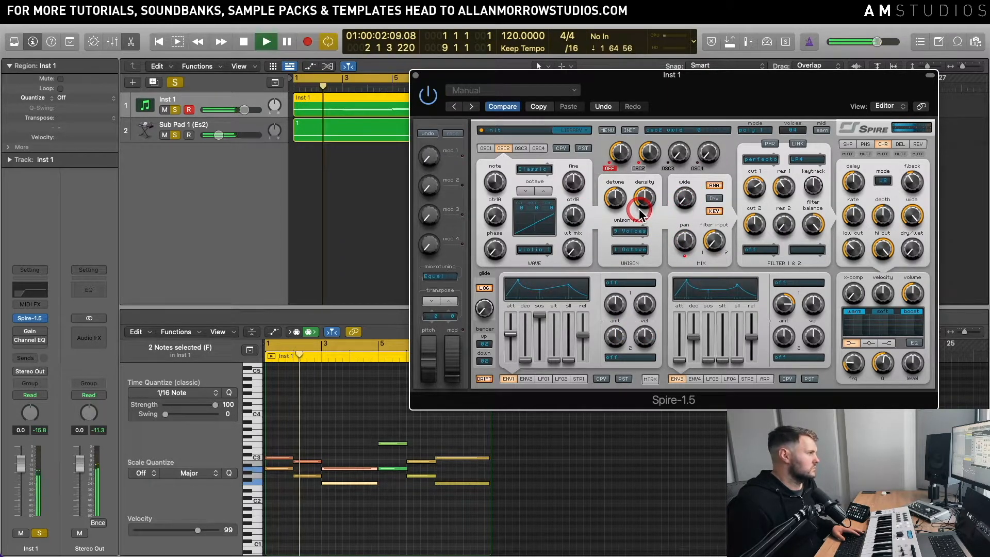
key("space")
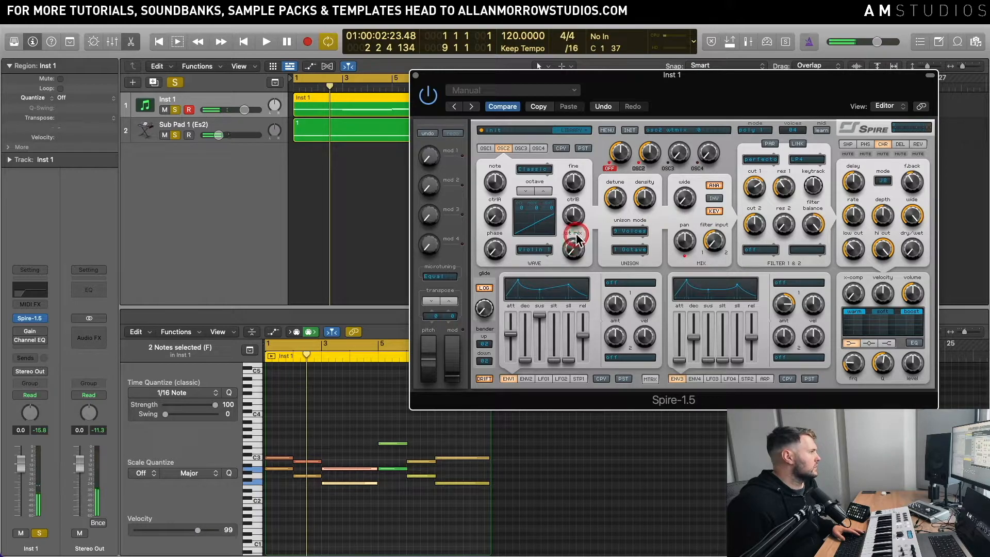
Step: Raise oscillator 2's wavetable mix while the chords play to bring in the Violin 1 wave
key("space")
left_click_drag(581, 251, 597, 217)
key("space")
left_click(430, 365)
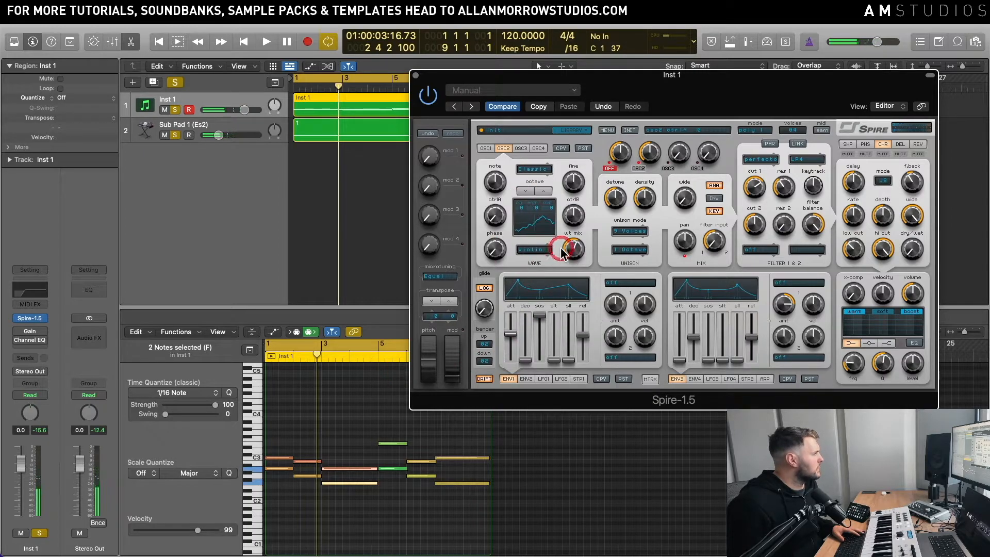
Step: Change oscillator 2's wave to Violin 2 and set its wavetable mix to about 400 during playback
left_click(536, 251)
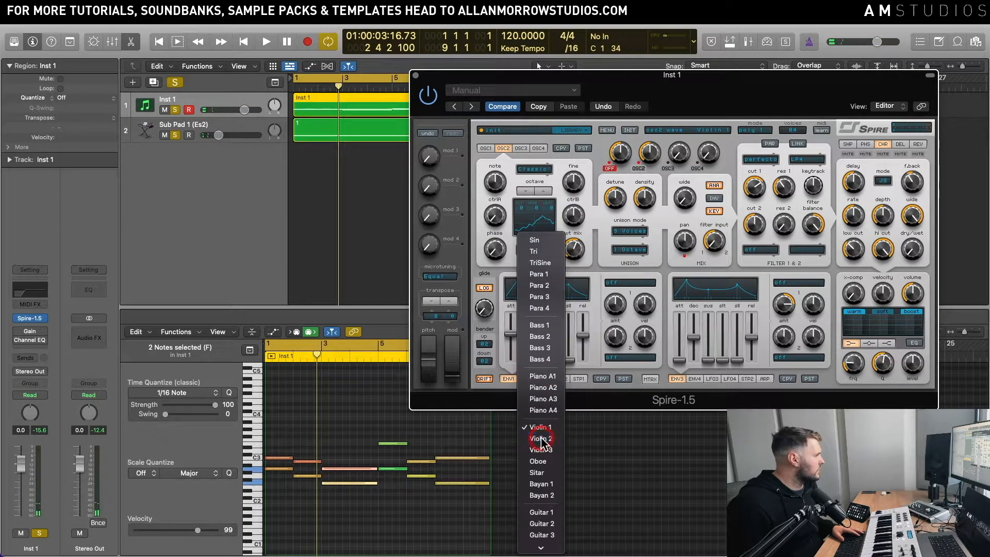
left_click(539, 441)
key("space")
left_click_drag(588, 240, 594, 270)
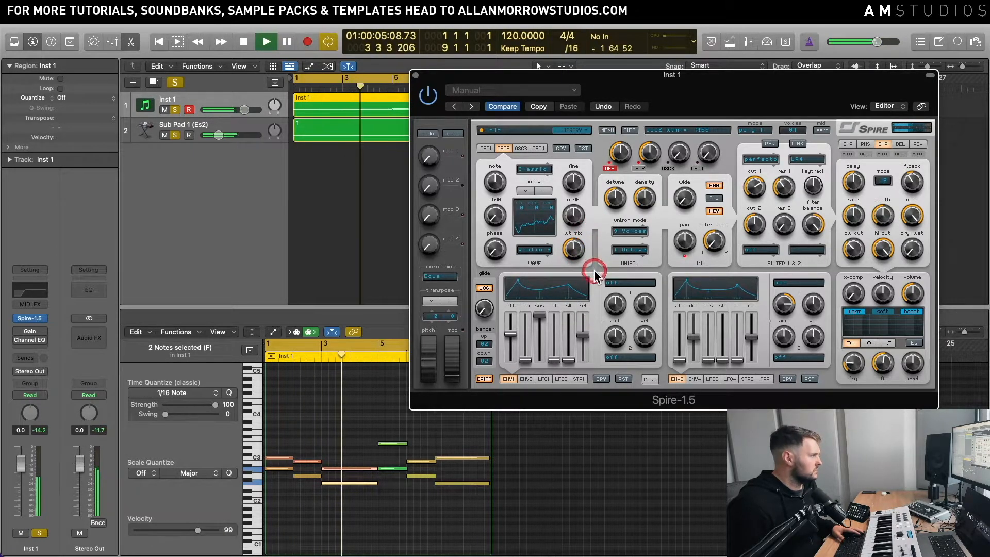
Step: Stop playback and route LFO 3's first modulation slot to Osc2 WTMix
left_click(733, 345)
left_click(726, 340)
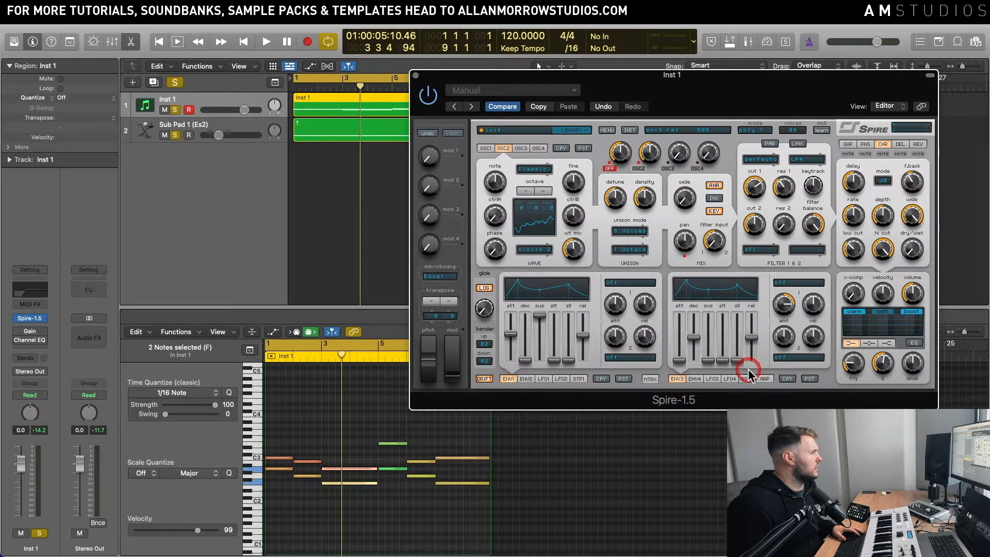
left_click(713, 379)
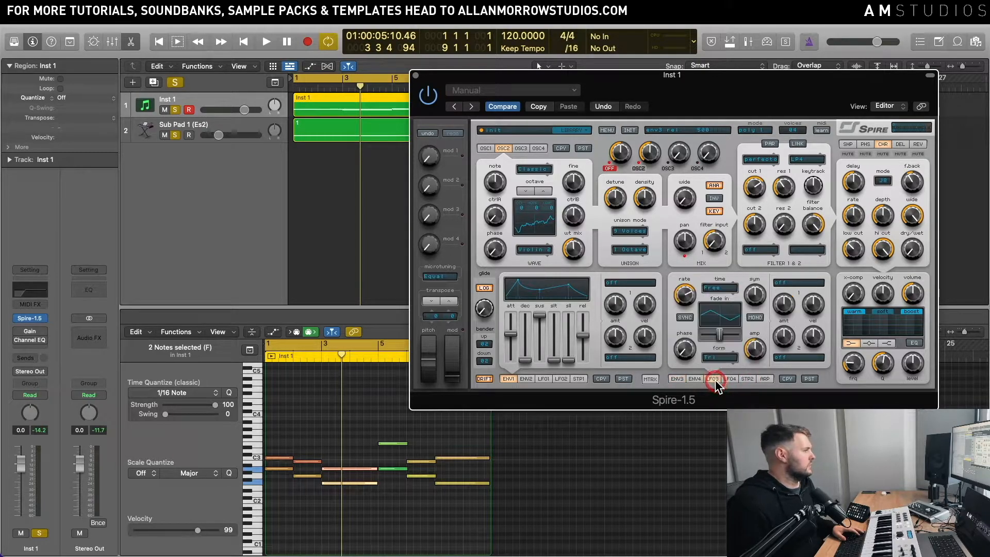
left_click(784, 285)
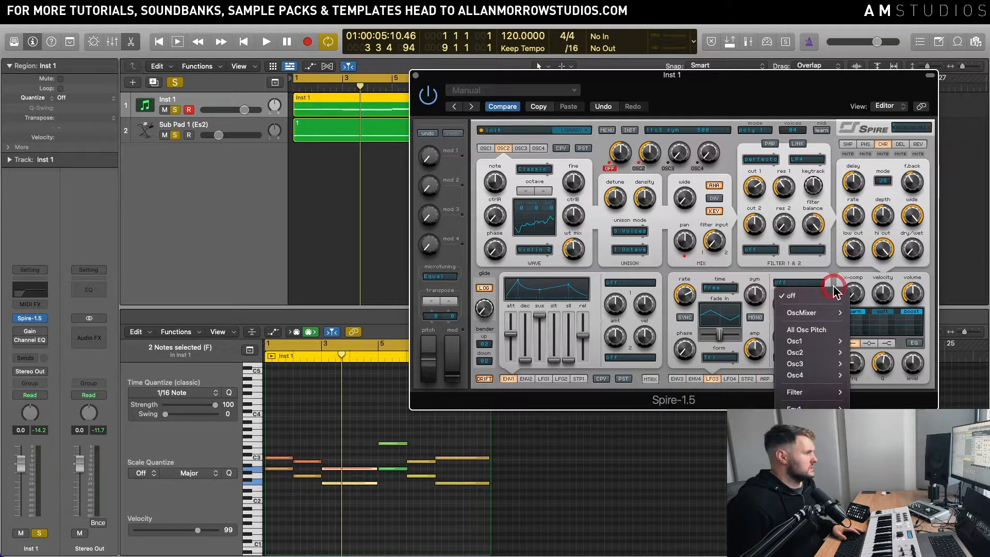
left_click(838, 355)
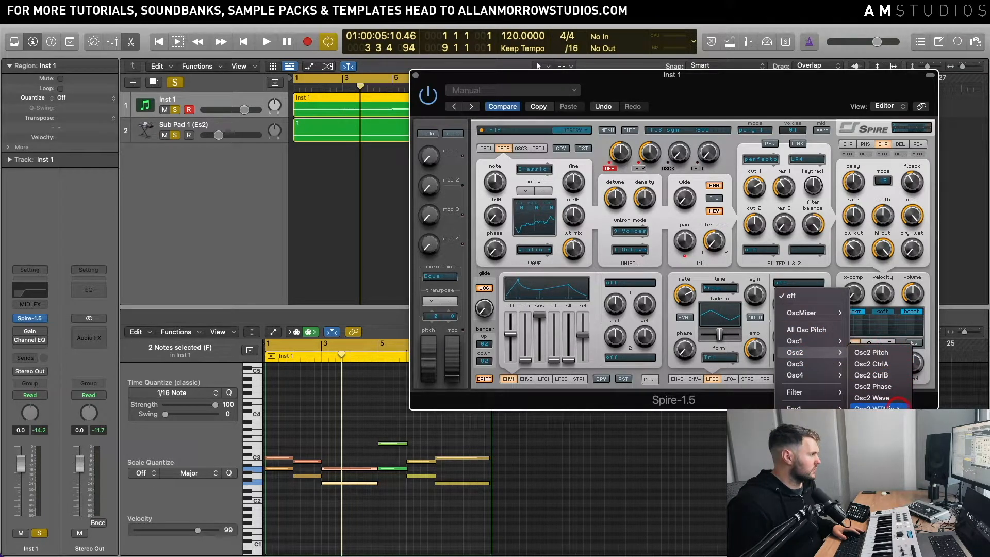
left_click(898, 405)
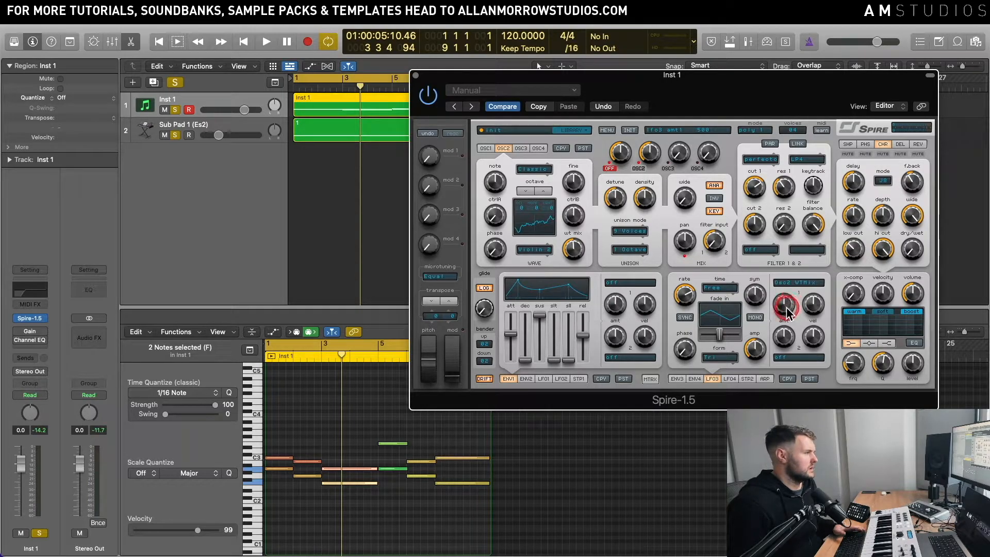
Step: Raise LFO 3's modulation amount and lower oscillator 2's wavetable mix while auditioning the movement
left_click(730, 320)
key("space")
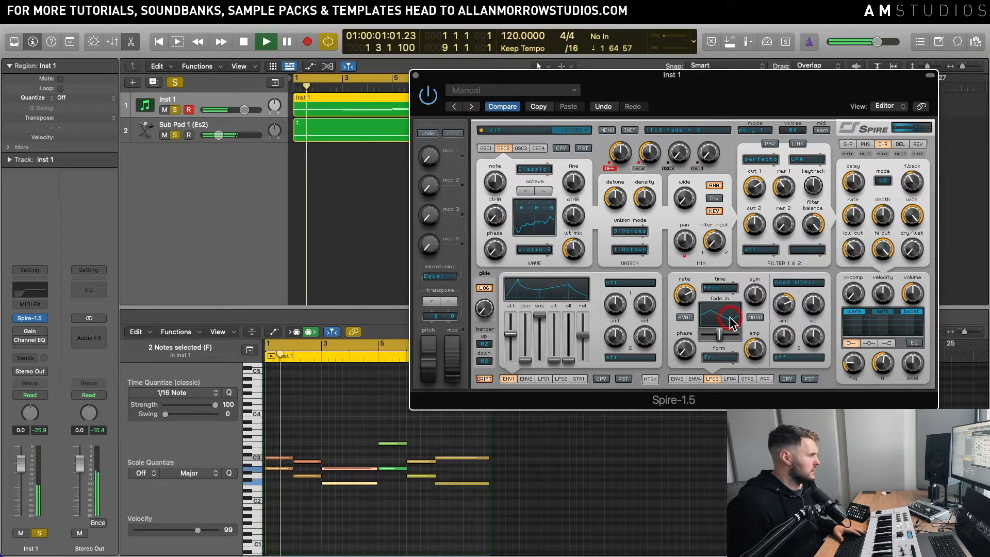
left_click(707, 303)
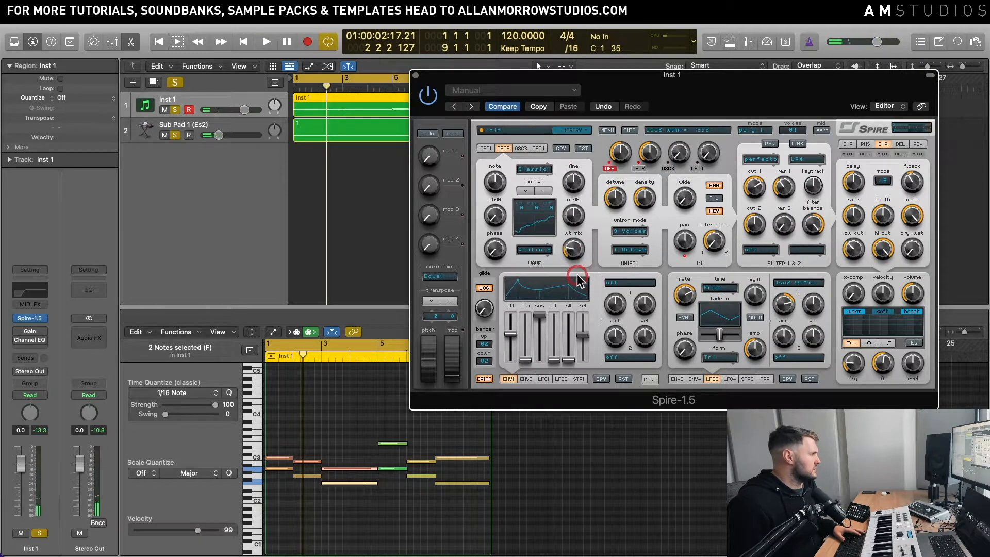
Step: Slow down LFO 3's rate and adjust its amplitude while listening to the chords
left_click(684, 295)
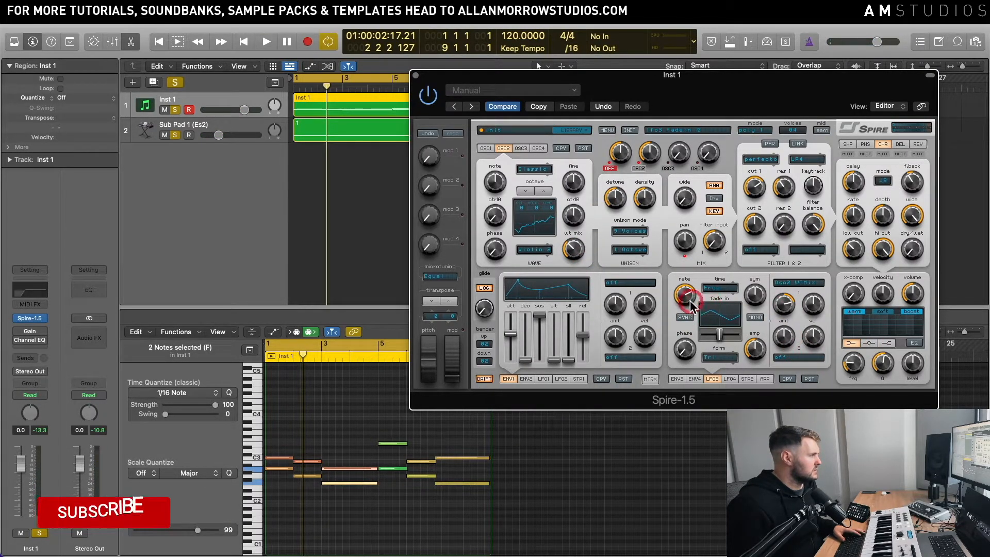
left_click(685, 319)
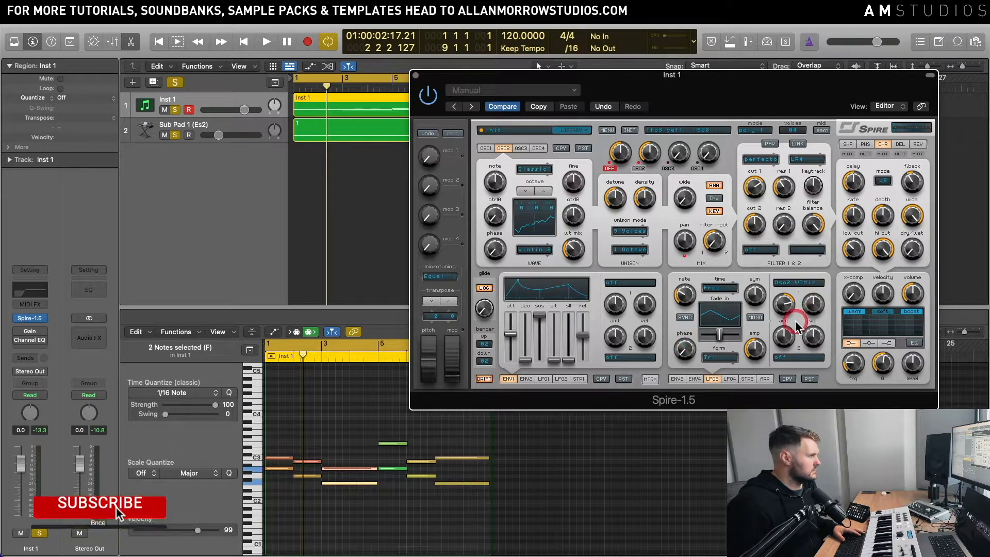
left_click(756, 350)
key("space")
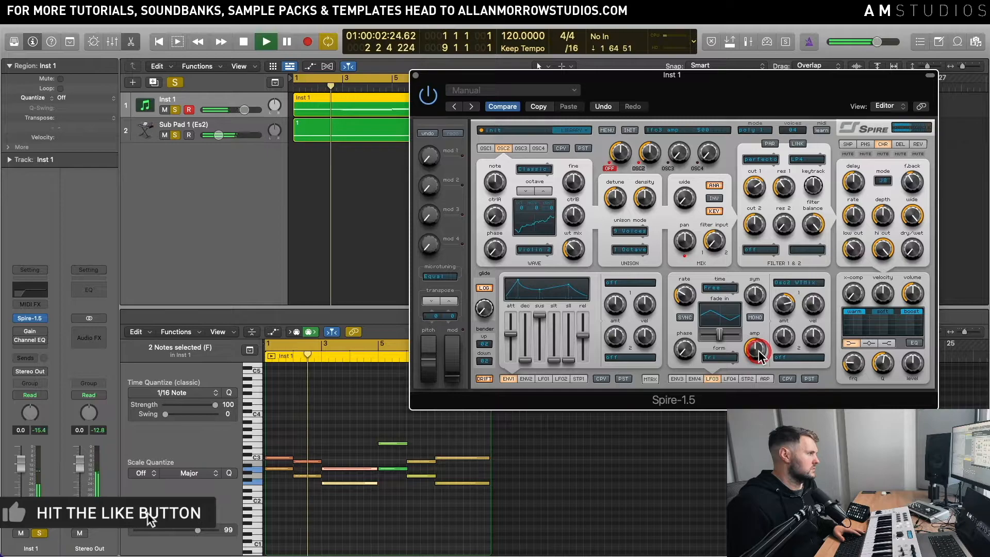
left_click(629, 289)
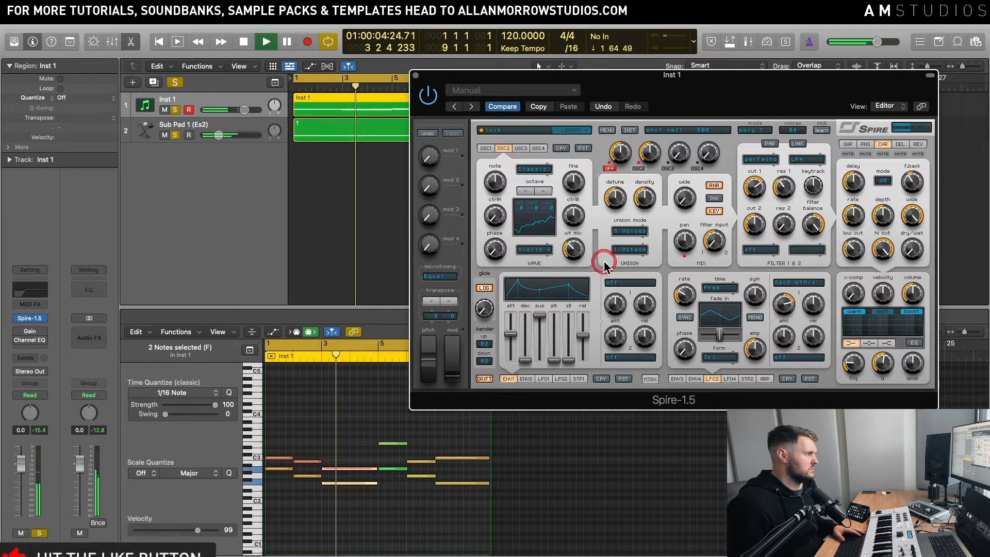
left_click_drag(756, 345, 767, 344)
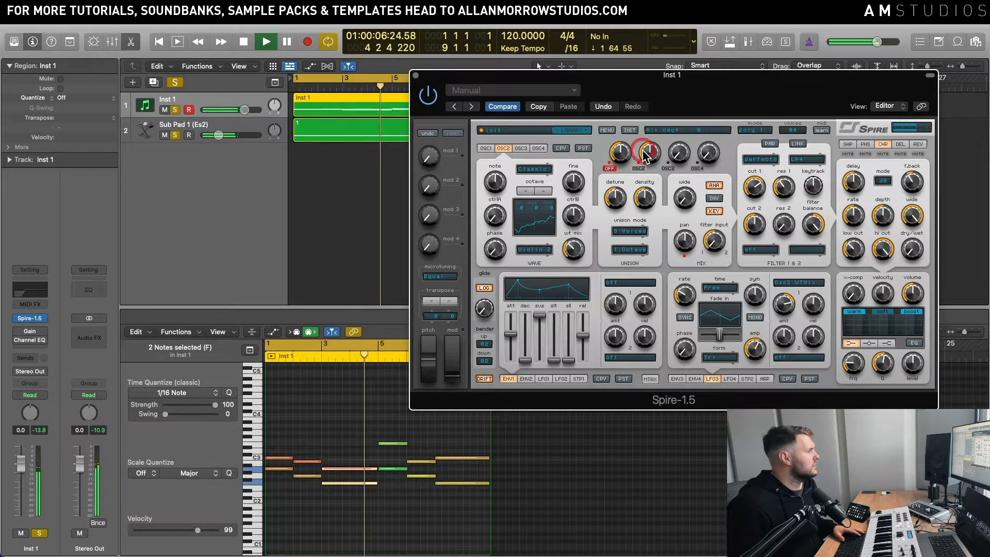
Step: Try octave shifts on oscillator 2 during playback and settle on -1
left_click(523, 189)
left_click(541, 195)
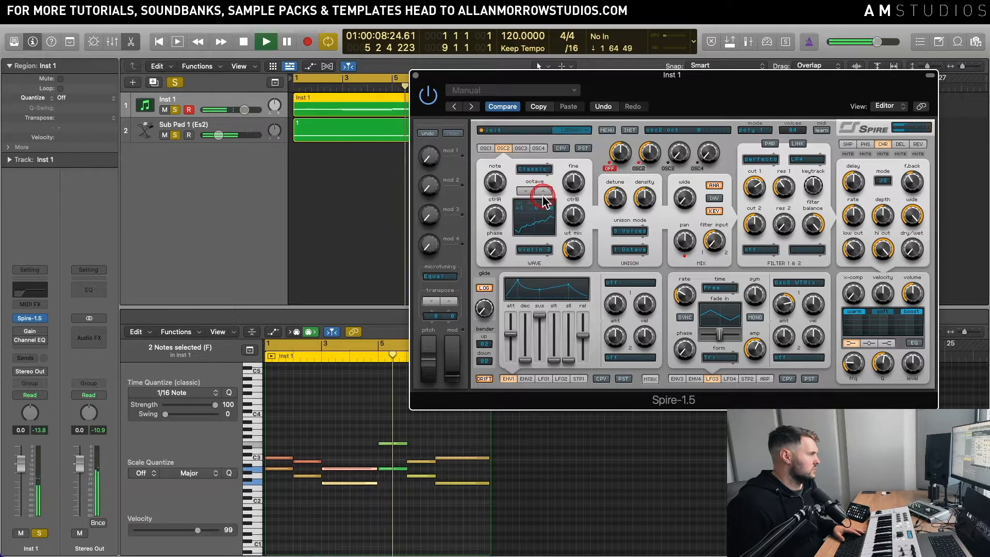
left_click(579, 220)
key("space")
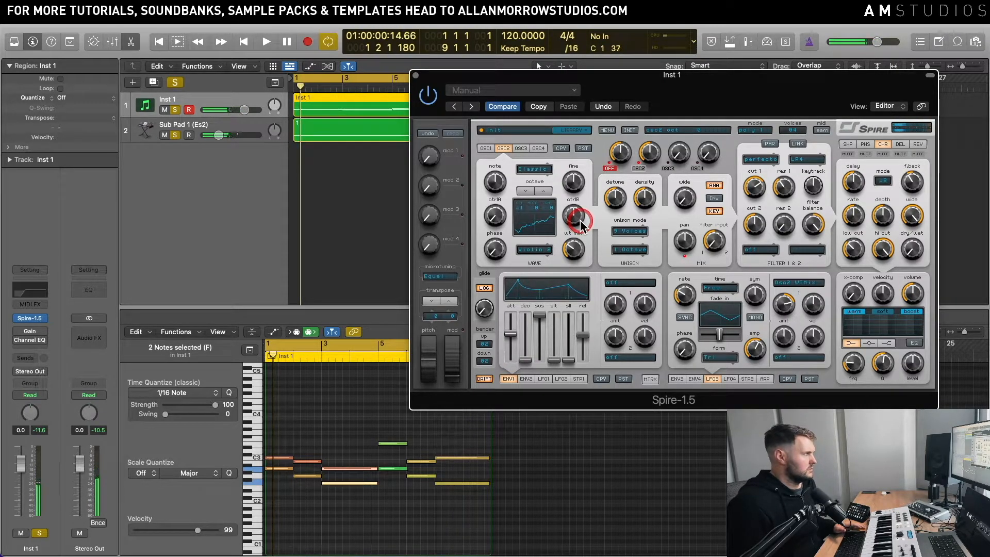
Step: Compare oscillator 2 without and with the Sub Pad 1 track soloed by playing back both versions
left_click(165, 135)
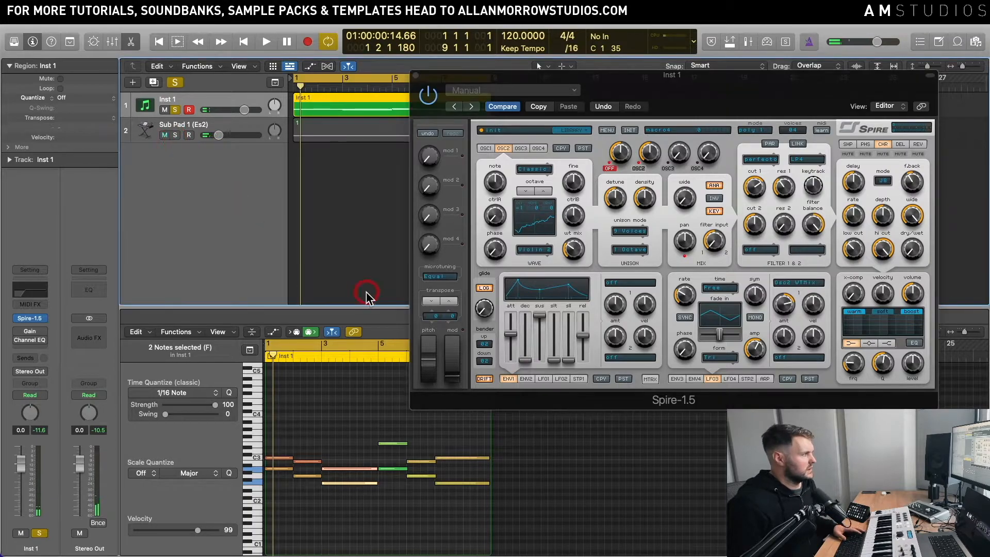
key("space")
key("space")
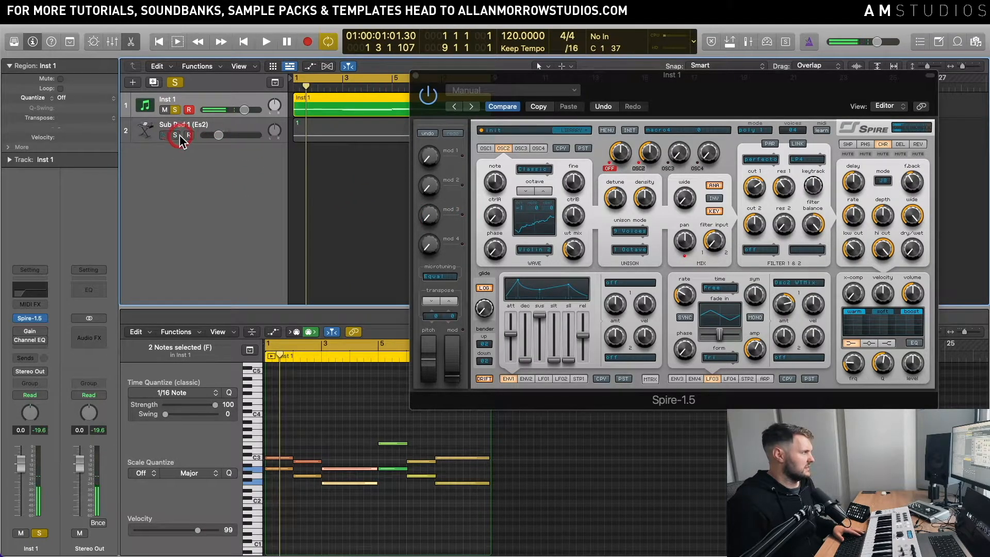
left_click(176, 136)
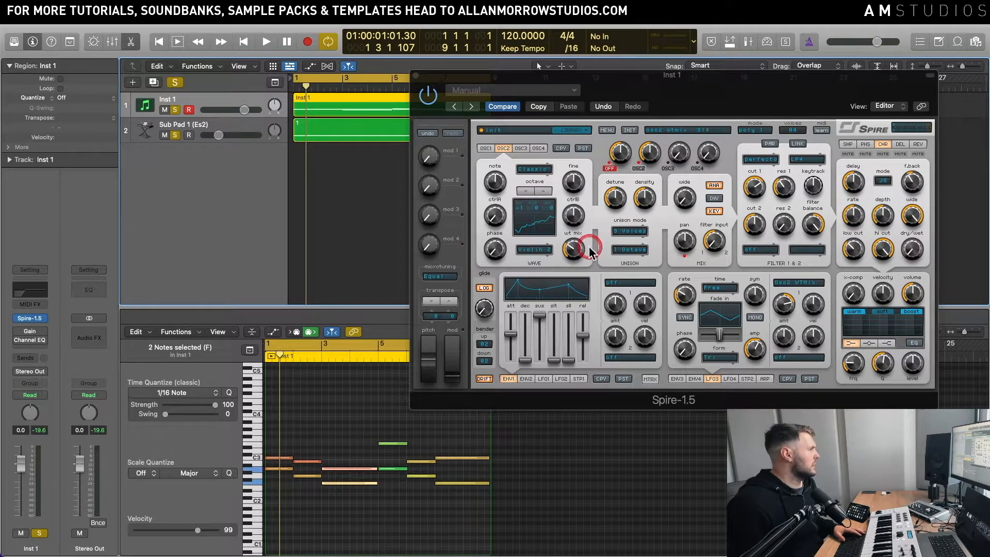
key("space")
left_click(615, 301)
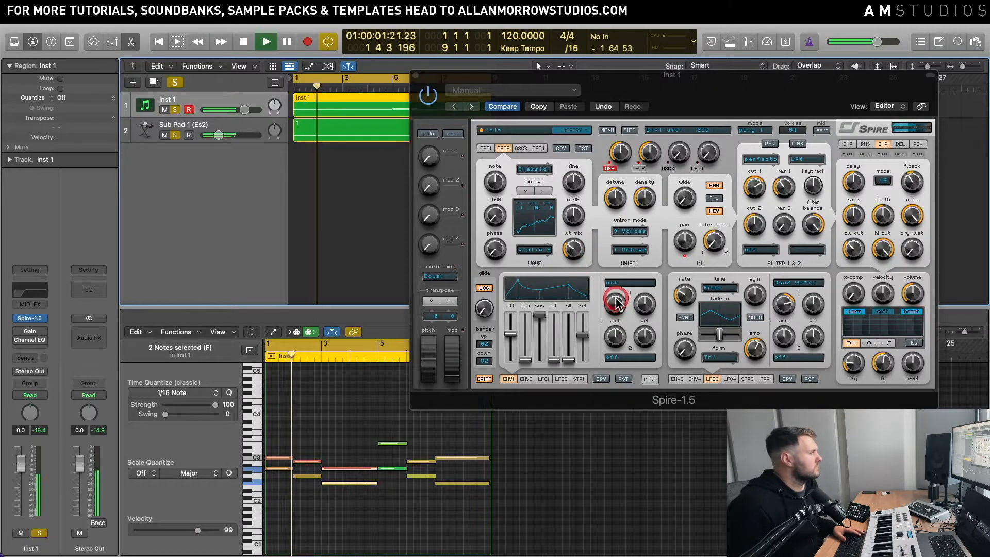
key("space")
Step: Turn oscillator 1 back on and rebalance the levels of oscillators 1 and 2 during playback, lowering oscillator 2
left_click(534, 194)
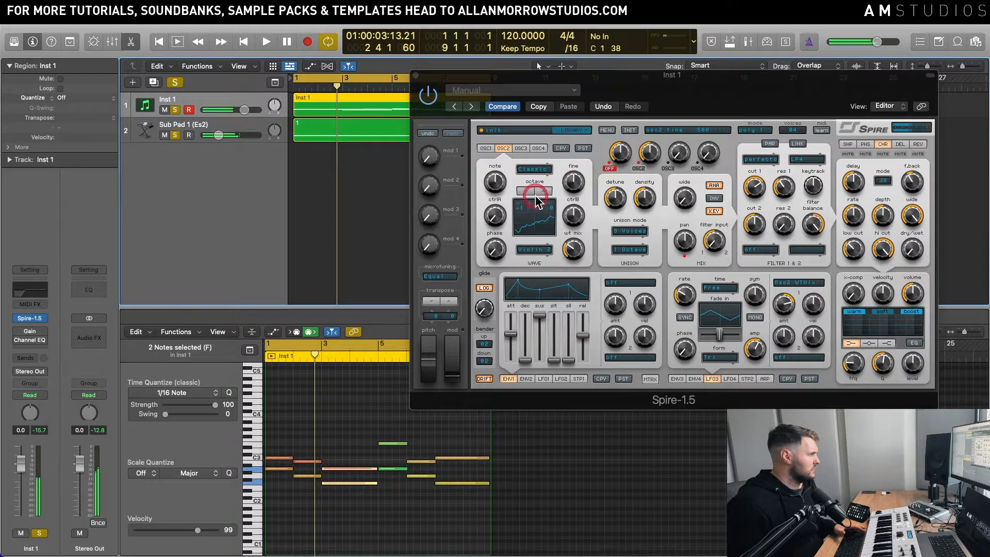
left_click(641, 222)
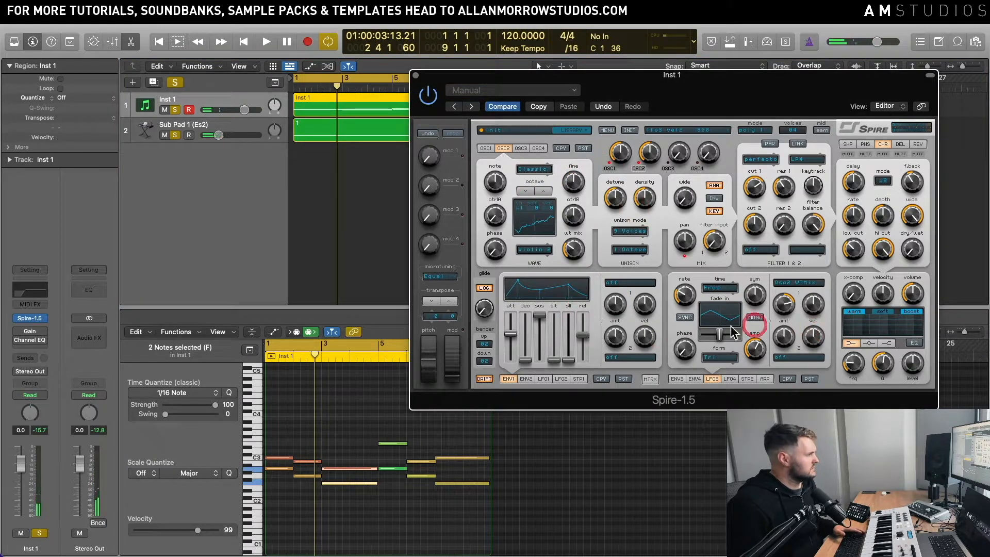
key("space")
left_click(676, 182)
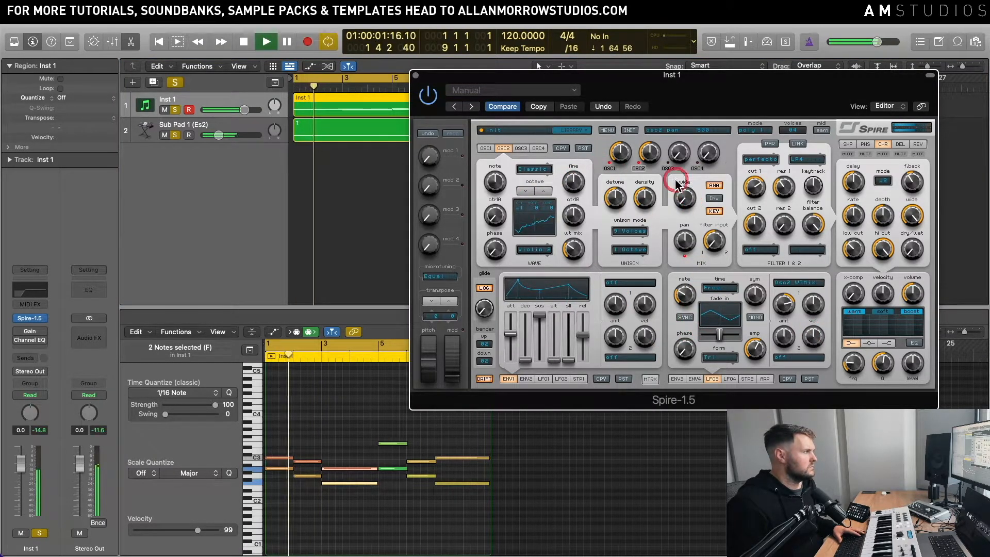
left_click(622, 153)
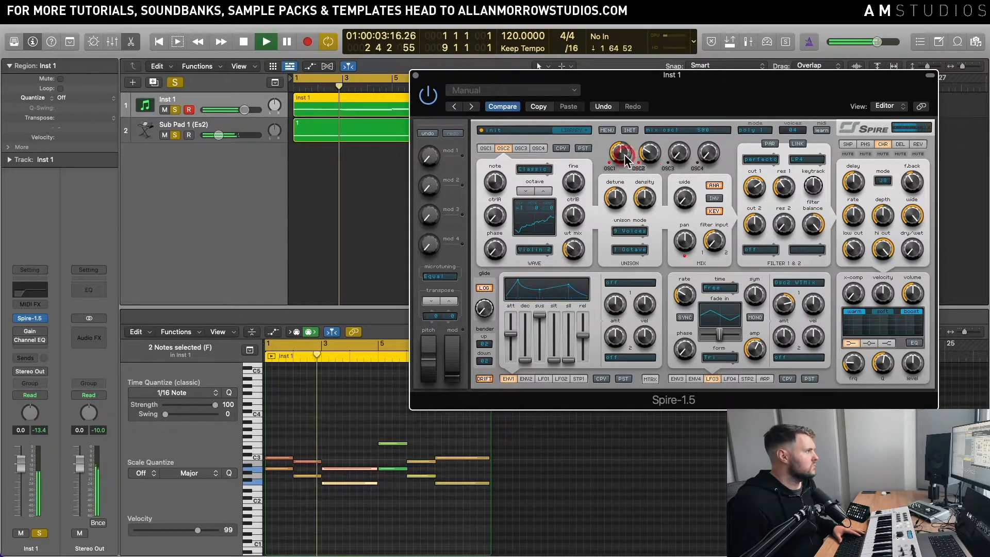
left_click(649, 153)
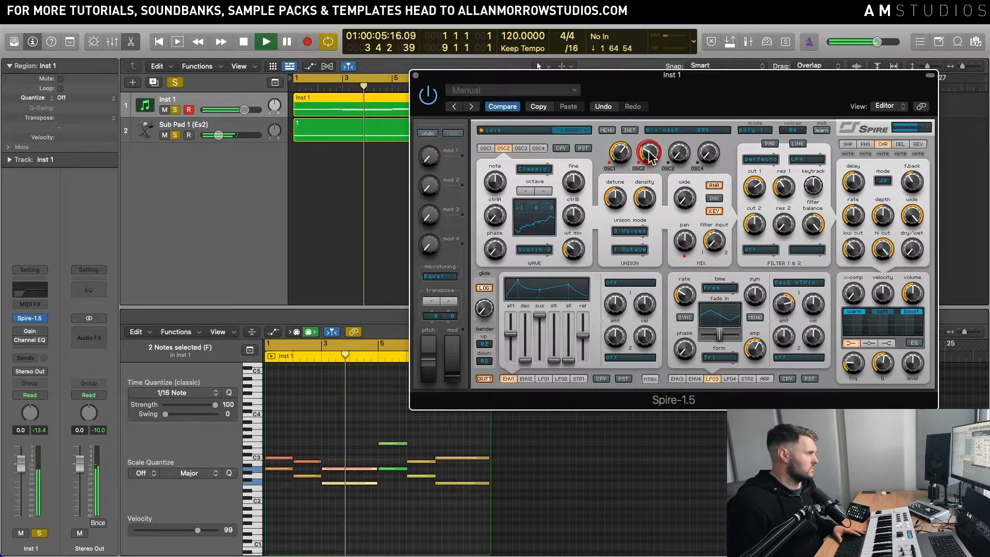
Step: Raise oscillator 2's octave shift to 0 and listen through the chord progression
left_click(542, 192)
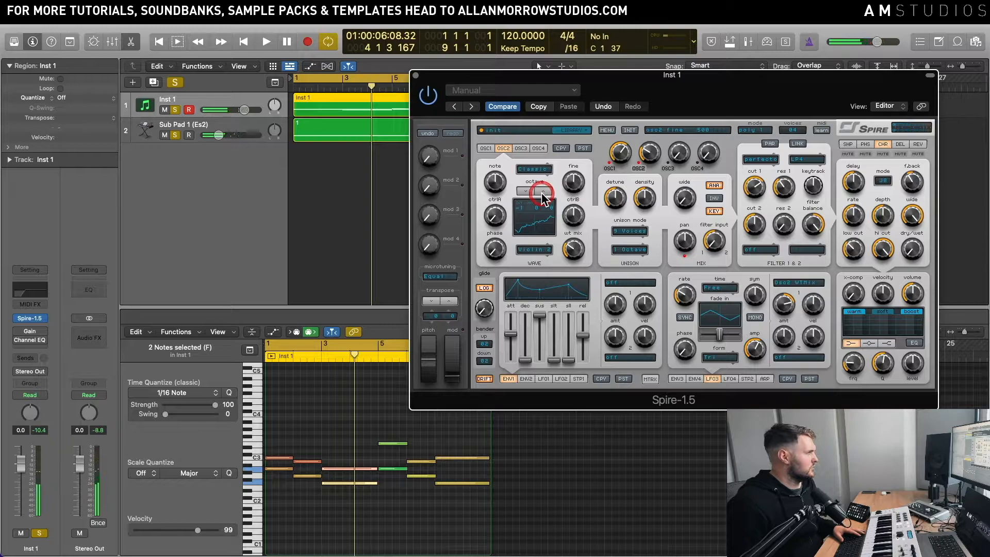
left_click(544, 191)
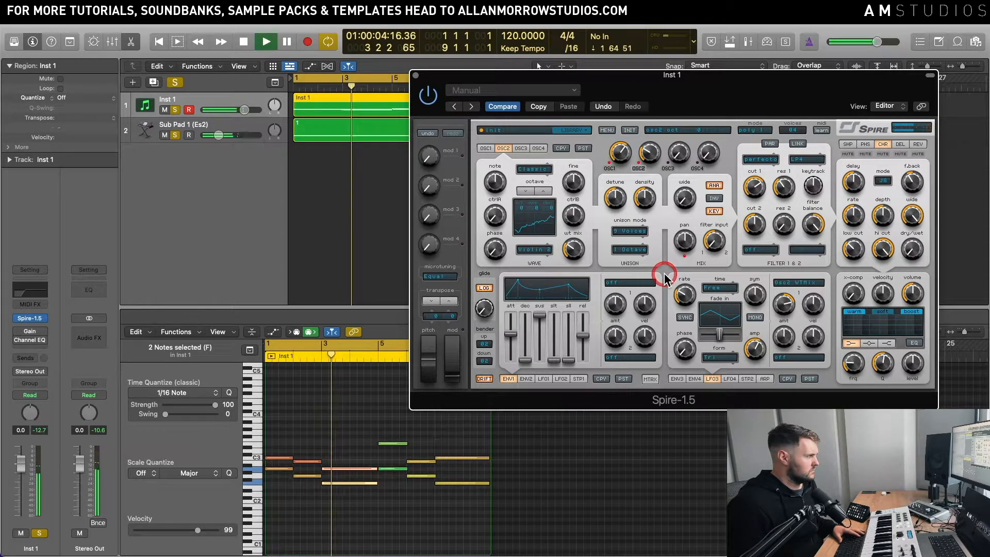
left_click(629, 305)
left_click(607, 347)
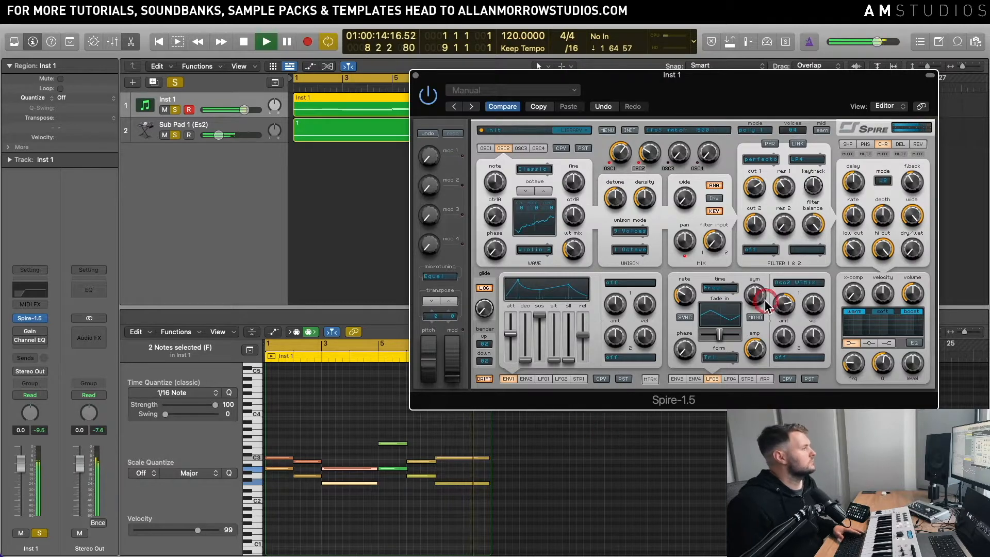
key("space")
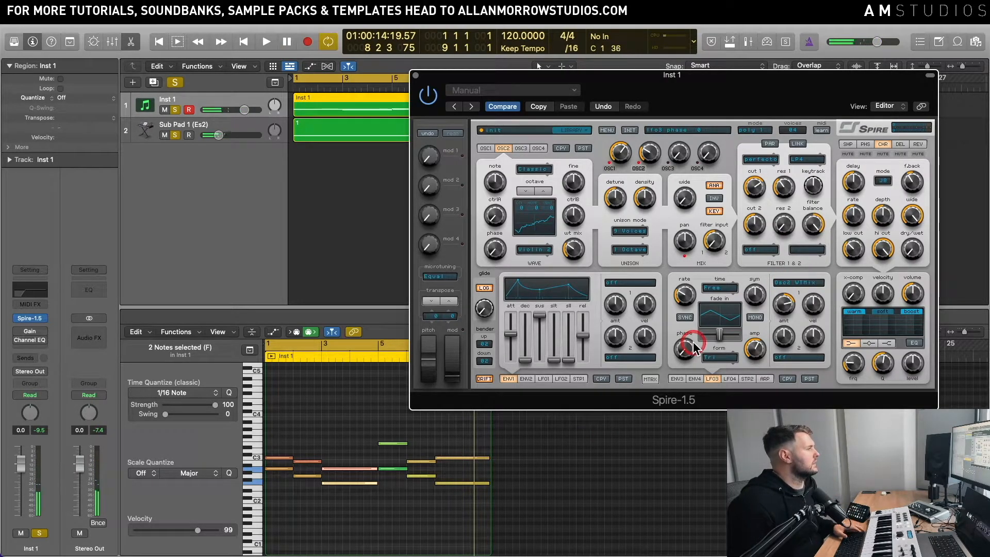
Step: Switch to oscillator 3 and set its type to SawPWM
left_click(544, 175)
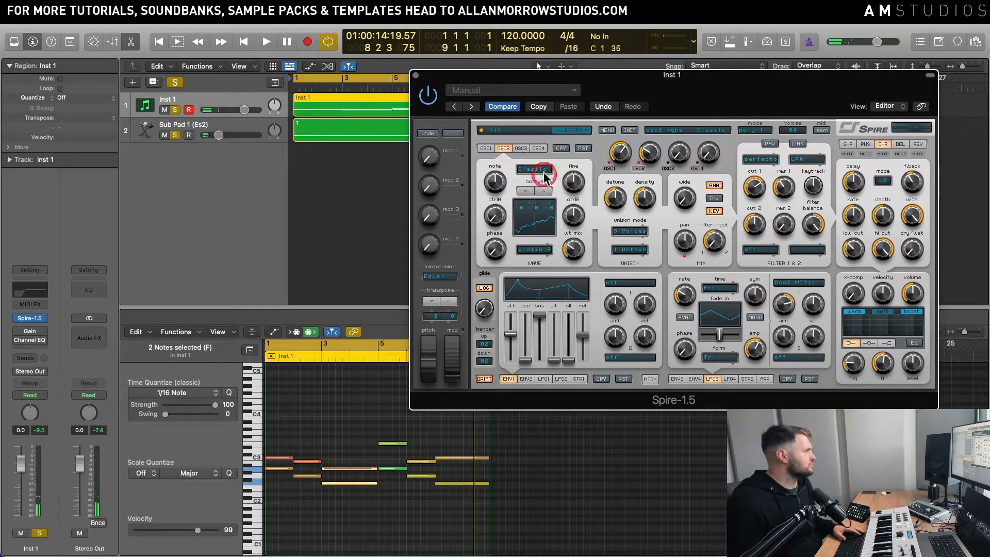
left_click(526, 148)
left_click(709, 288)
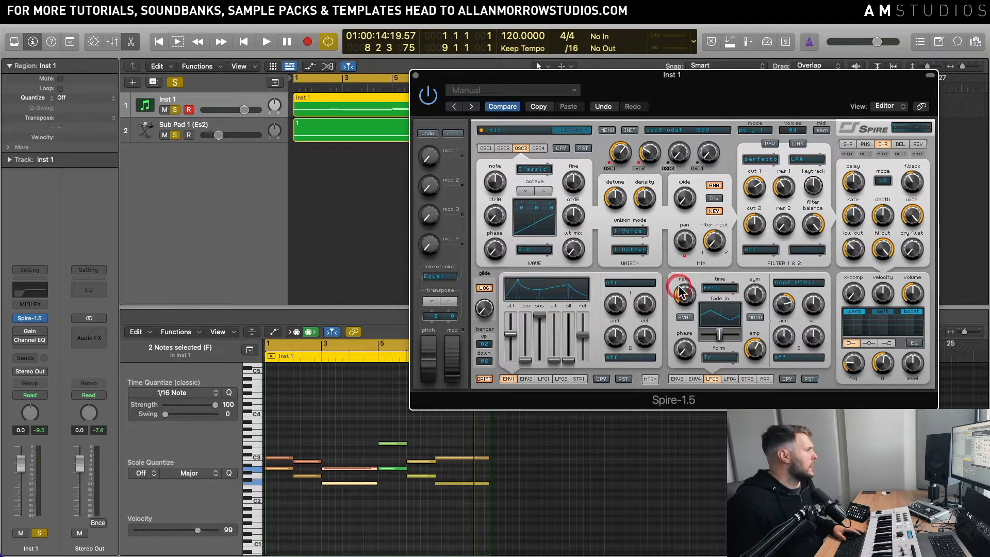
left_click(539, 170)
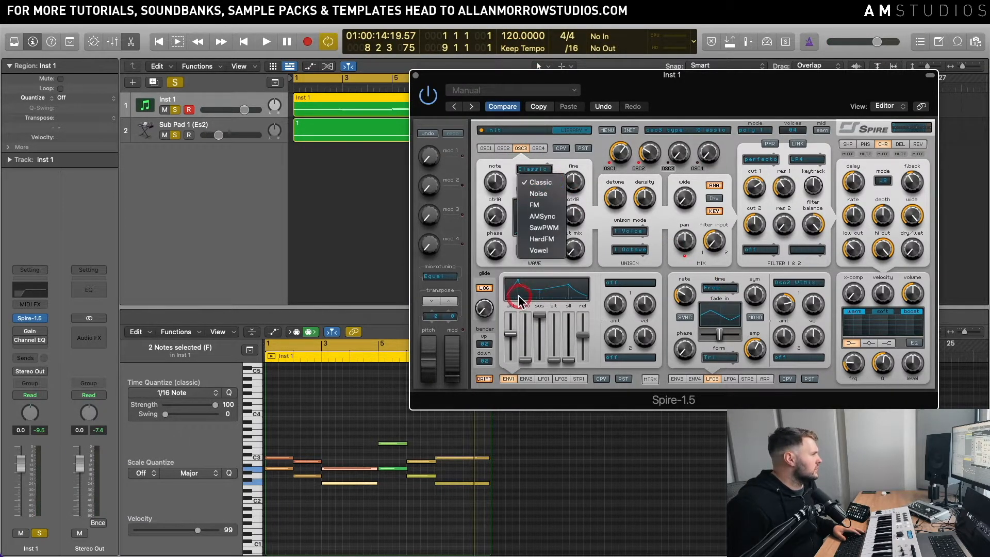
left_click(555, 228)
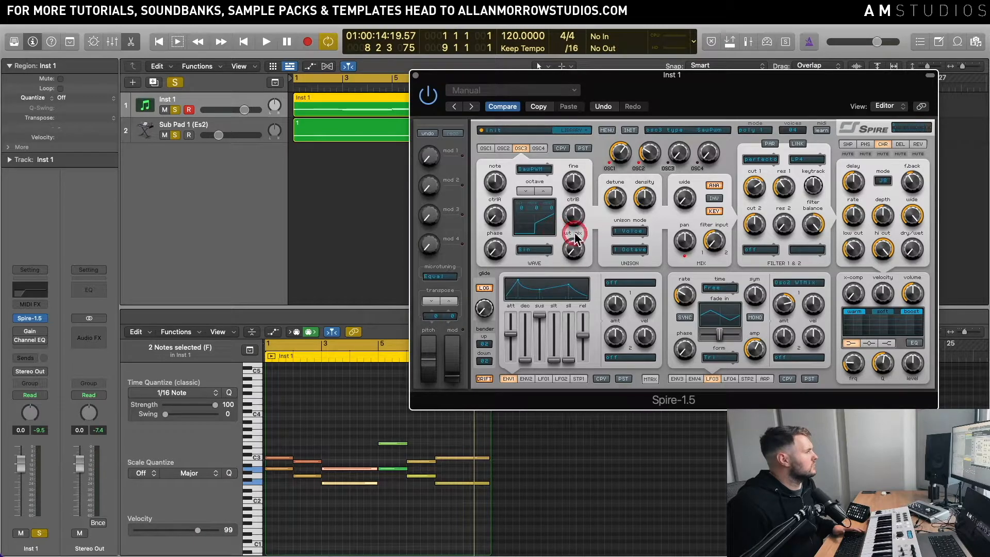
Step: Raise oscillator 3's level and adjust its ctrlA, muting oscillators 1 and 2 to hear it alone
key("space")
left_click(616, 171)
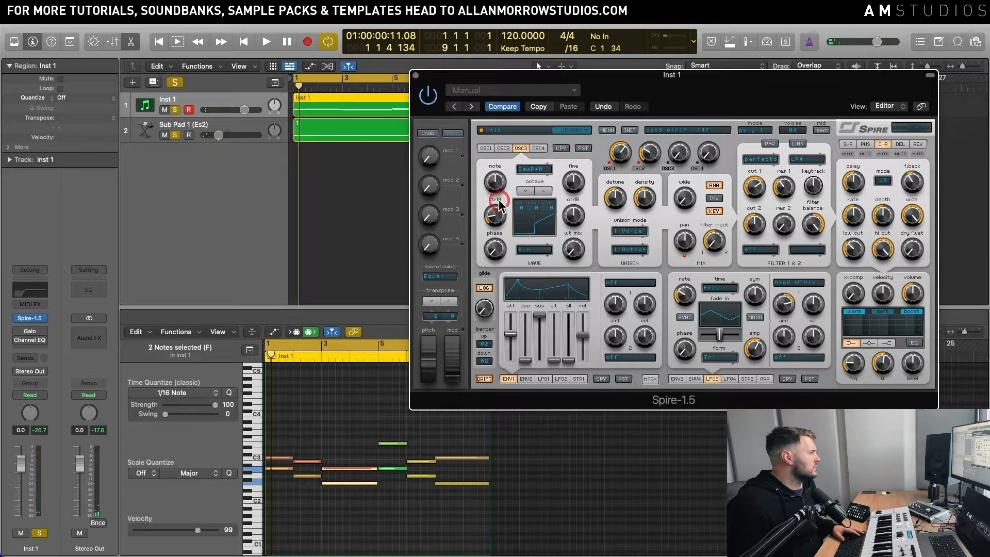
left_click(677, 169)
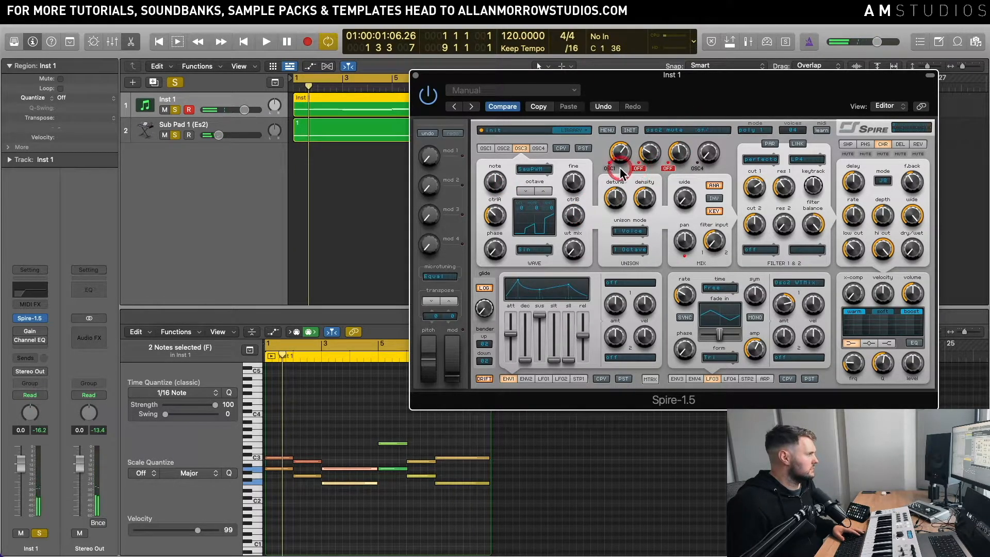
left_click(669, 169)
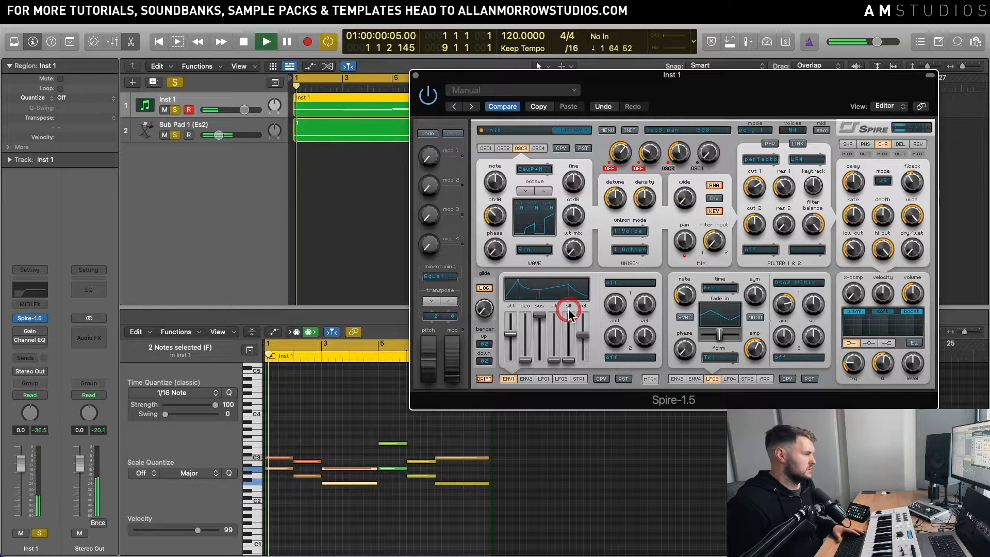
Step: Try 4 unison voices on oscillator 3 and raise its detune during playback
left_click(642, 229)
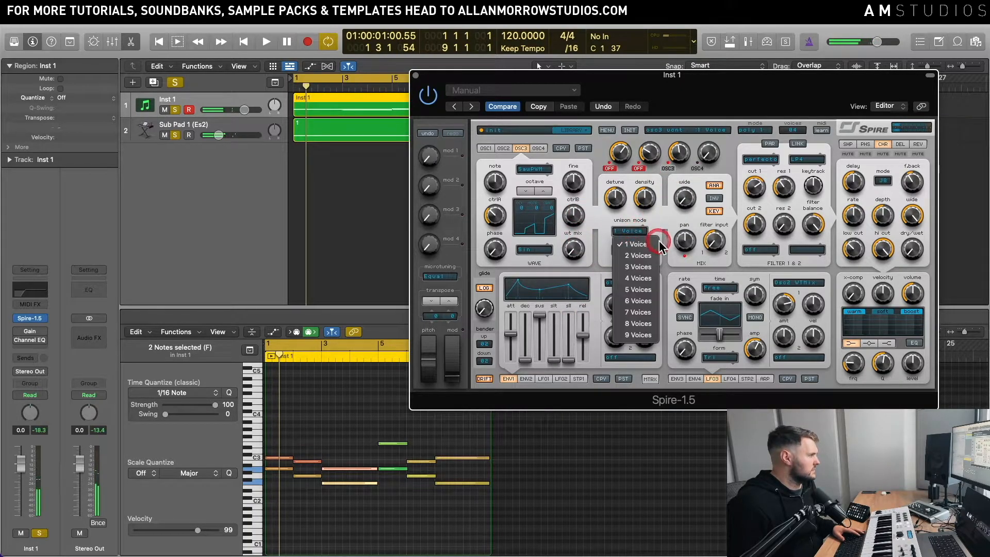
left_click(642, 281)
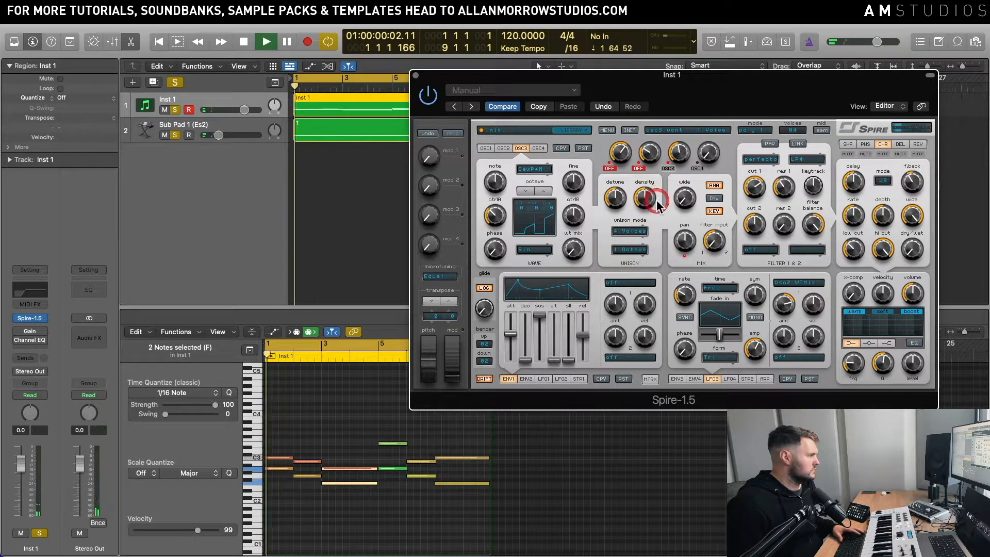
left_click_drag(620, 199, 624, 193)
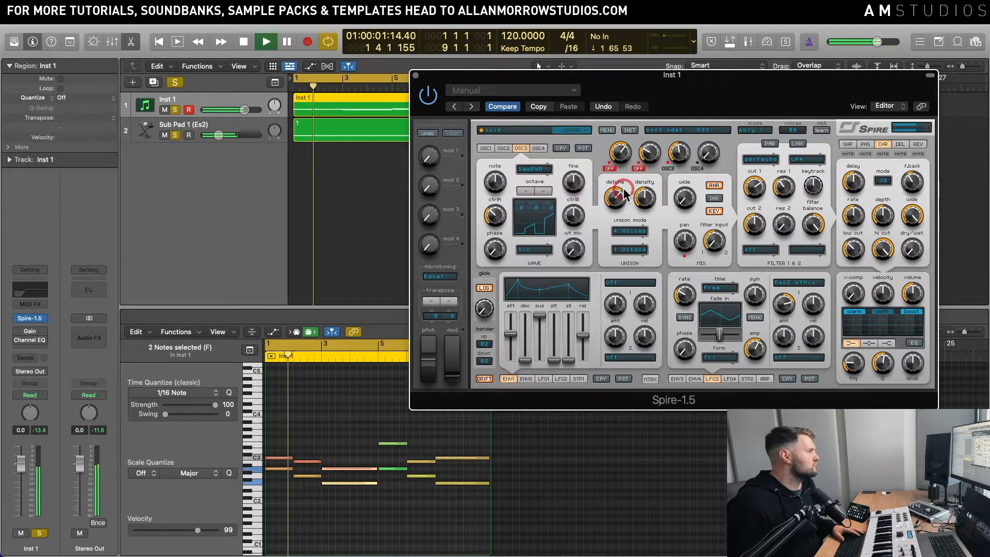
Step: Set oscillator 3's unison to 7 Voices and adjust its detune and width while listening
left_click(629, 230)
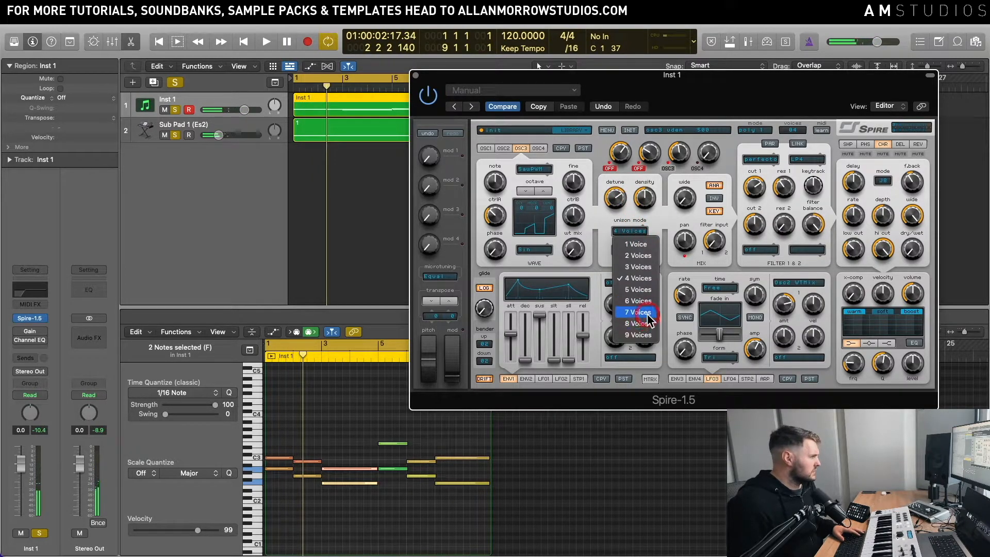
left_click(645, 313)
key("space")
left_click_drag(624, 206, 692, 171)
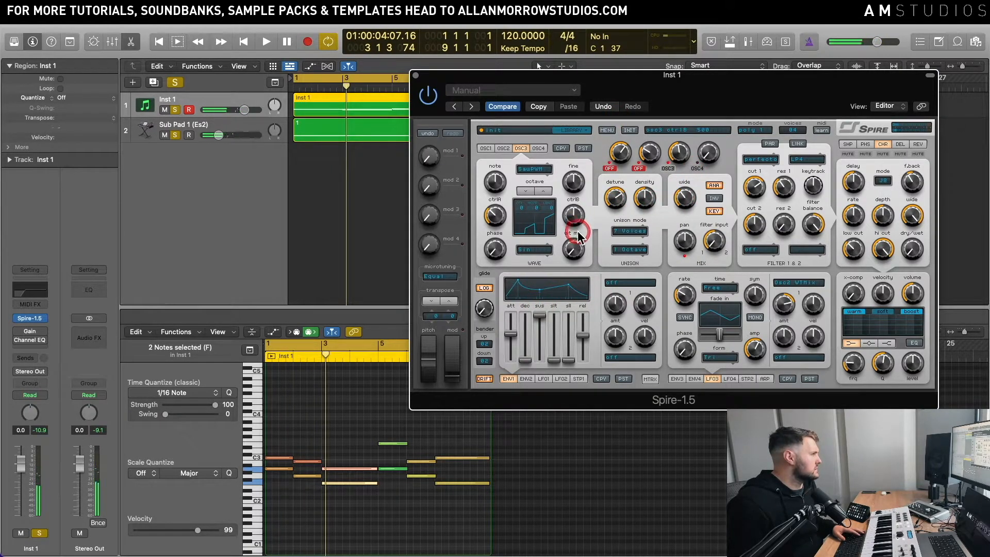
Step: Try oscillator 3's wavetable mix, returning it to 0, and fine-tune its ctrlA during playback
left_click_drag(580, 236, 573, 264)
left_click_drag(495, 215, 496, 215)
mouse_move(575, 251)
left_mouse_down()
mouse_move(585, 220)
mouse_move(578, 260)
left_mouse_up()
key("space")
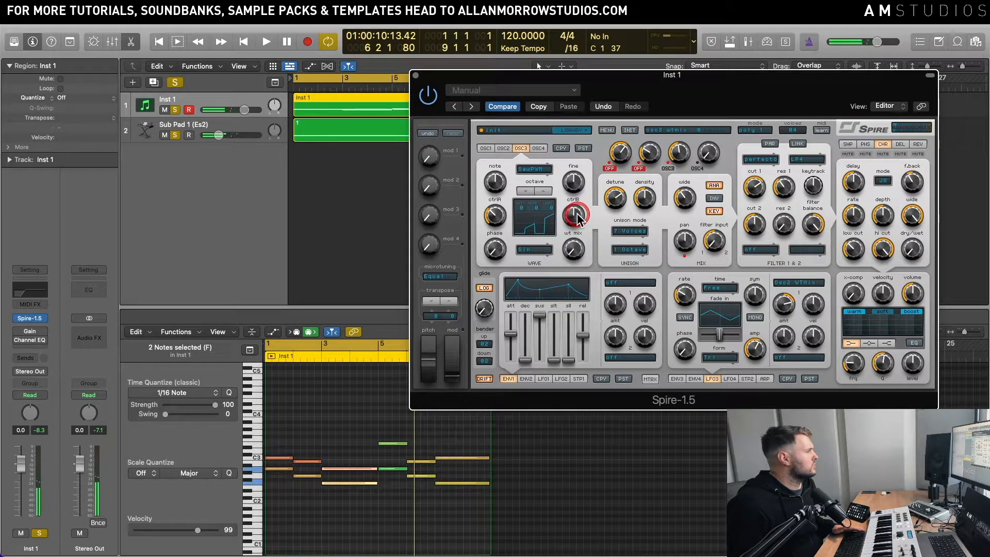
Step: Fine-tune oscillator 3's unison detune and stereo width while auditioning the chords
key("space")
left_click_drag(602, 199, 631, 213)
key("space")
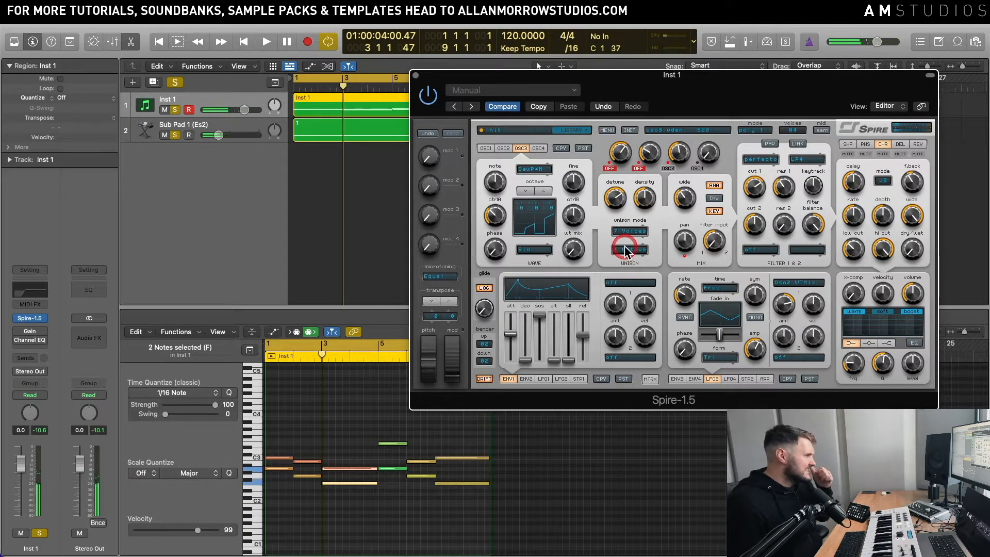
left_click(612, 238)
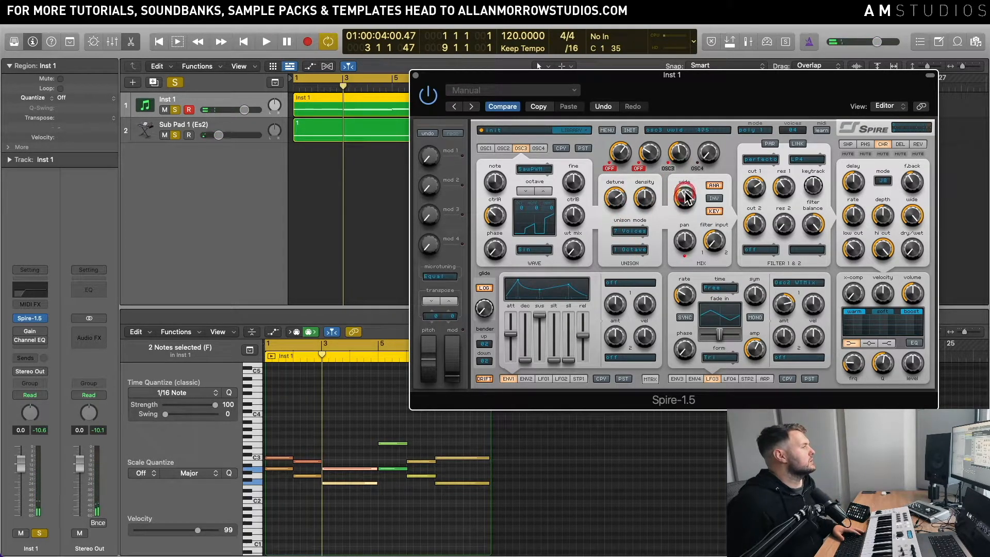
key("space")
key("space")
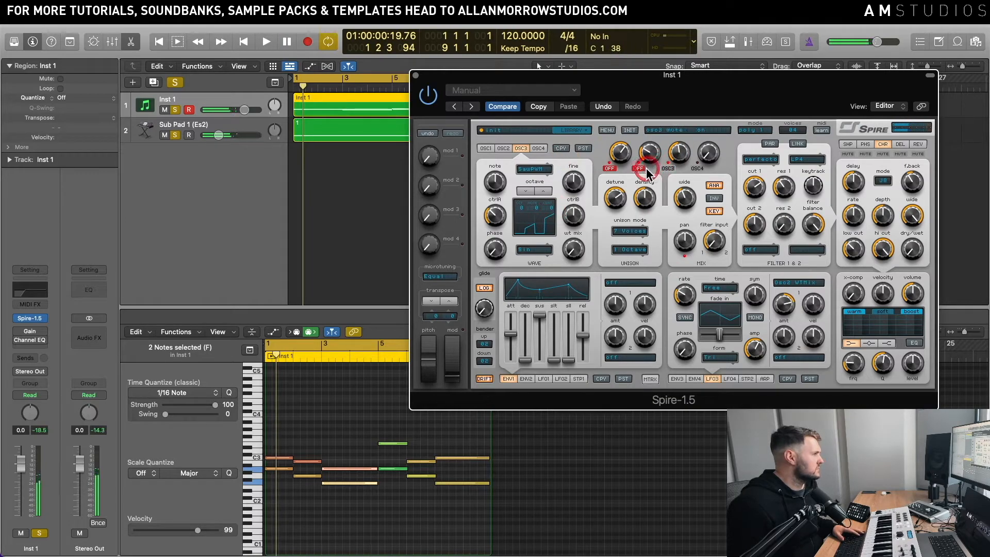
Step: Unmute oscillators 1 and 2 and adjust oscillator 3's level and filter 1's cutoff during playback
key("space")
left_click(784, 222)
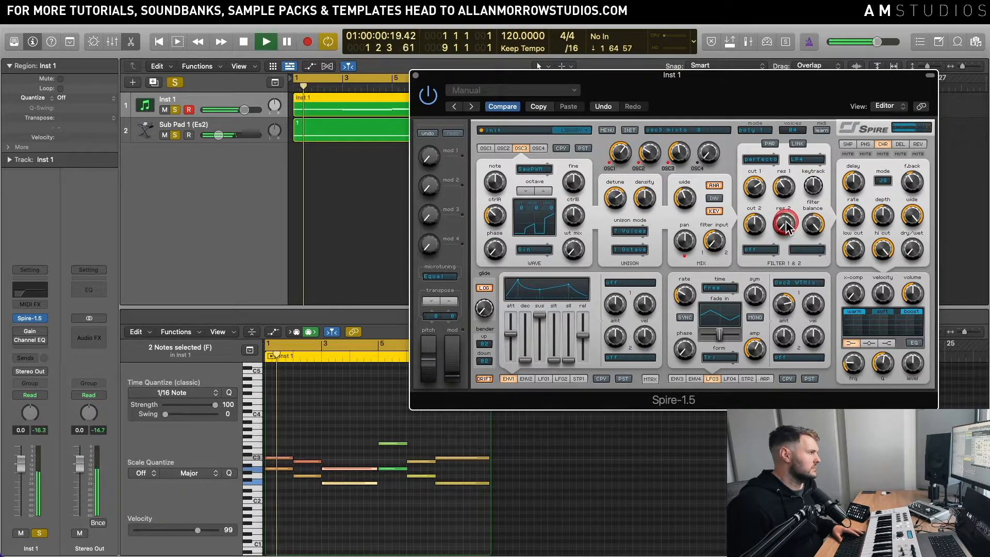
left_click_drag(680, 149, 652, 159)
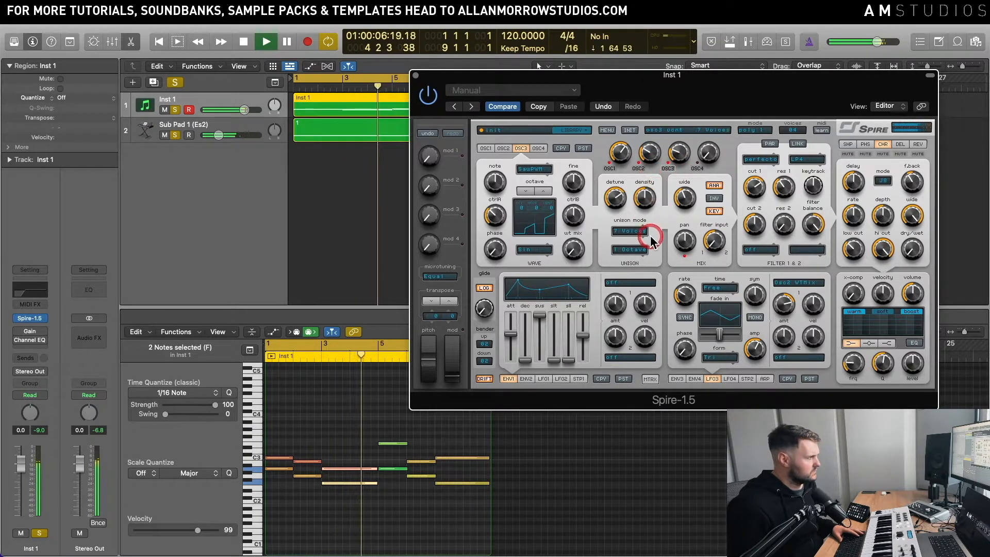
mouse_move(756, 184)
left_mouse_down()
mouse_move(754, 215)
mouse_move(761, 184)
left_mouse_up()
key("space")
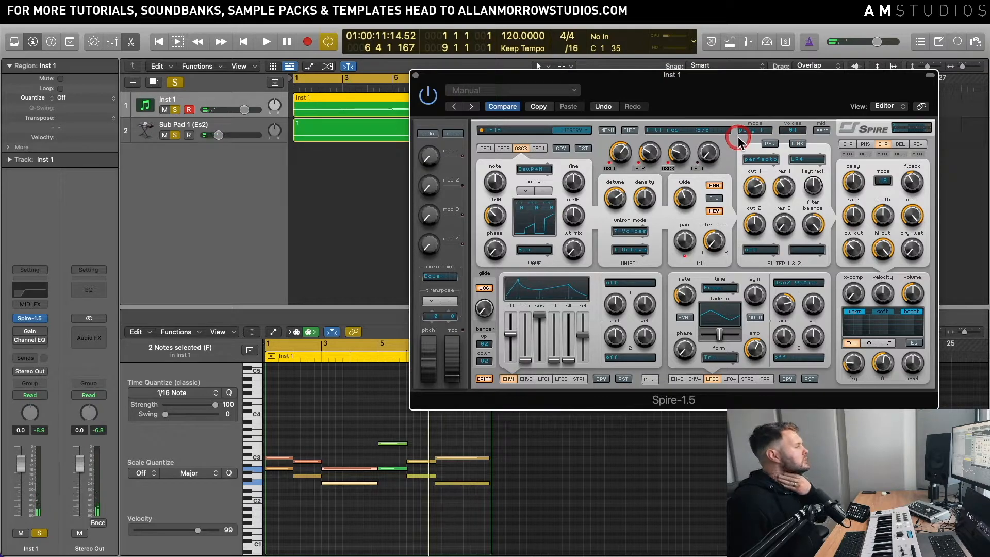
Step: Route oscillator 3's filter input to filter 2, with the filters in parallel and the filter balance centred
left_click(712, 243)
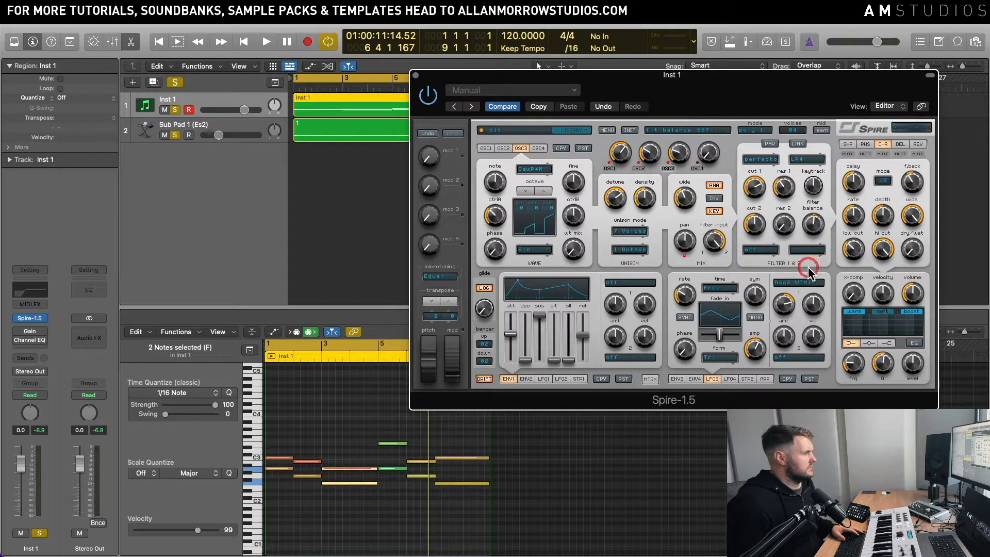
left_click_drag(809, 229, 815, 226)
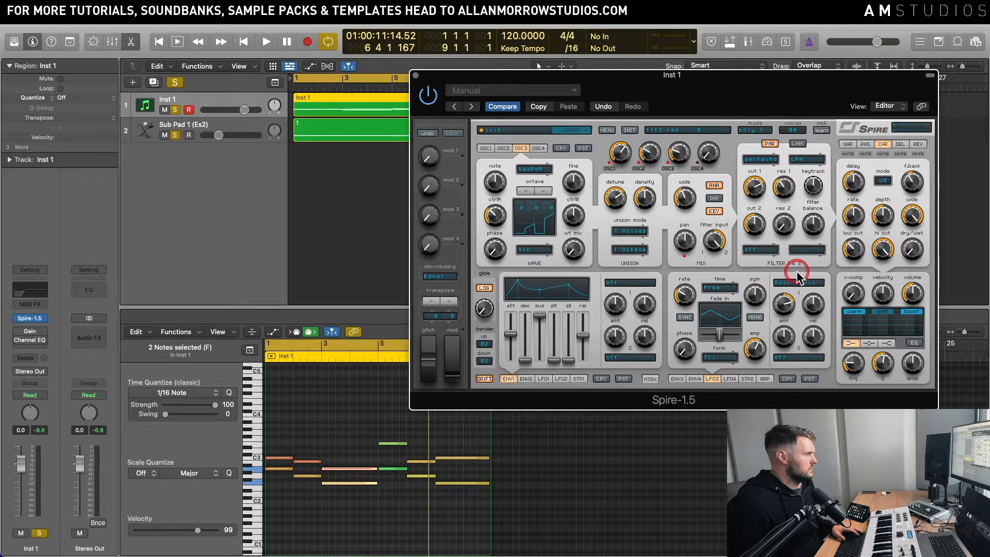
key("space")
Step: Mute oscillators 1 and 2 and play back oscillator 3 alone
key("space")
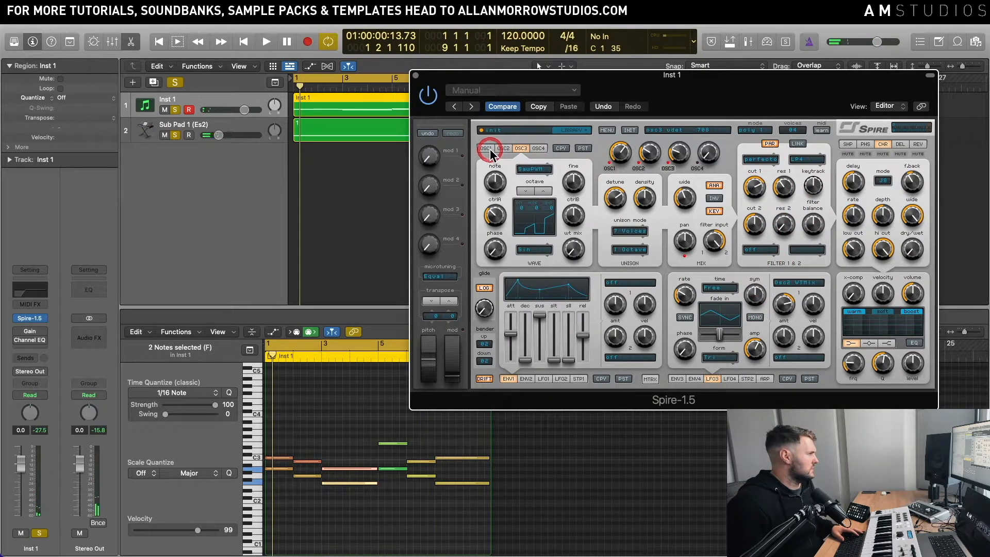
key("space")
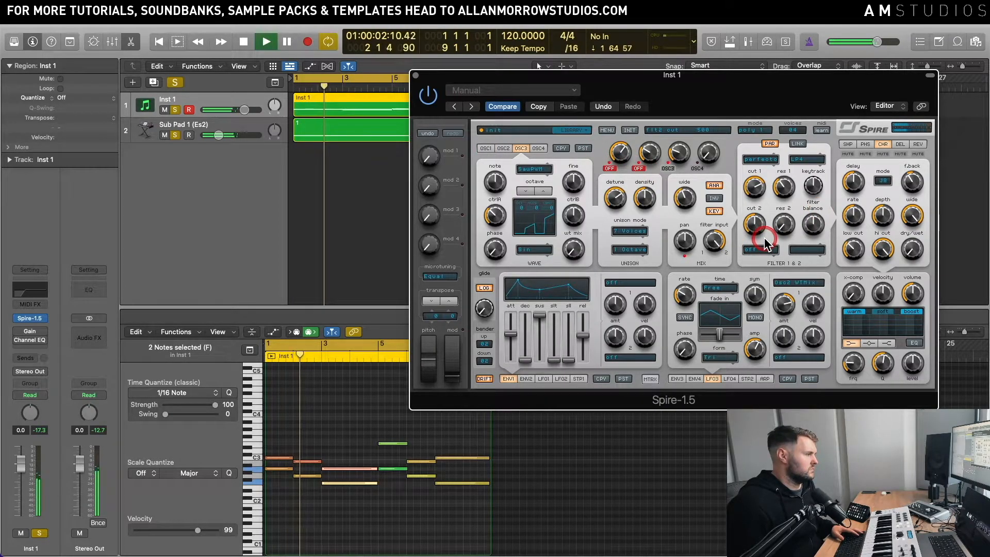
key("space")
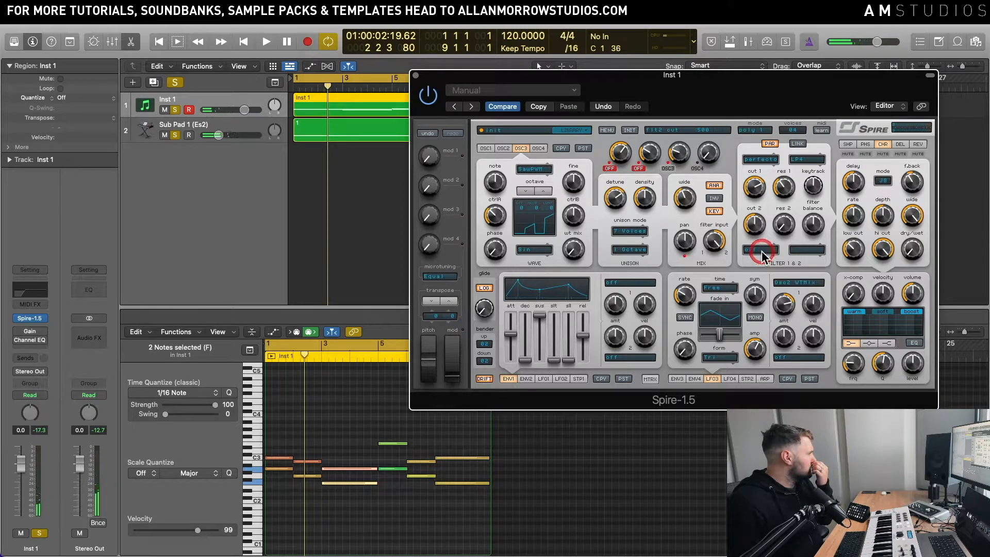
Step: Set filter 2 to the perfecto type in BP4 mode
left_click(761, 251)
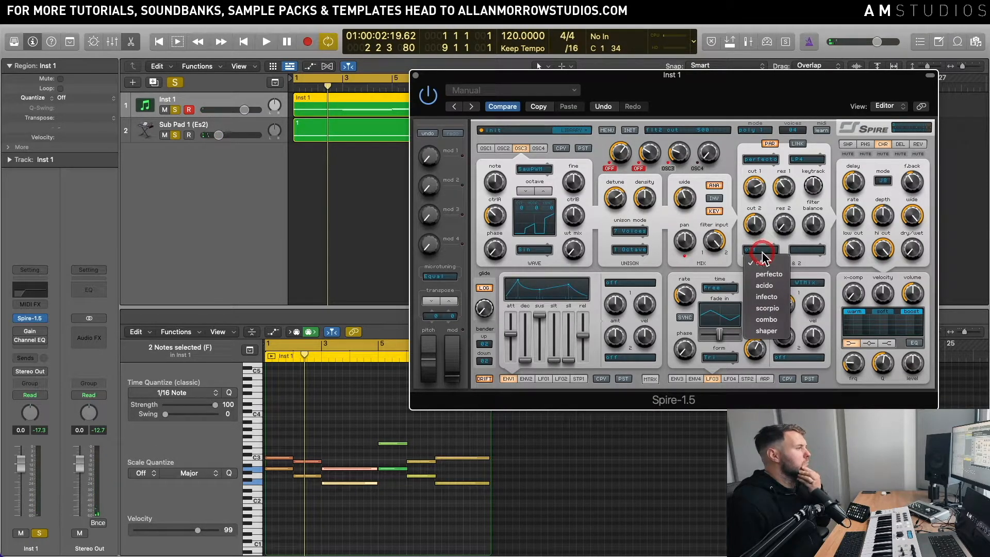
left_click(769, 274)
left_click(819, 251)
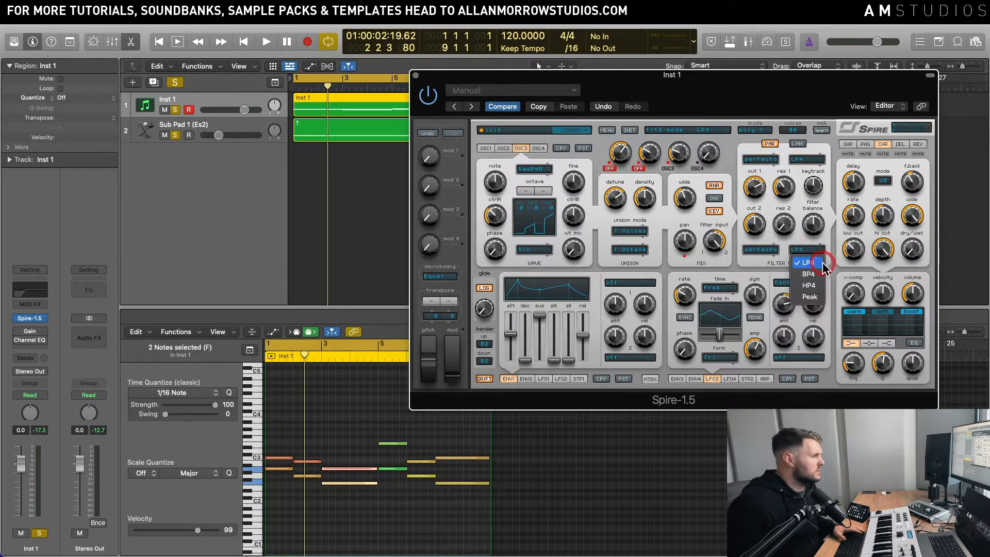
left_click(808, 274)
Step: Raise filter 2's resonance to 553 and adjust its cutoff while auditioning oscillator 3 alone
key("space")
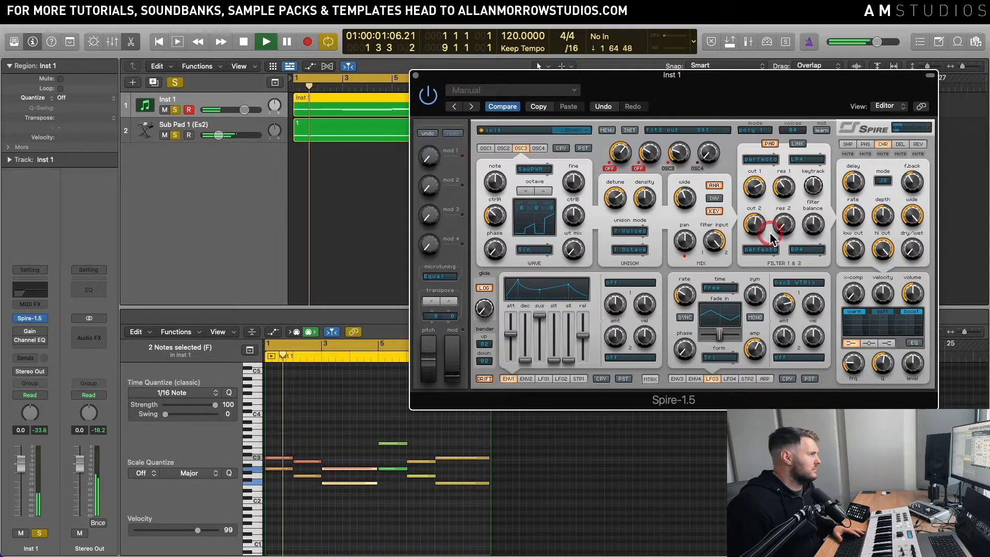
left_click_drag(786, 216, 804, 189)
key("space")
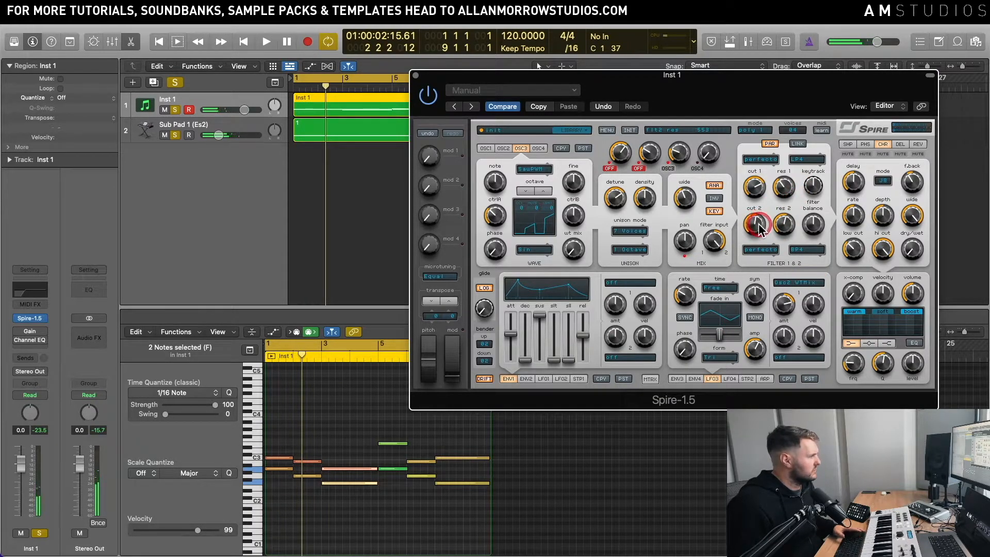
key("space")
mouse_move(759, 228)
left_mouse_down()
mouse_move(755, 247)
mouse_move(763, 219)
left_mouse_up()
key("space")
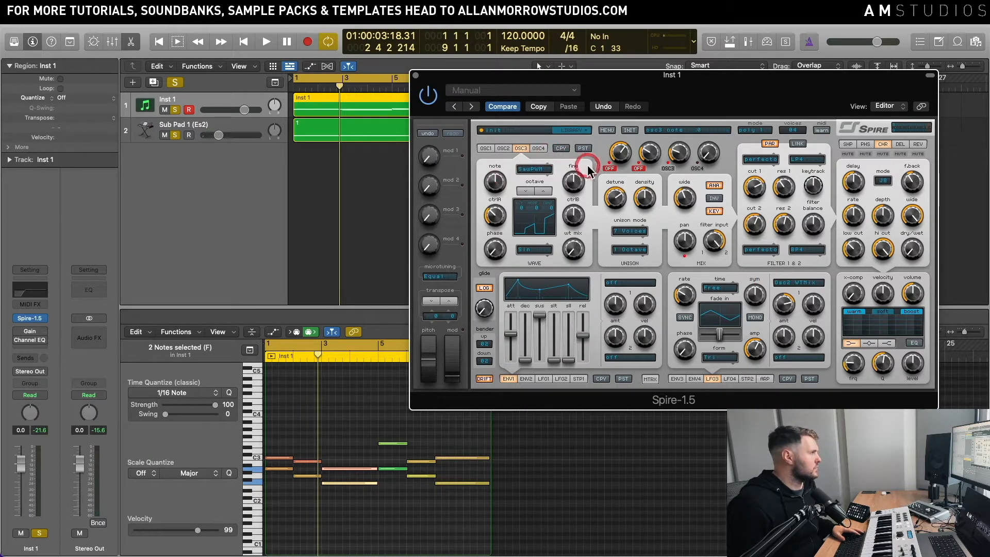
Step: Unmute oscillators 1 and 2 and fine-tune filter 2's cutoff during playback of all three layers
key("space")
mouse_move(754, 223)
left_mouse_down()
mouse_move(748, 256)
mouse_move(759, 212)
mouse_move(758, 225)
left_mouse_up()
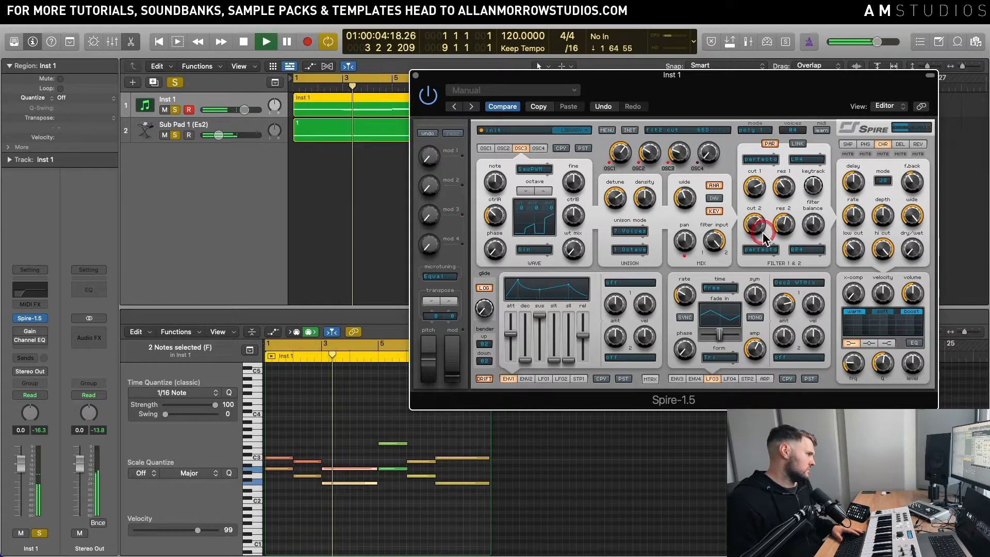
key("space")
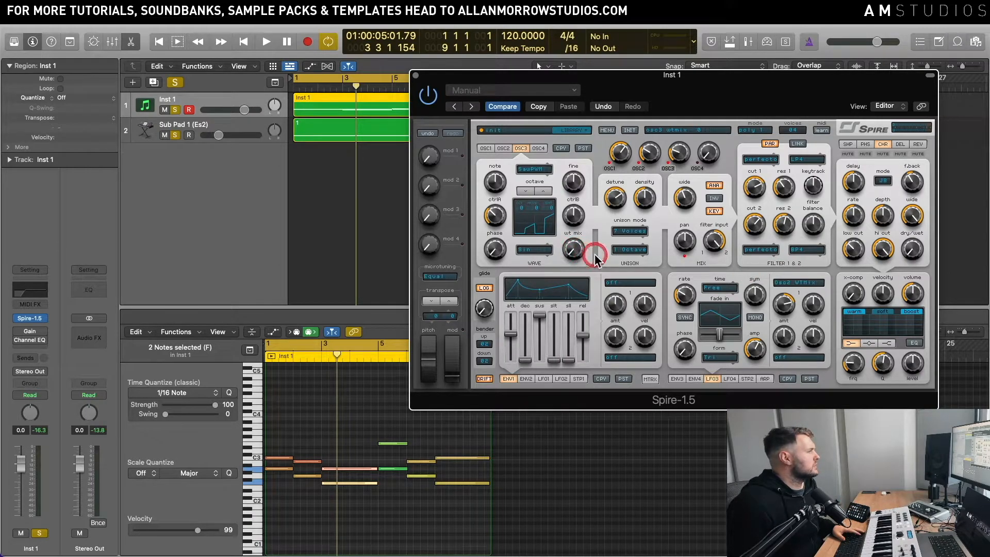
left_click(786, 223)
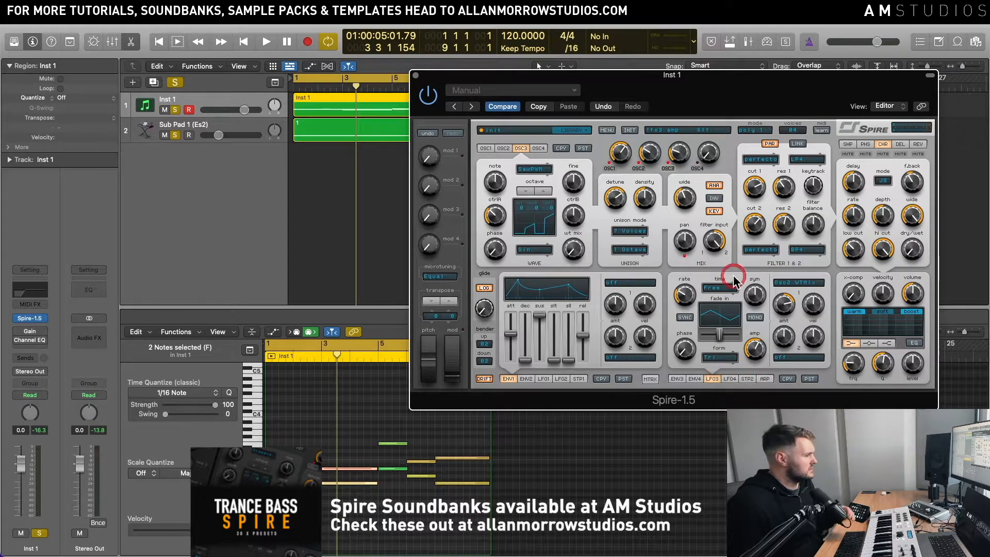
Step: Show oscillator 2's settings, mute oscillators 1 and 3, and play back oscillator 2 alone
left_click(708, 357)
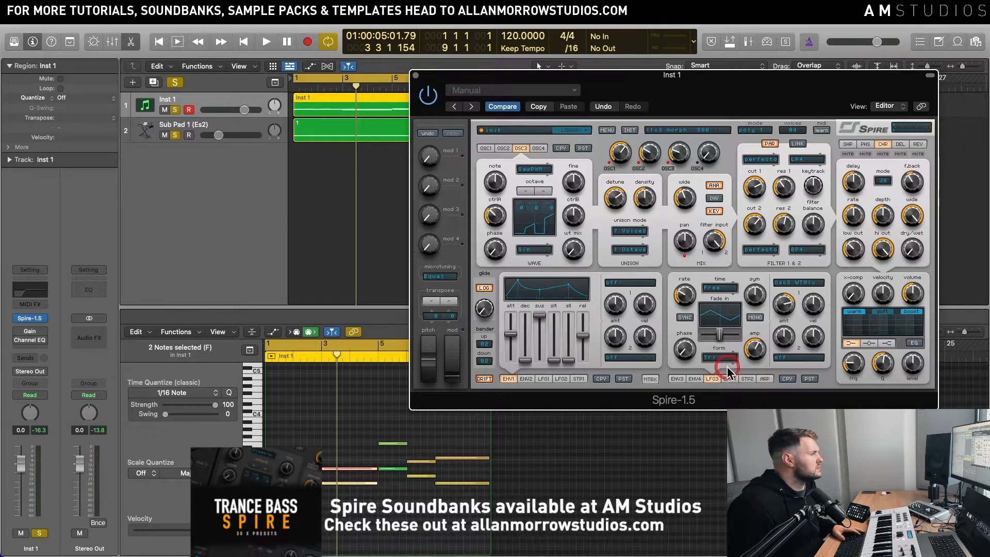
left_click(508, 150)
left_click(752, 317)
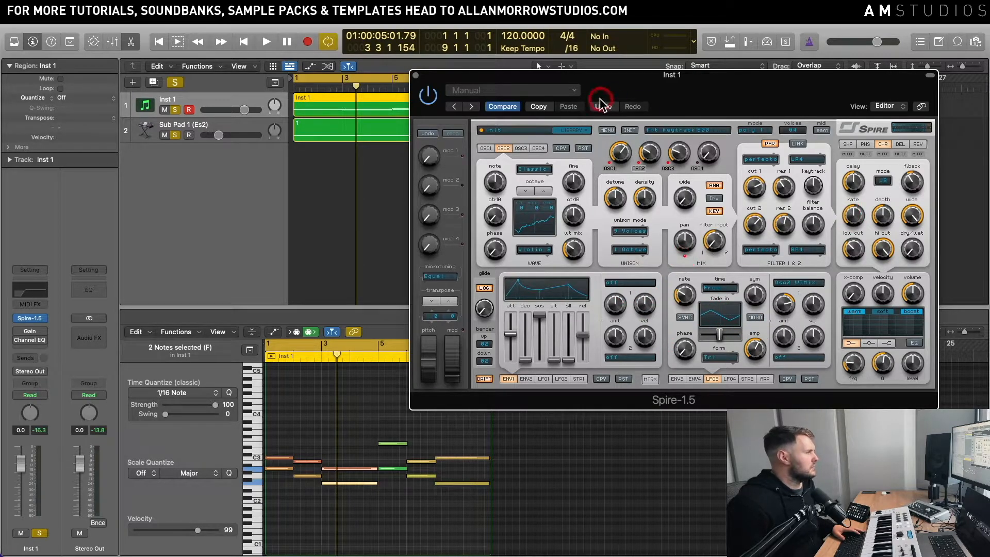
left_click(613, 170)
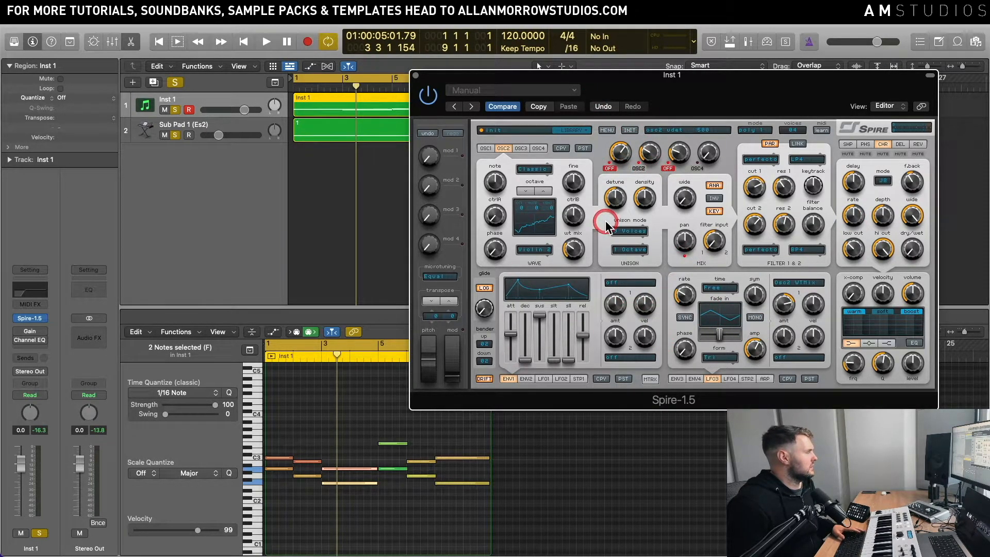
key("space")
left_click(603, 216)
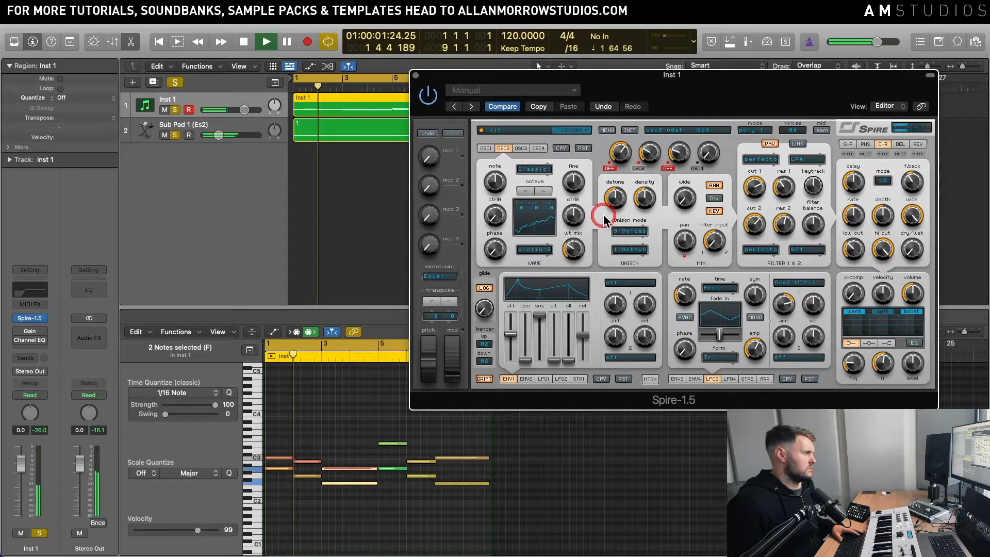
Step: Change LFO 3's waveform to Vocal 1
left_click(715, 333)
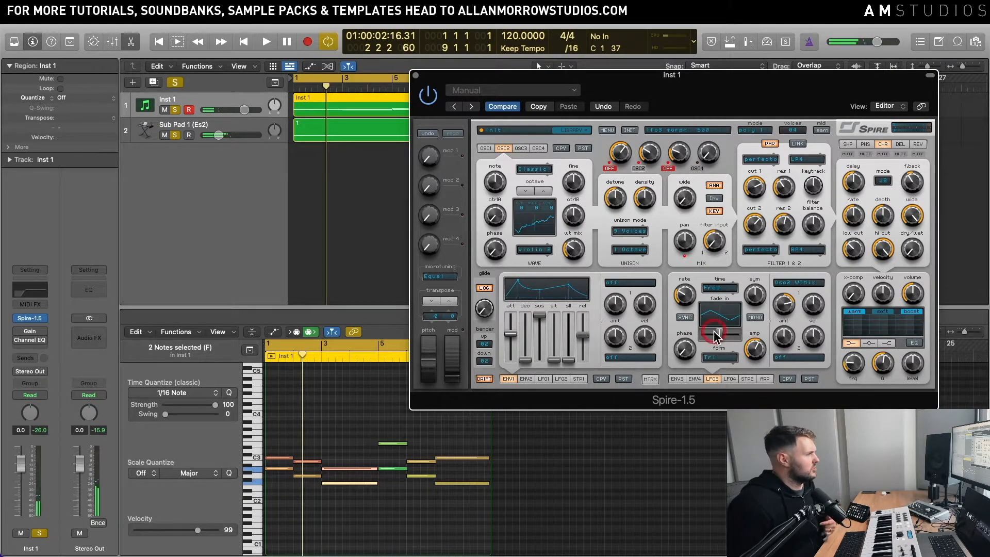
left_click(719, 358)
scroll(719, 453, "down", 5)
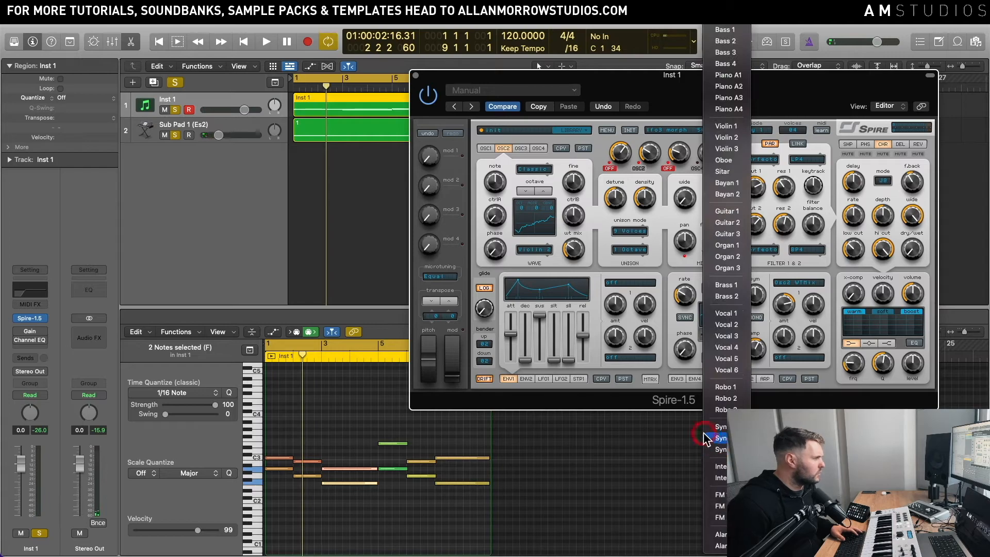
left_click(723, 314)
left_click(734, 289)
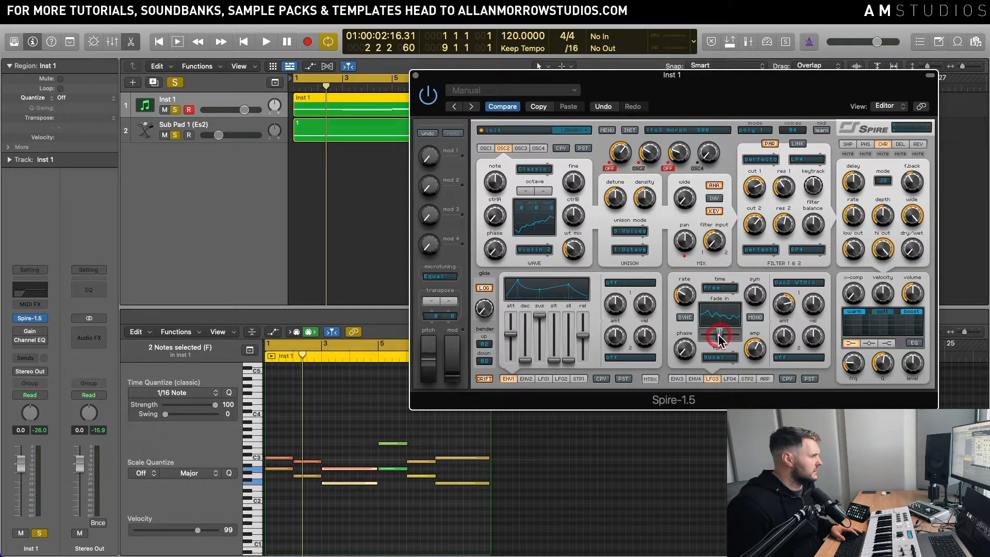
Step: Set LFO 3's waveform morph to 419 while auditioning oscillator 2
key("space")
left_click_drag(715, 334, 727, 336)
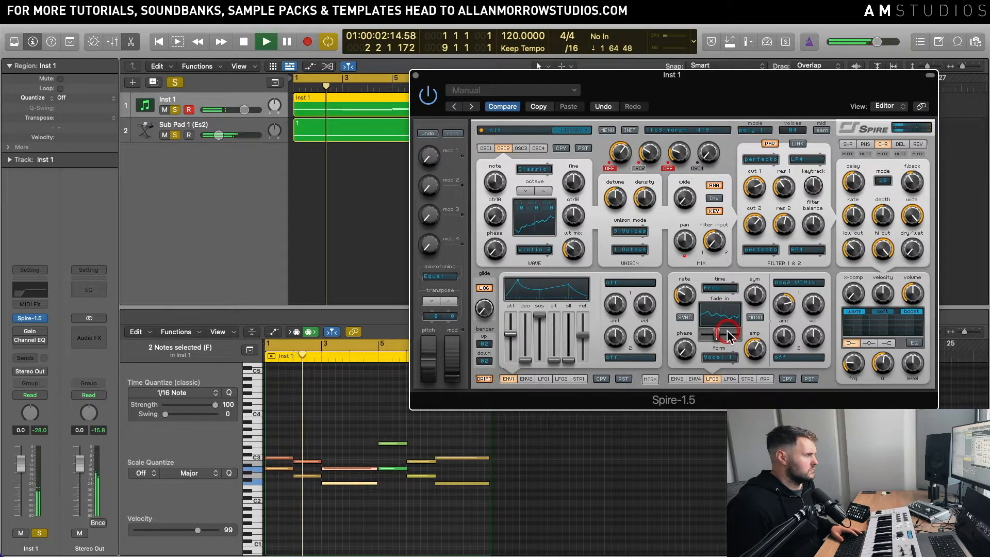
key("space")
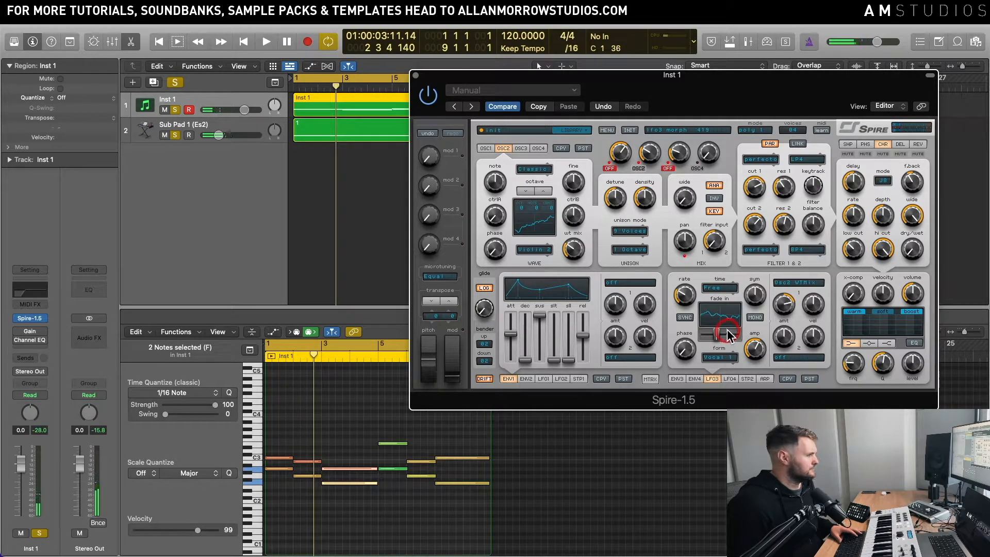
left_click(748, 294)
Step: Unmute oscillators 1 and 3 and adjust the cutoffs of filters 1 and 2 during playback
key("space")
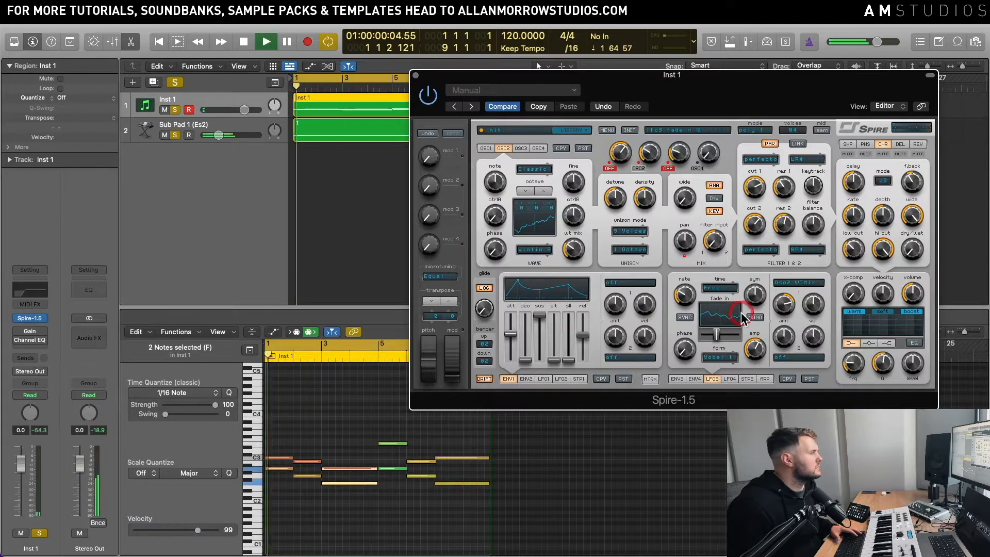
left_click(606, 168)
left_click(607, 167)
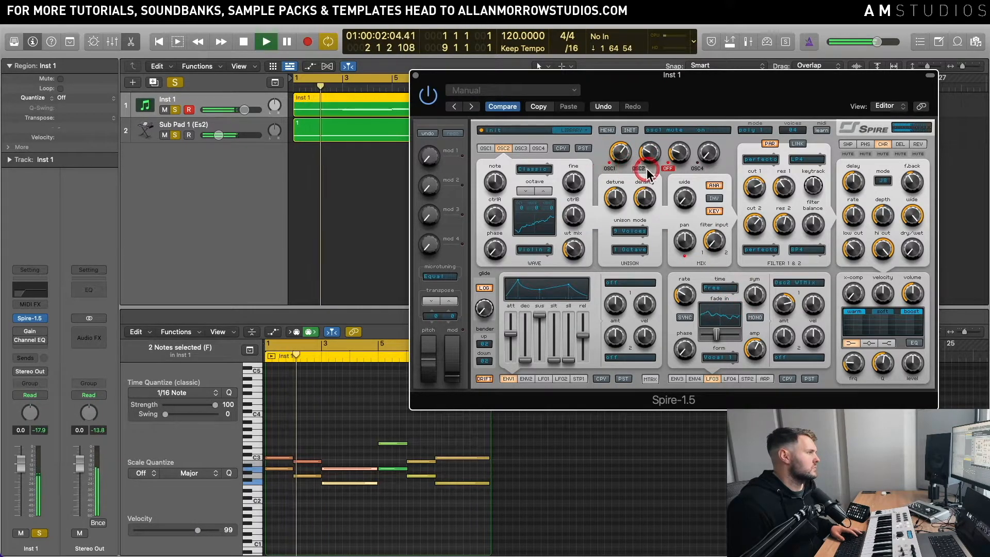
left_click_drag(745, 195, 754, 207)
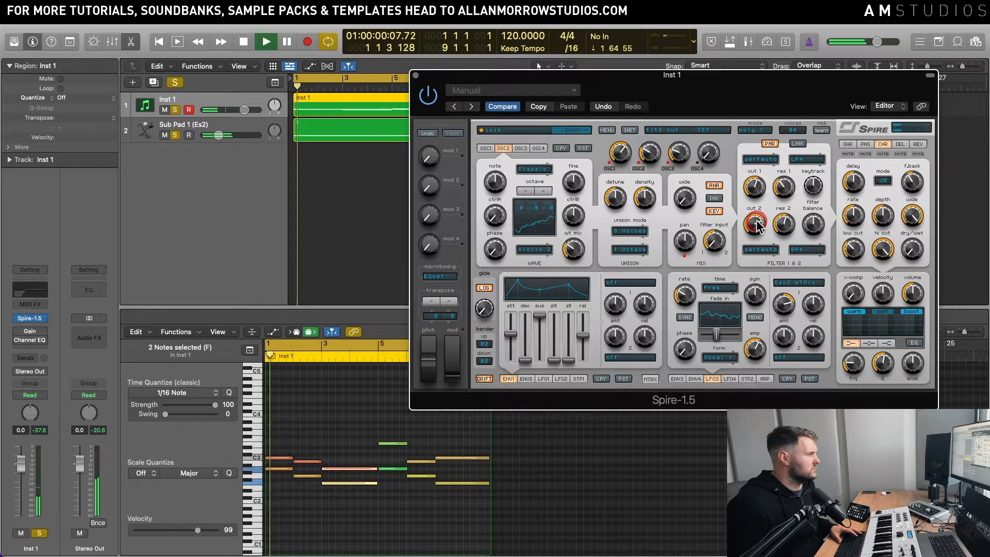
mouse_move(758, 227)
left_mouse_down()
mouse_move(754, 243)
mouse_move(761, 231)
left_mouse_up()
key("space")
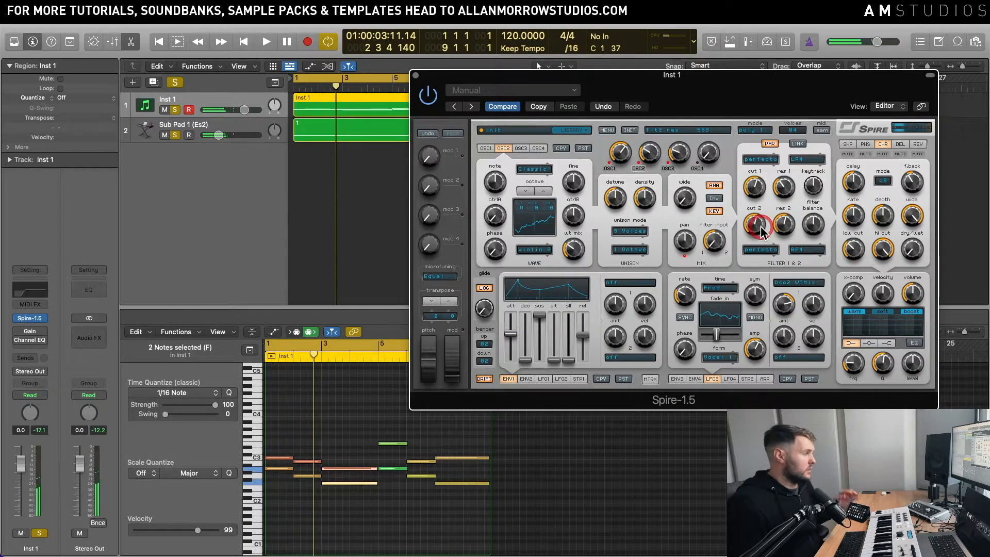
Step: Assign Cutoff 2 as the first modulation target of LFO 4
left_click(711, 378)
left_click(727, 384)
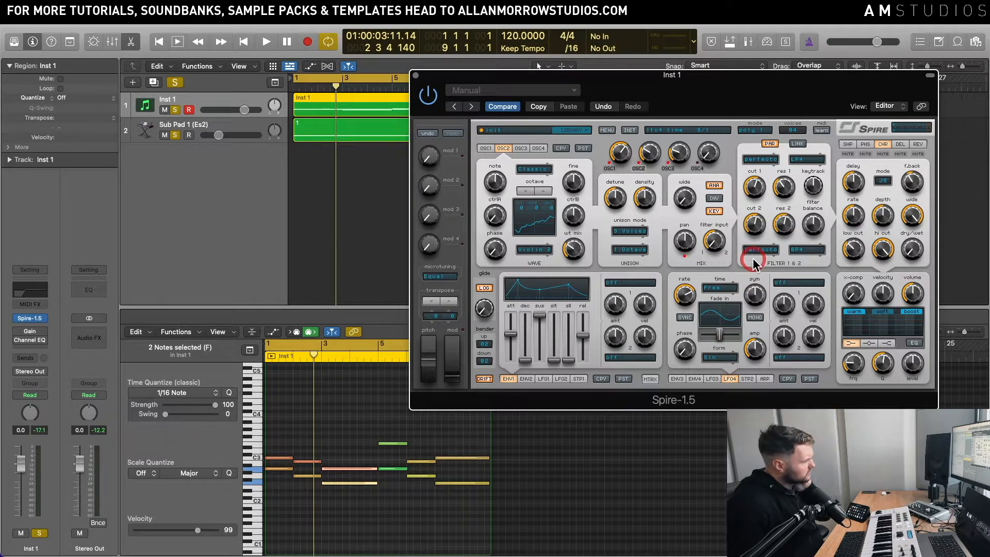
left_click(689, 299)
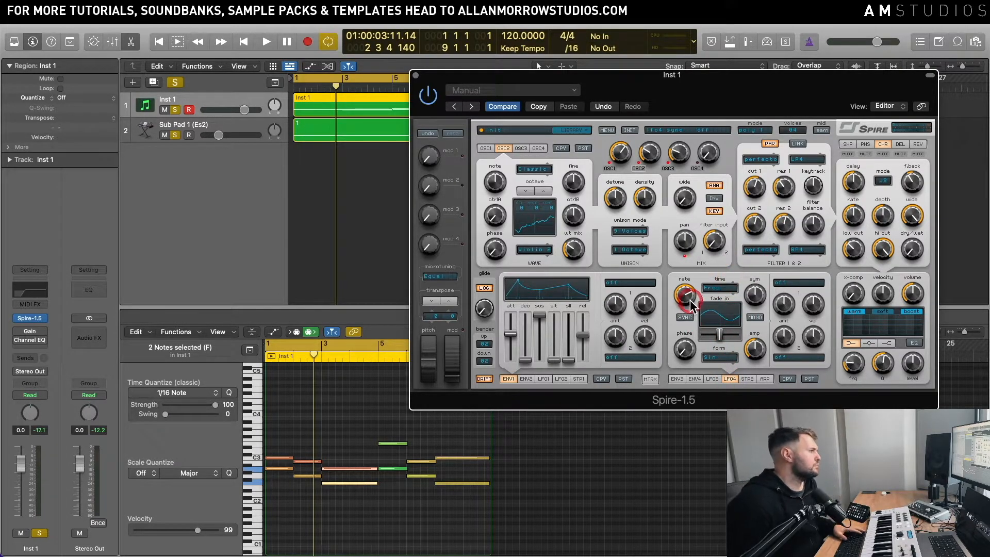
left_click(785, 282)
mouse_move(813, 393)
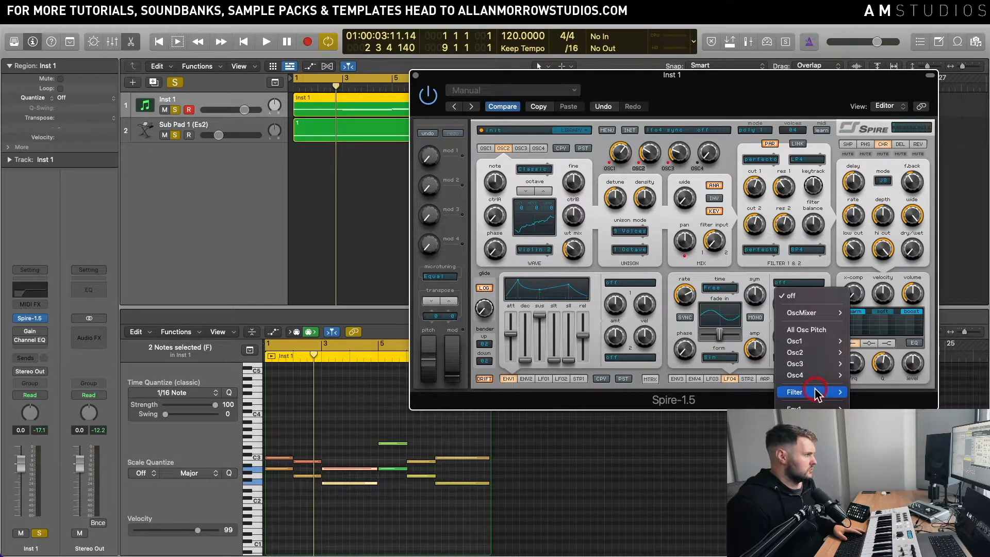
left_click(890, 395)
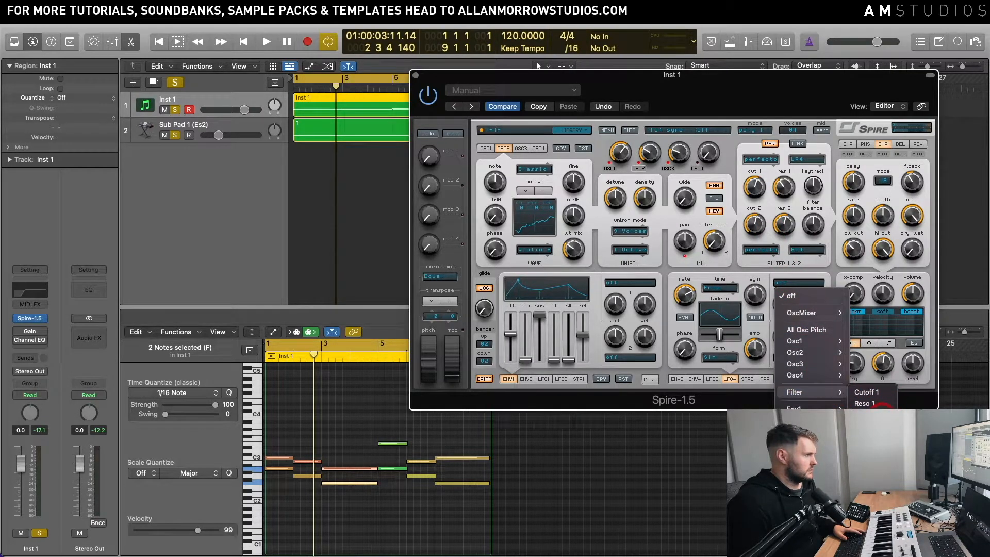
left_click(769, 261)
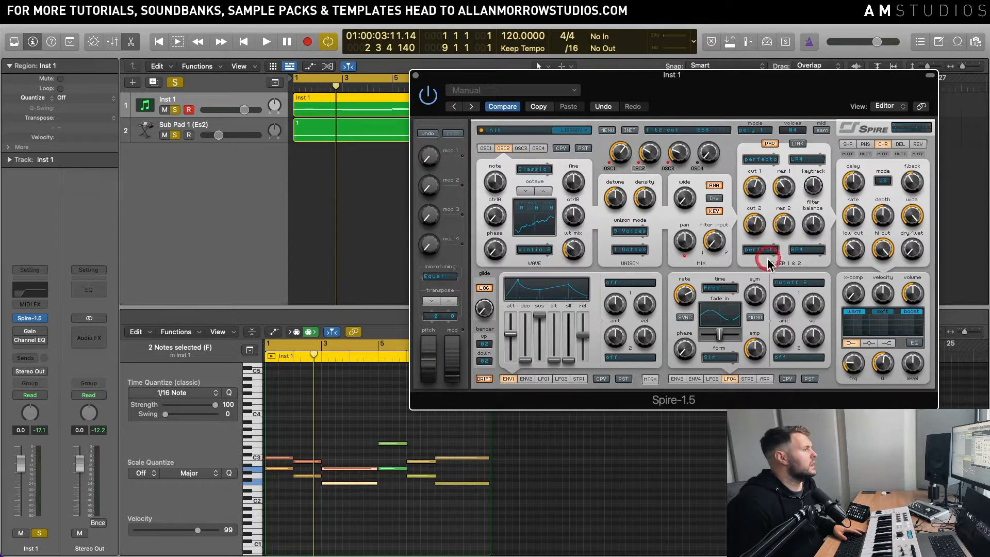
Step: Increase LFO 4's modulation amount on Cutoff 2 and slow its rate, keeping its amp at 500, while auditioning
left_click(811, 214)
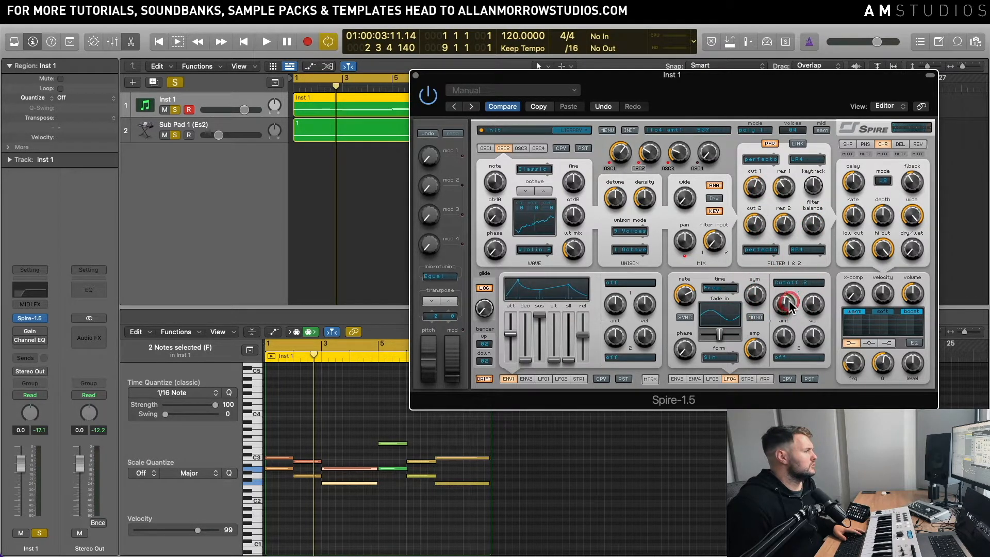
left_click(685, 295)
left_click(684, 335)
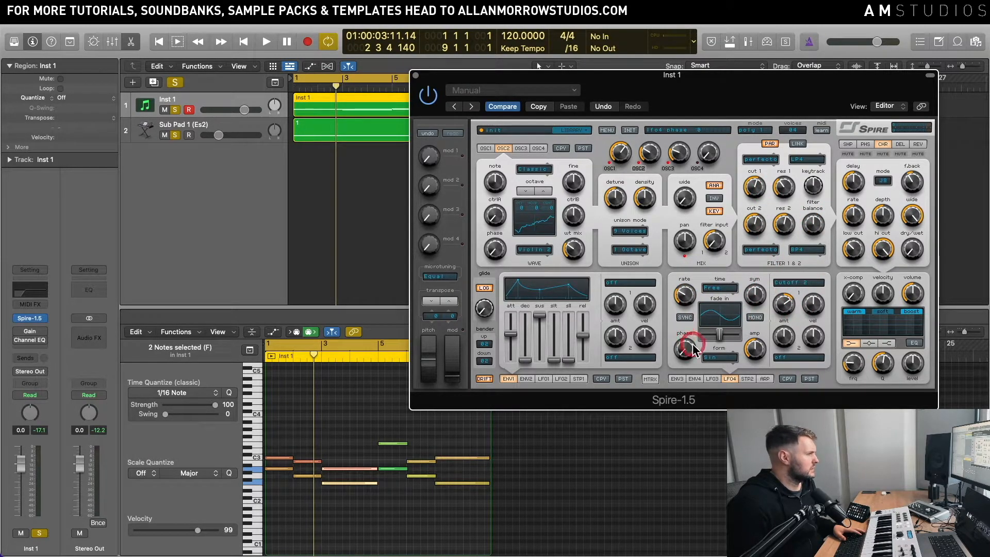
key("space")
left_click_drag(753, 361, 751, 335)
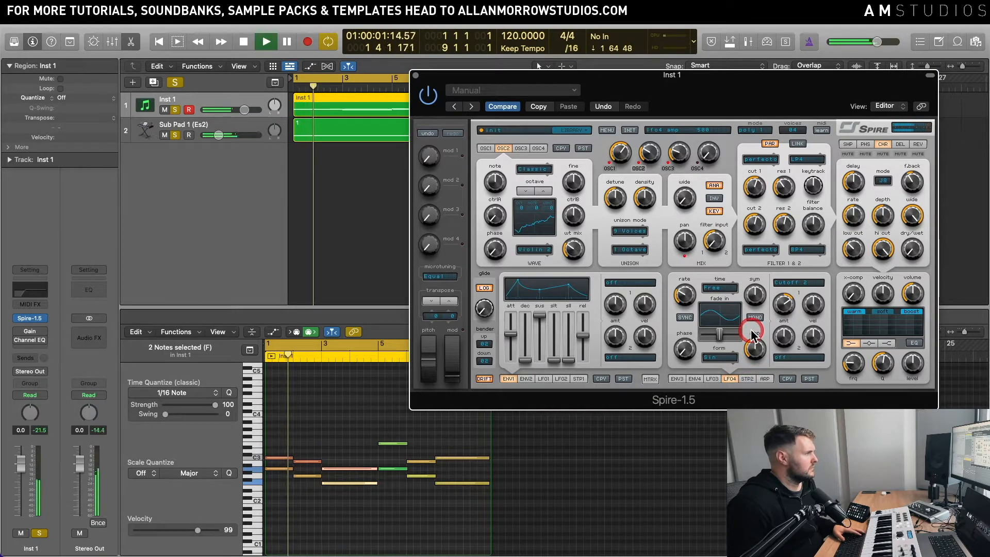
Step: Mute oscillators 1 and 2 and restart playback to hear the filter modulation on oscillator 3
key("space")
left_click(611, 168)
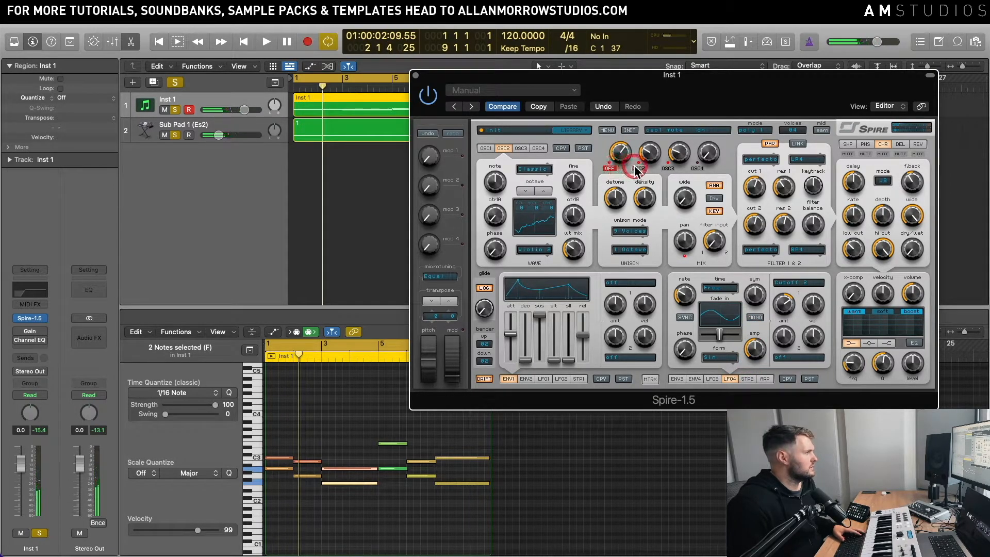
left_click(638, 171)
key("space")
Step: Set LFO 4's rate to 215 and its amp to 313 while auditioning oscillator 3
left_click(768, 303)
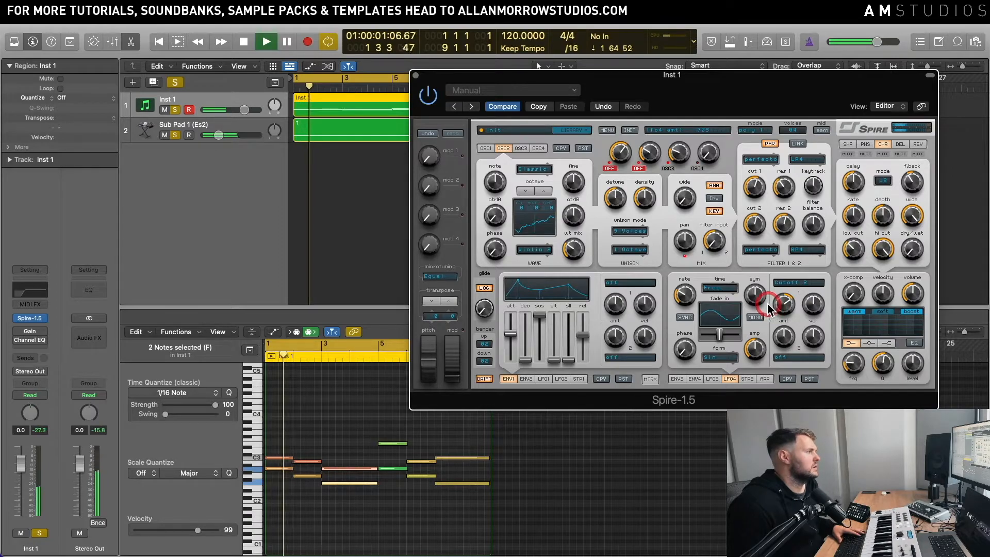
left_click(766, 302)
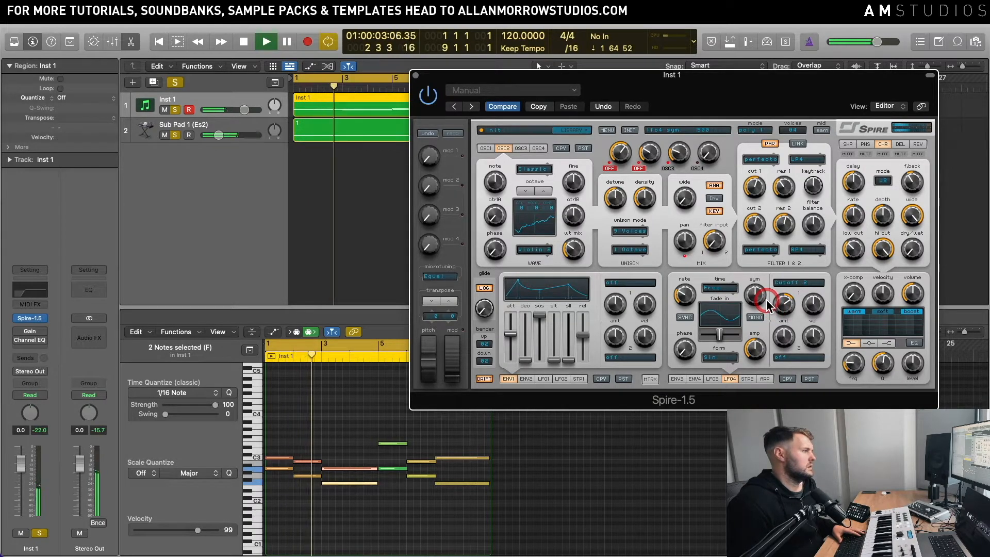
left_click(713, 335)
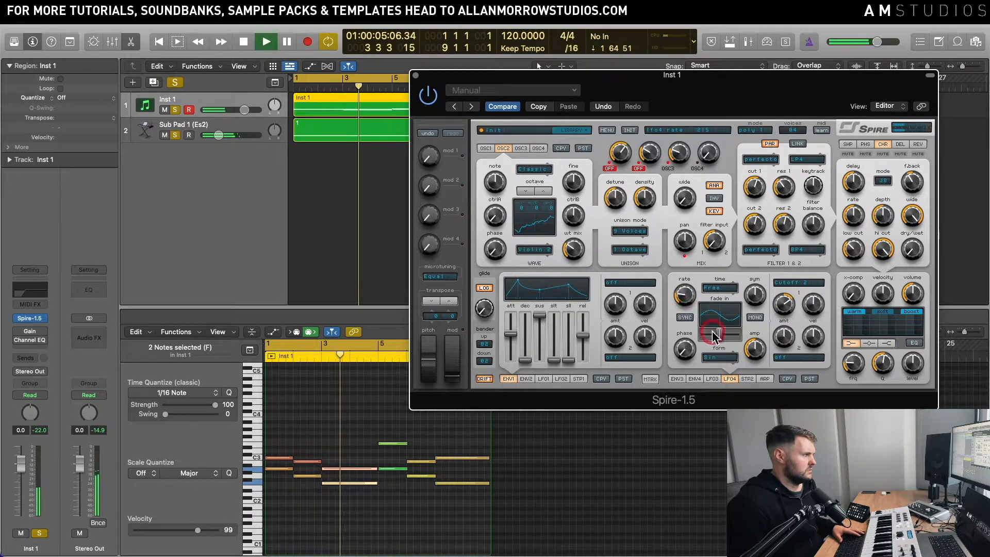
left_click_drag(751, 349, 757, 373)
key("space")
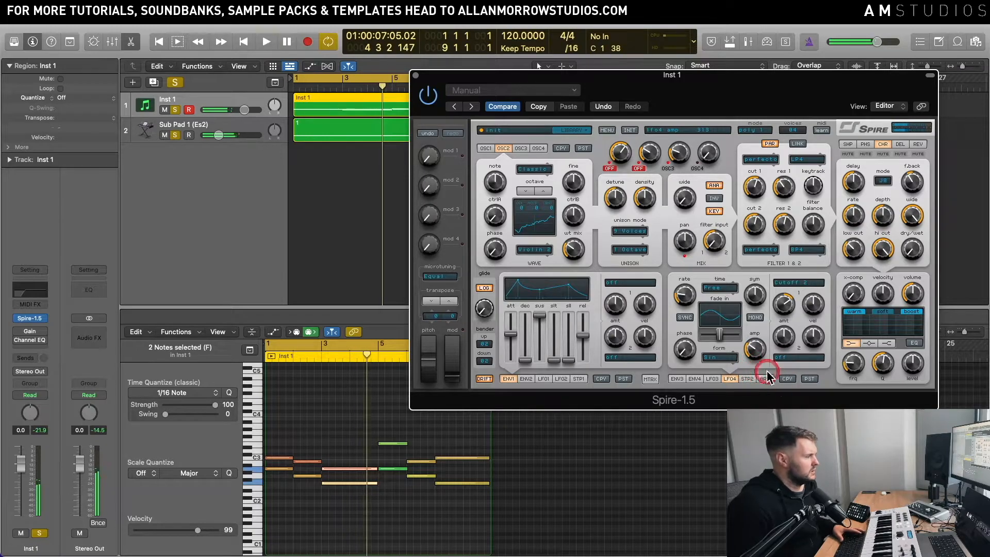
left_click(759, 225)
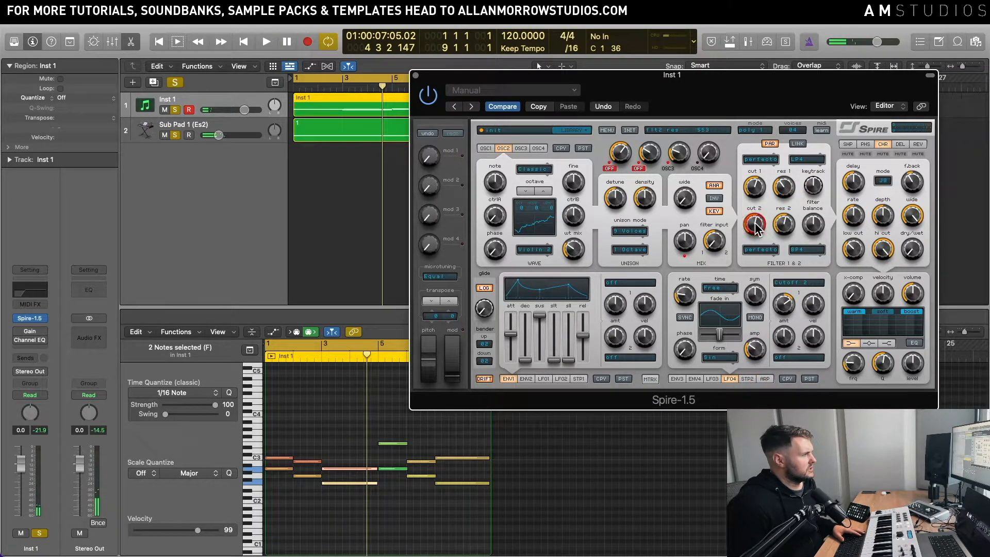
Step: Lower Cutoff 2 slightly and reduce LFO 4's amp to about 275 while auditioning oscillator 3
left_click_drag(756, 228, 756, 237)
left_click(755, 350)
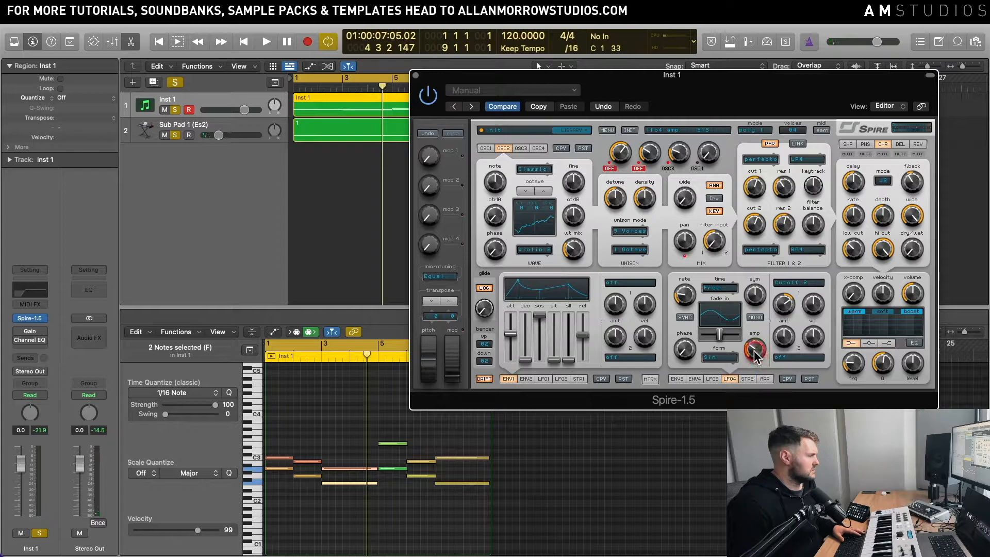
left_click(687, 299)
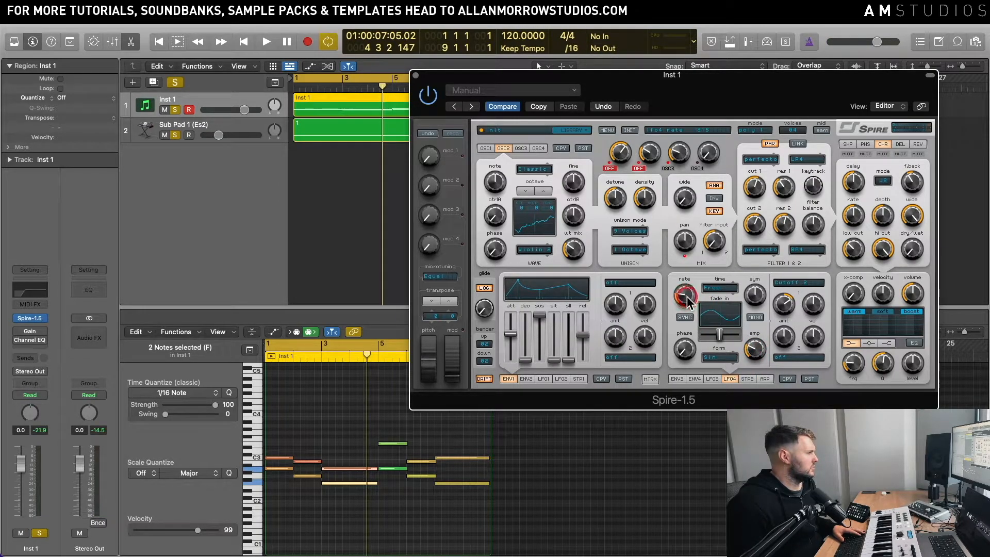
left_click_drag(746, 348, 748, 353)
key("space")
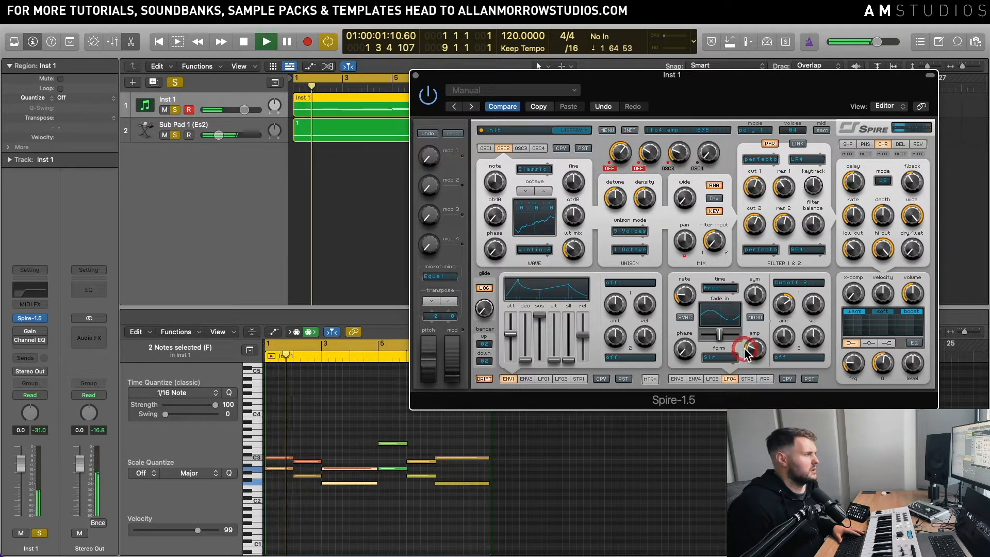
key("space")
Step: Slow LFO 4's rate slightly and audition its filter modulation on oscillator 3
left_click(686, 295)
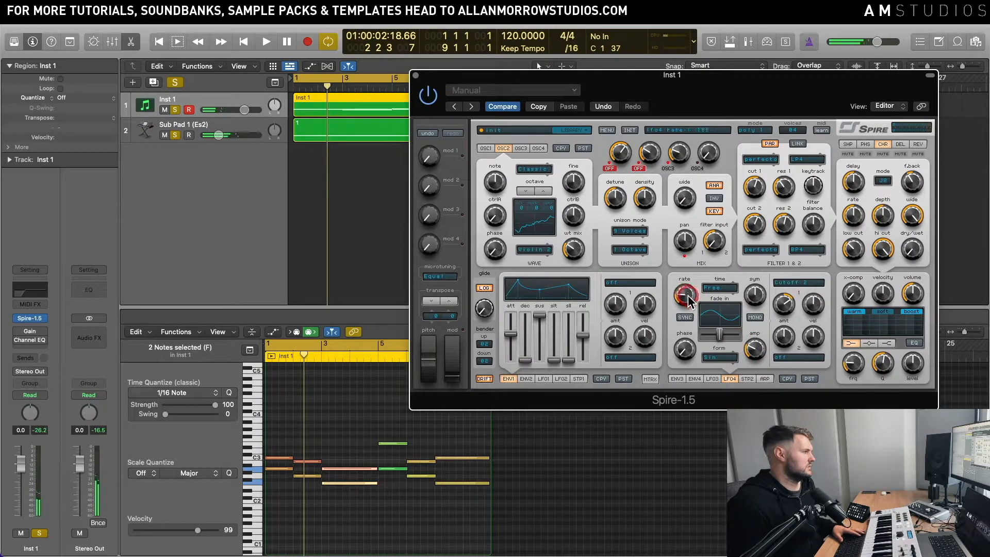
left_click_drag(688, 298, 683, 295)
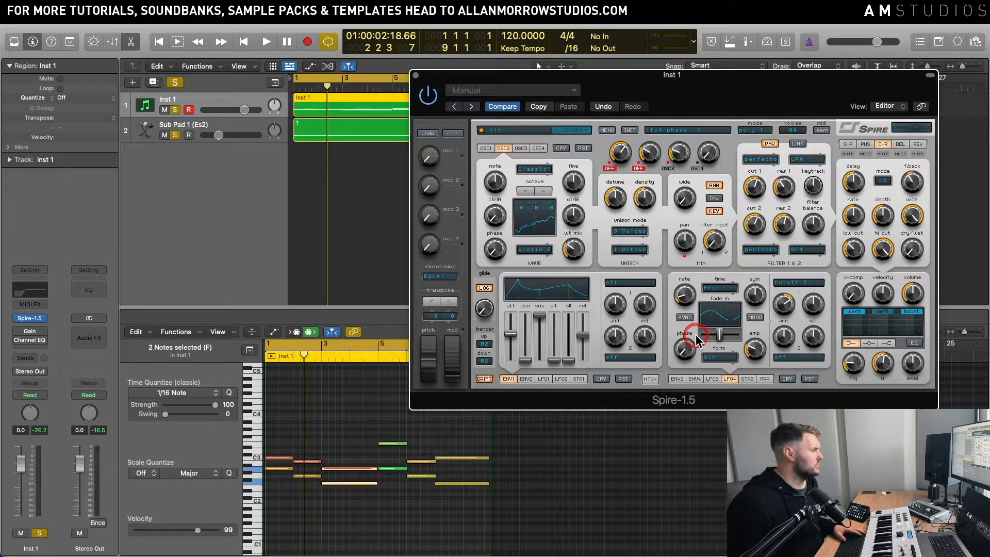
key("space")
left_click(695, 359)
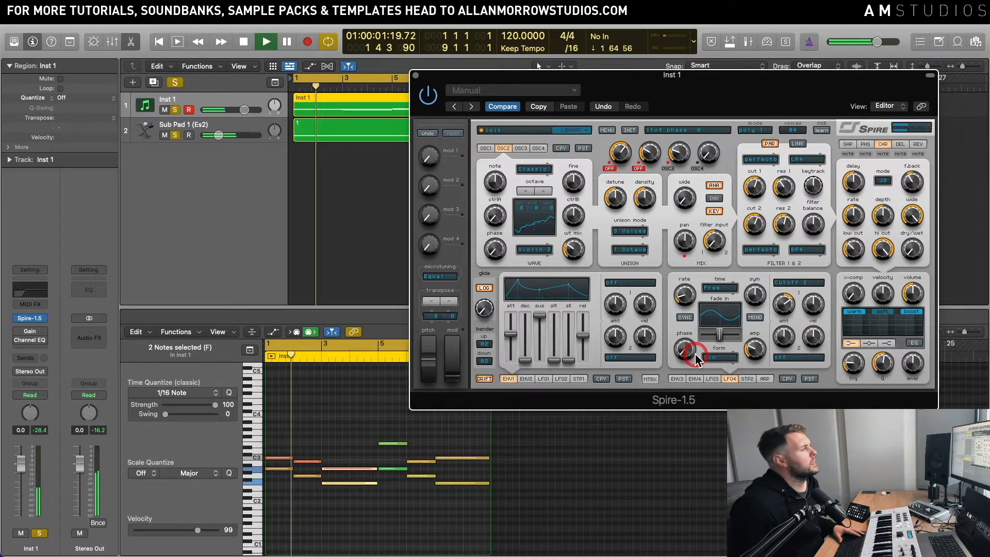
key("space")
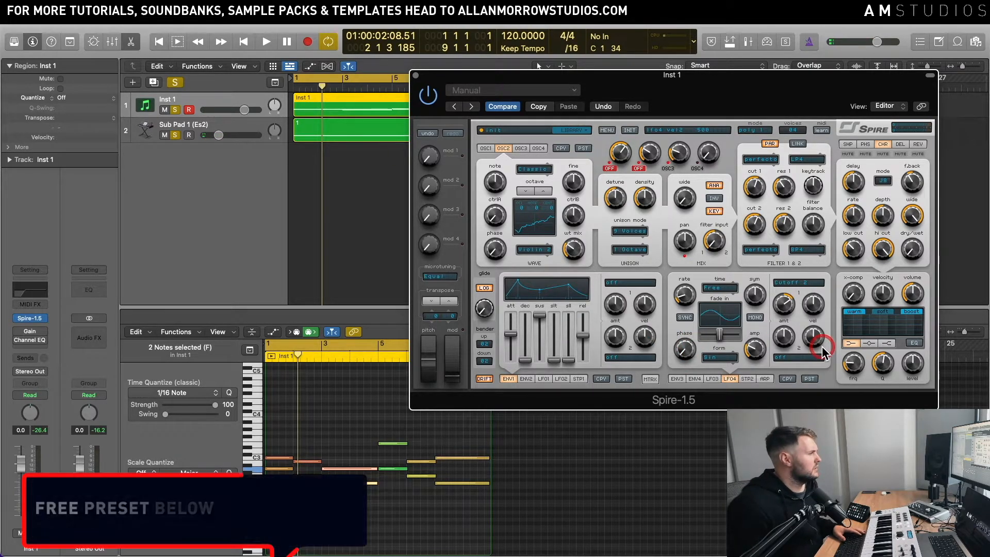
key("space")
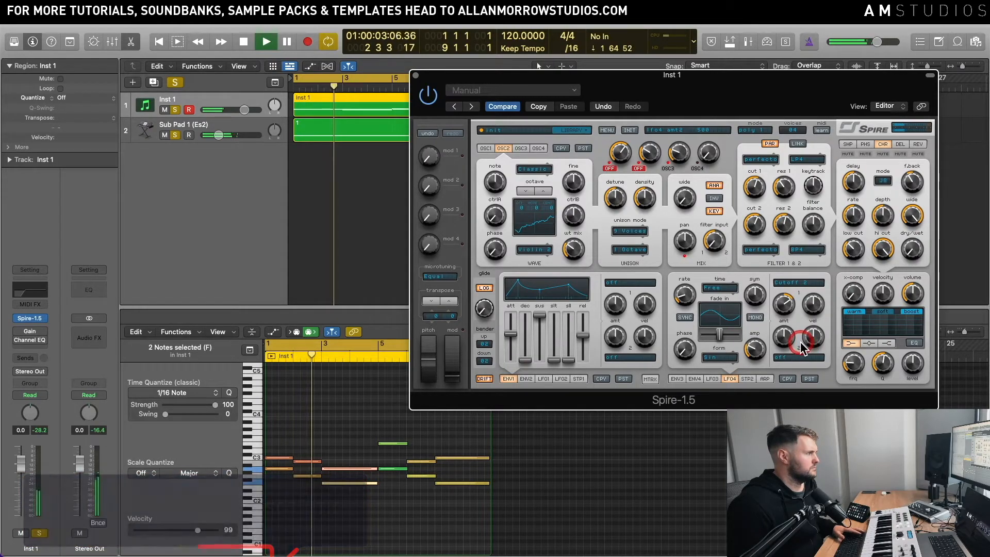
key("space")
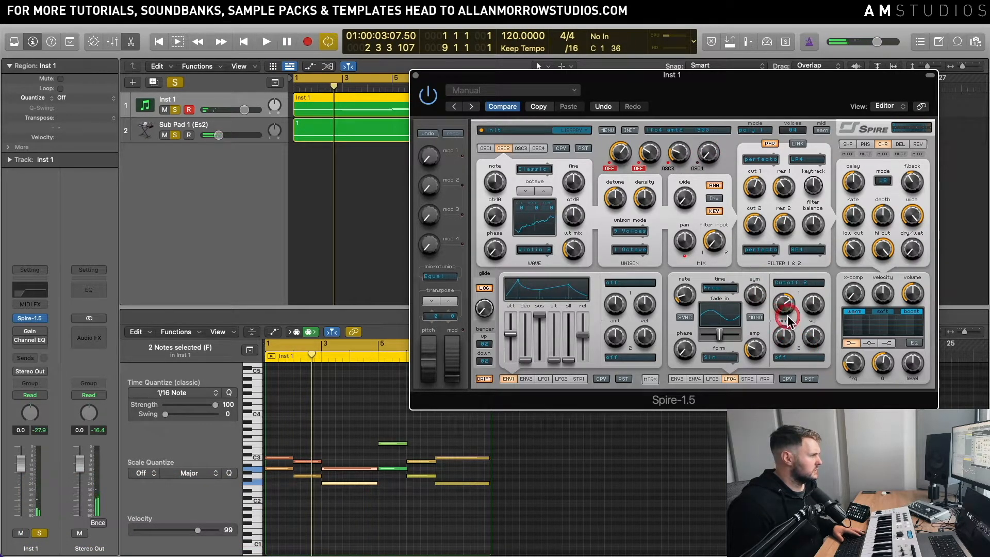
key("space")
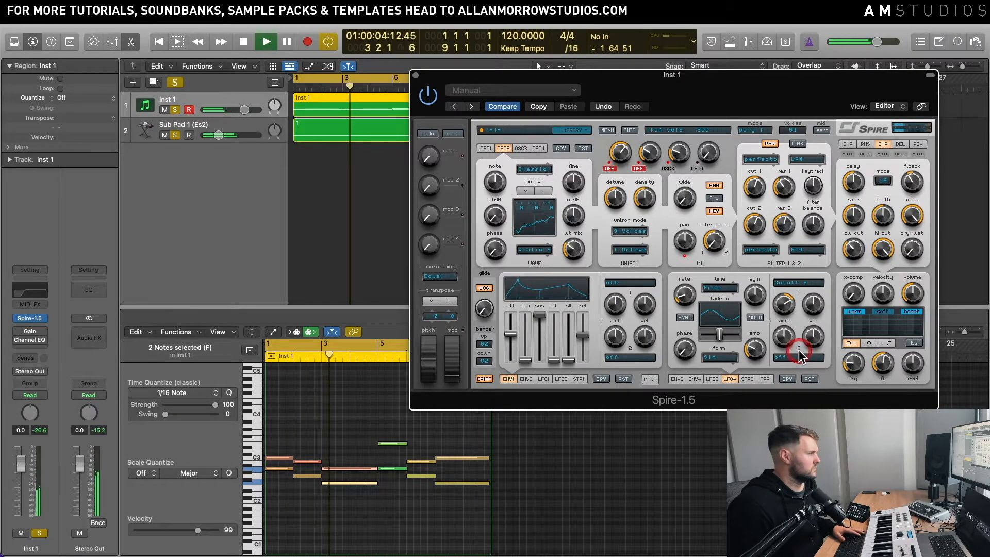
Step: Assign filter 2's resonance as the second modulation target of LFO 3
left_click(712, 378)
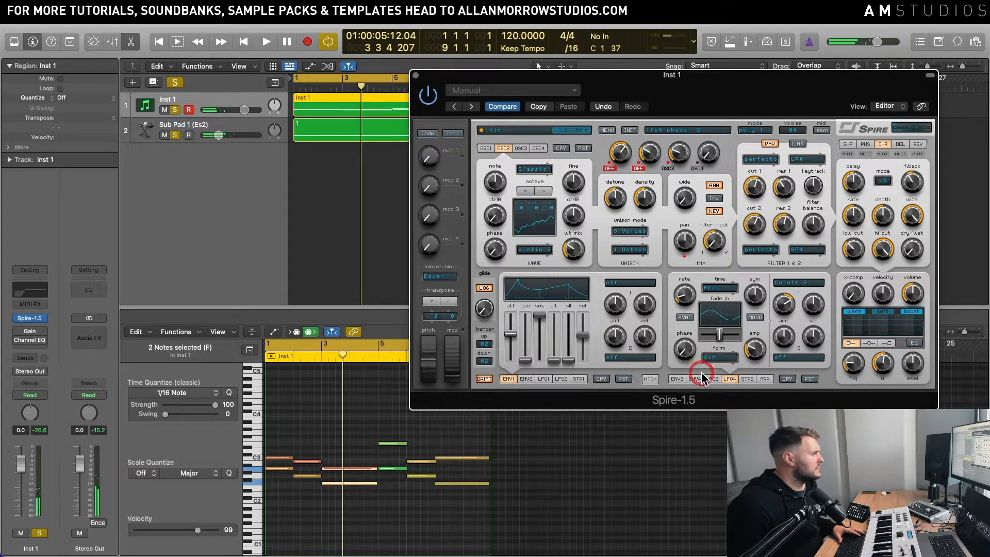
left_click(788, 358)
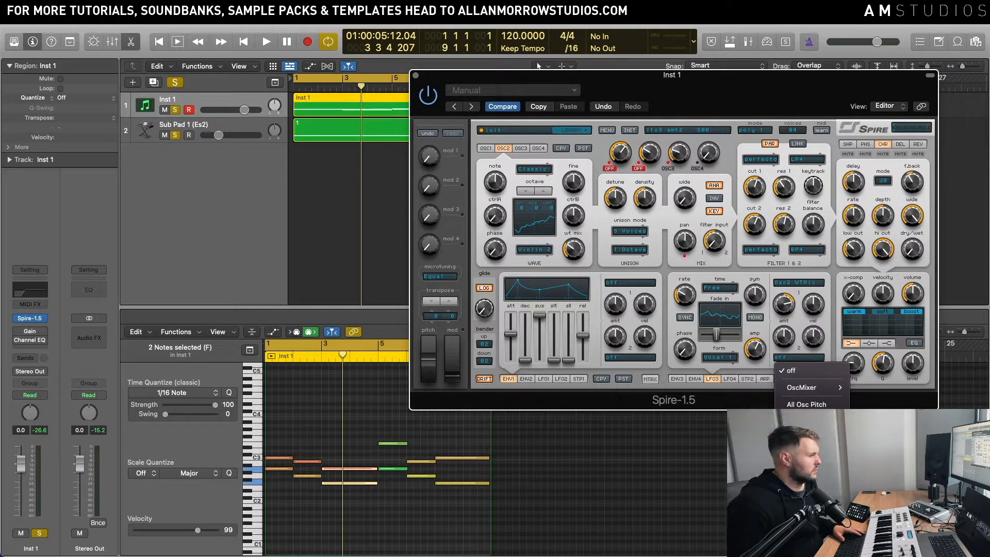
scroll(812, 464, "down", 2)
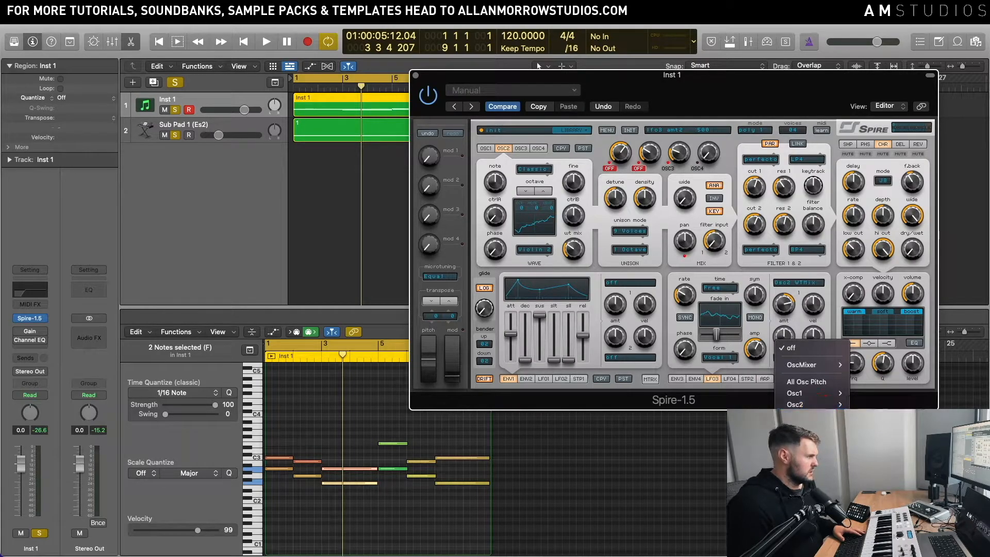
scroll(812, 371, "down", 2)
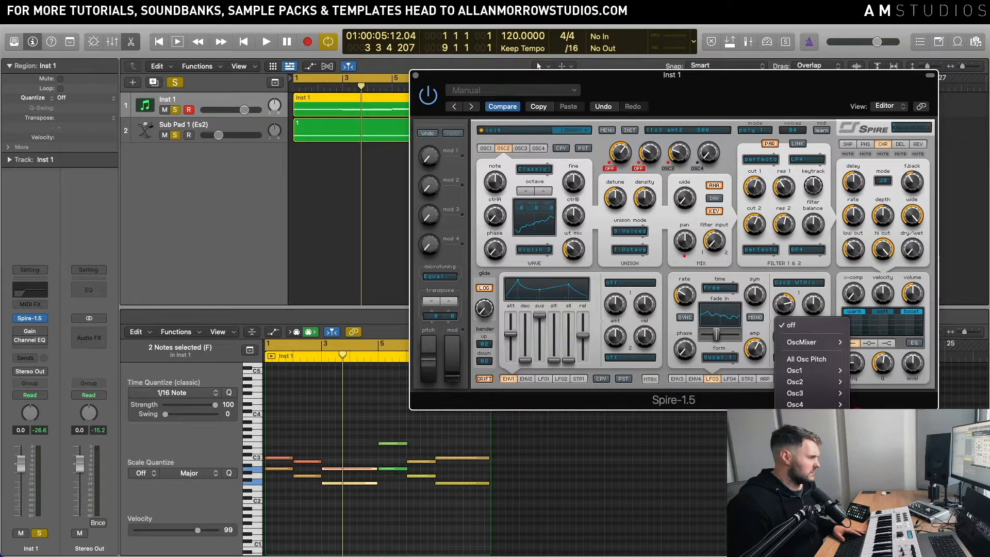
left_click(858, 418)
Step: Increase LFO 3's modulation amount on the filter 2 resonance and lower the Res 2 setting while auditioning
key("space")
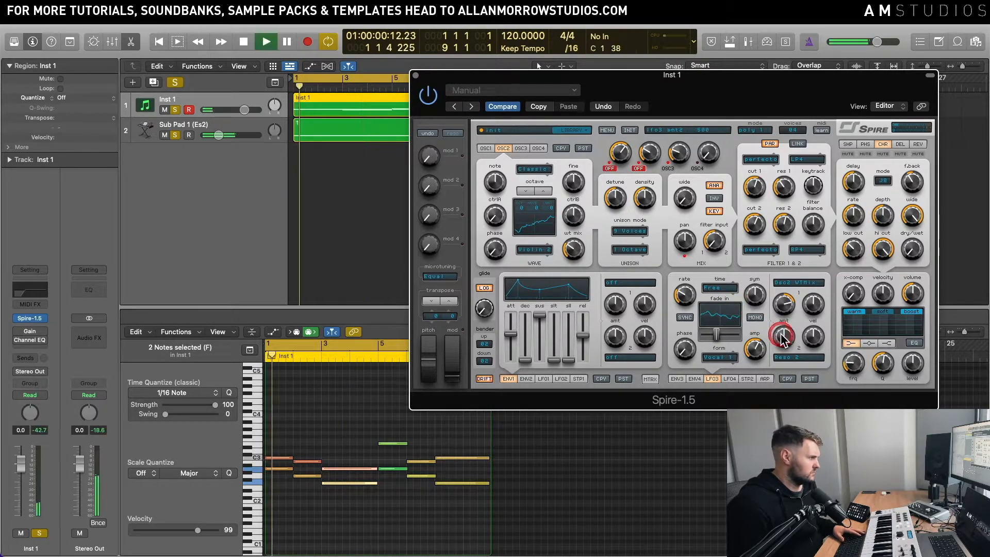
left_click_drag(783, 338, 786, 318)
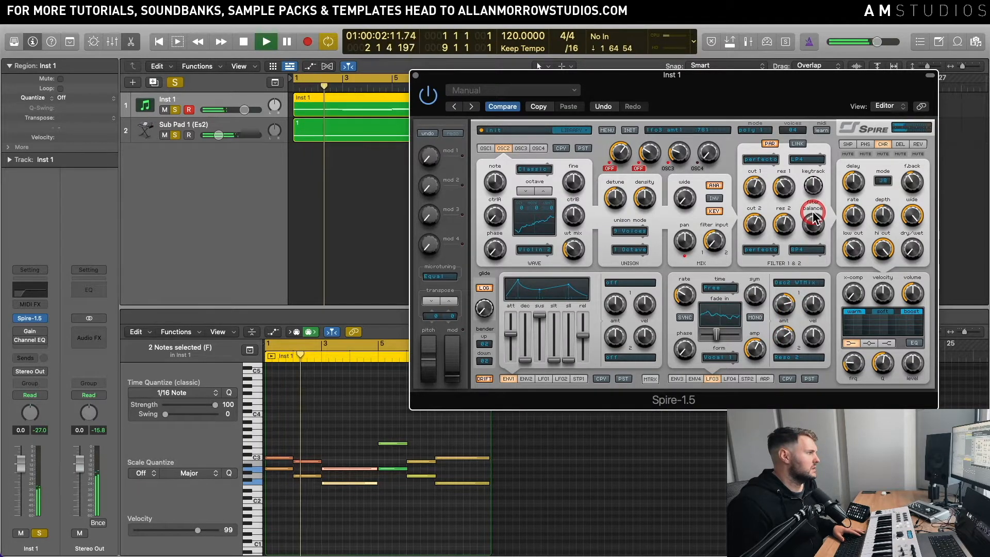
left_click_drag(785, 224, 786, 230)
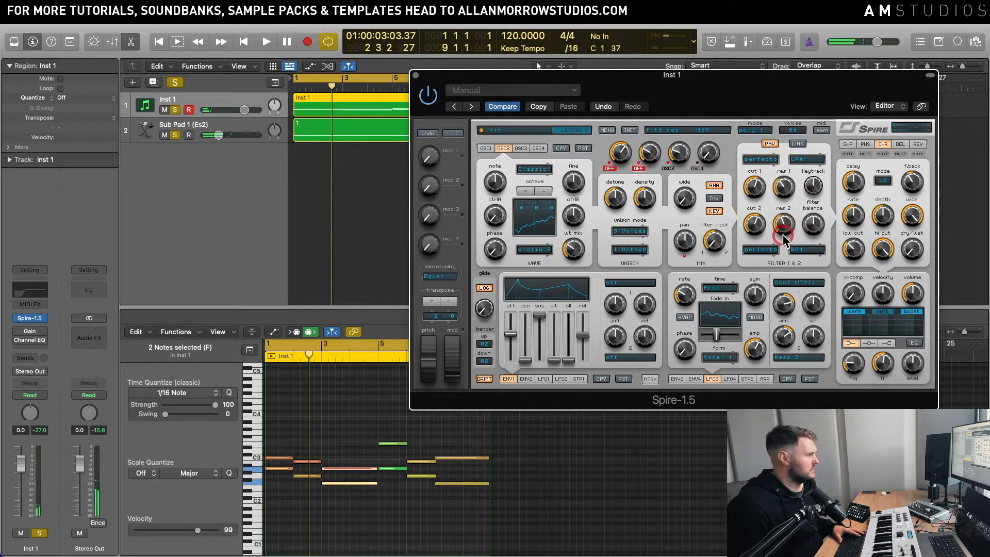
left_click(783, 340)
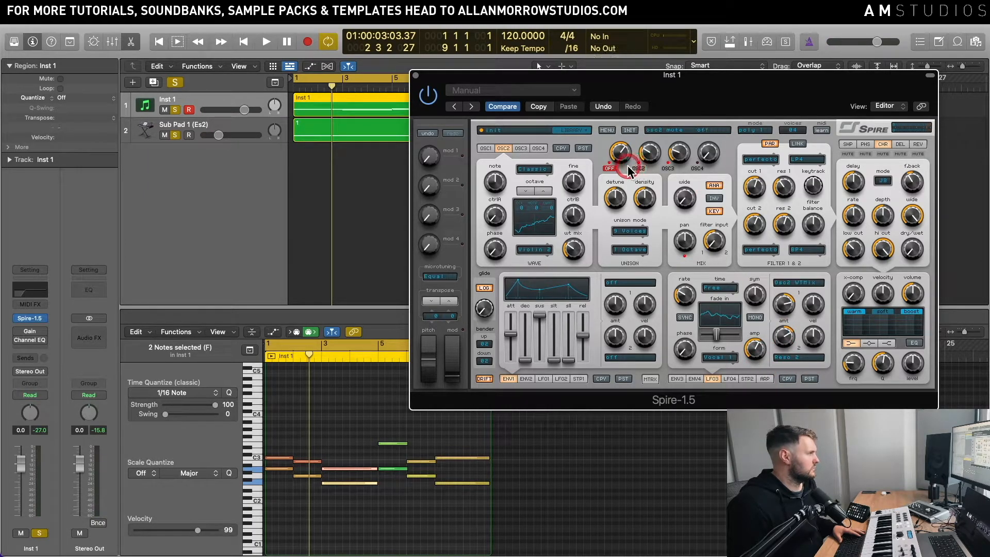
Step: Play all three oscillators together unmuted and raise Cutoff 1 while auditioning
key("space")
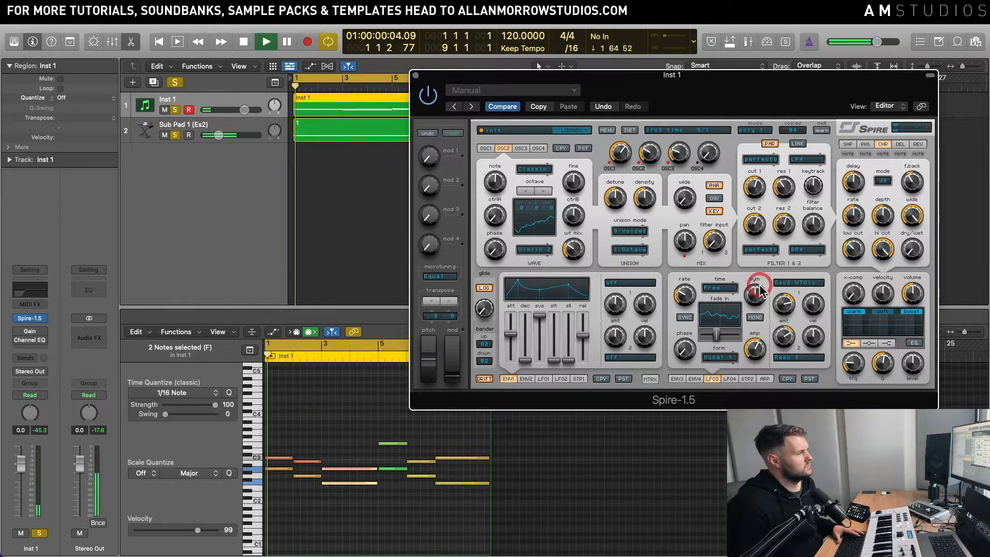
left_click(756, 187)
mouse_move(757, 190)
left_mouse_down()
mouse_move(777, 170)
mouse_move(757, 227)
mouse_move(757, 181)
left_mouse_up()
key("space")
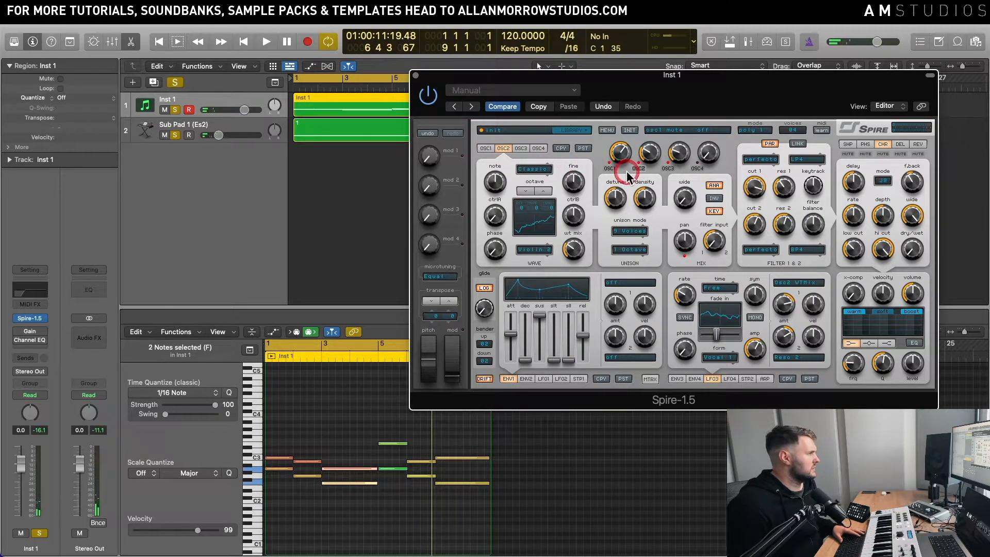
Step: Audition oscillator 3 with oscillators 1 and 2 muted, fine-tune Cutoff 2 and show oscillator 3's settings
key("space")
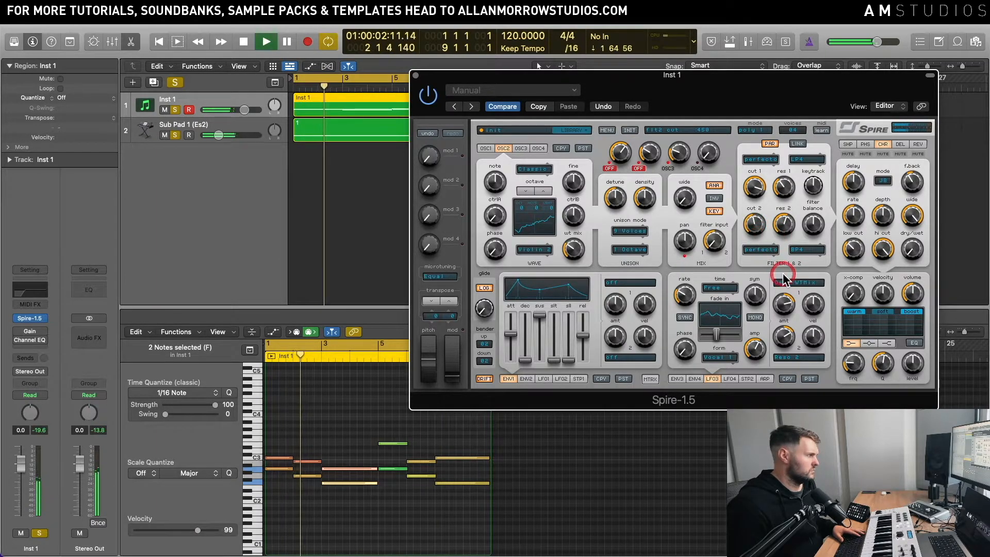
key("space")
left_click_drag(755, 229, 756, 230)
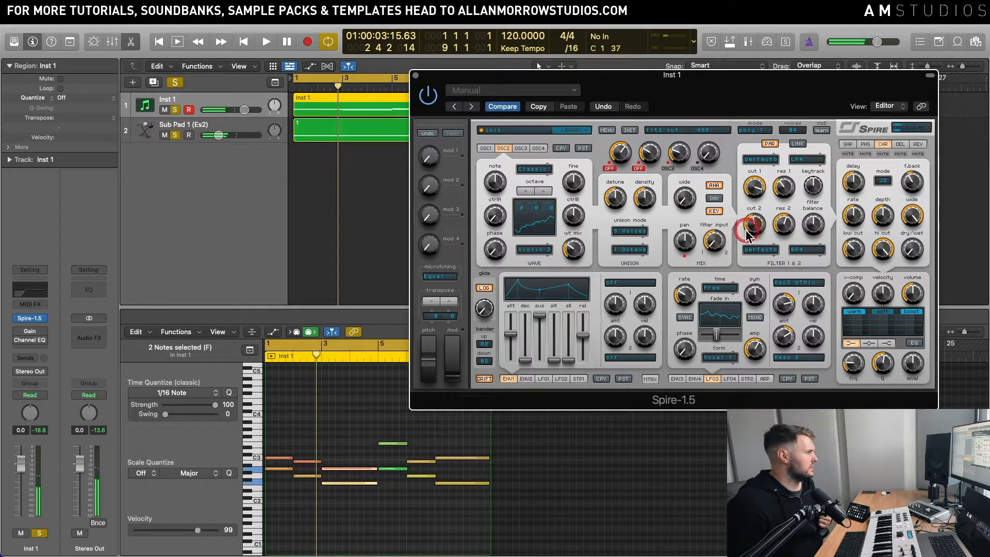
left_click(651, 182)
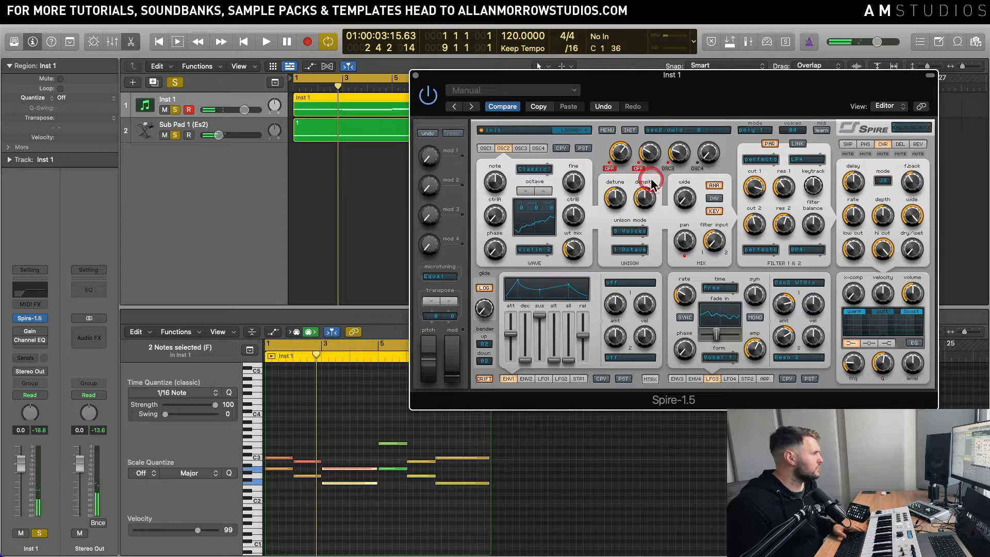
left_click(522, 149)
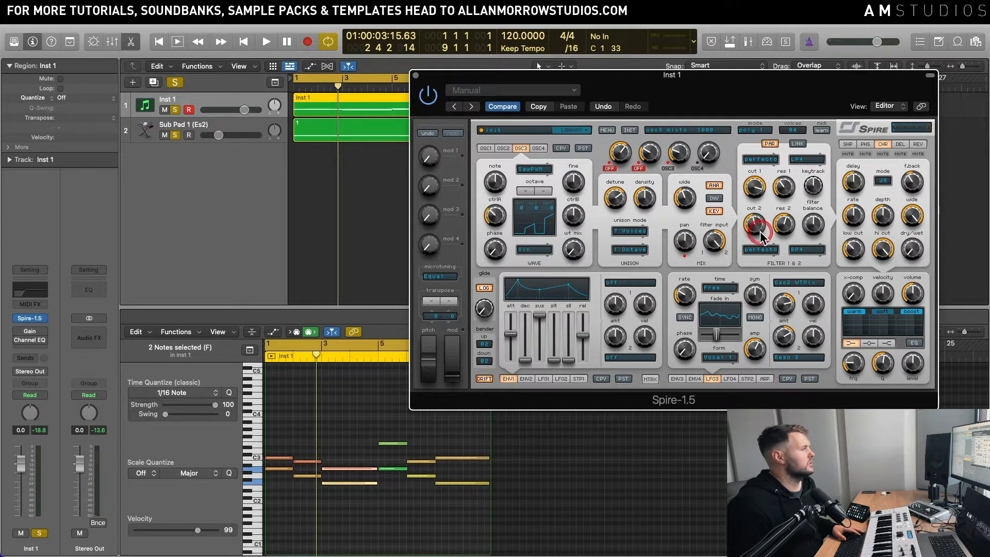
key("space")
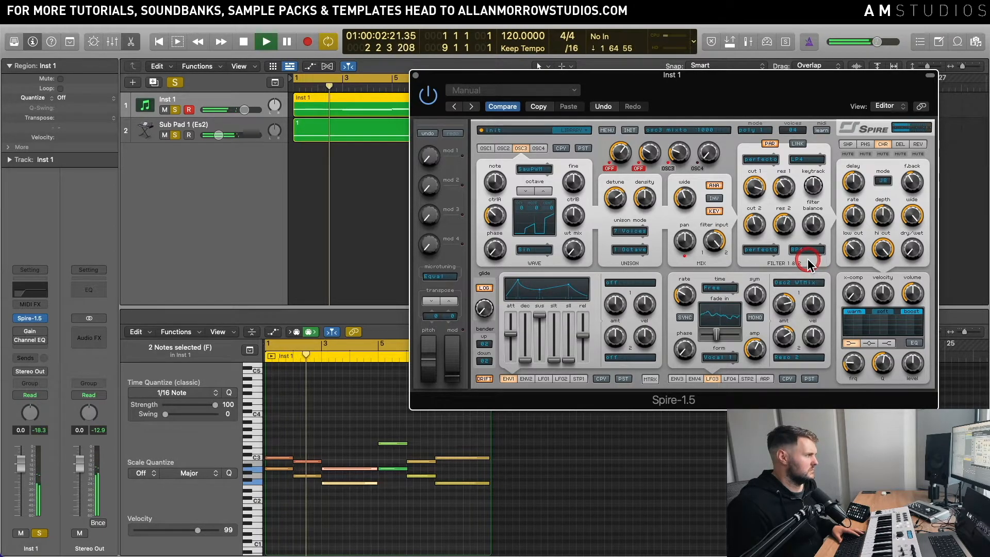
key("space")
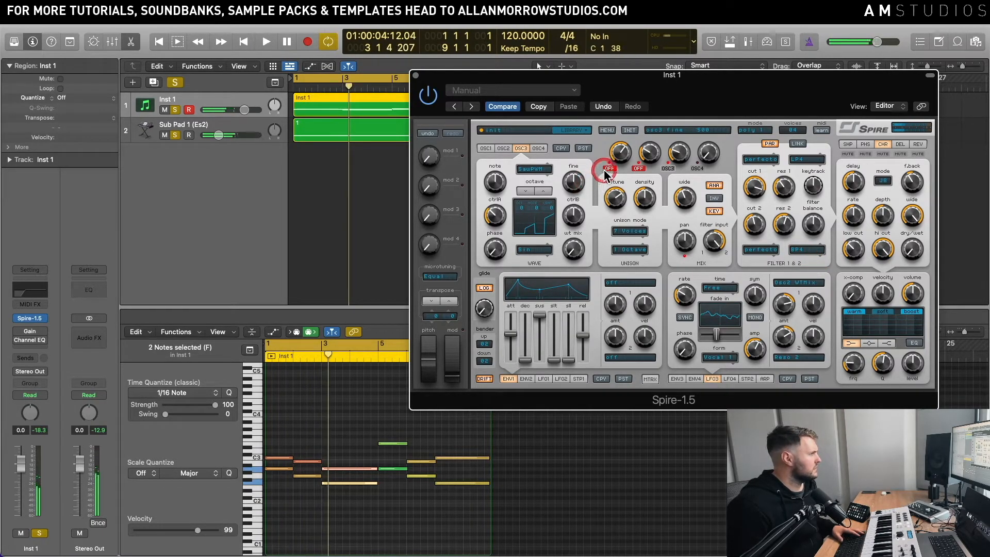
Step: Unmute oscillators 1 and 2 and adjust the filter cutoffs during playback, setting Cutoff 1 to 745
left_click(638, 170)
key("space")
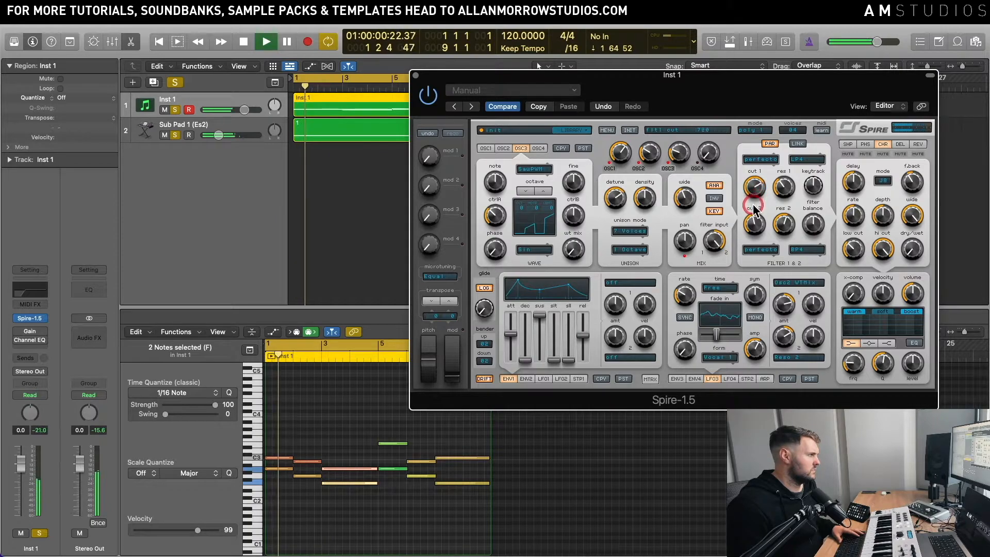
left_click(750, 219)
left_click_drag(750, 220, 760, 149)
left_click(756, 186)
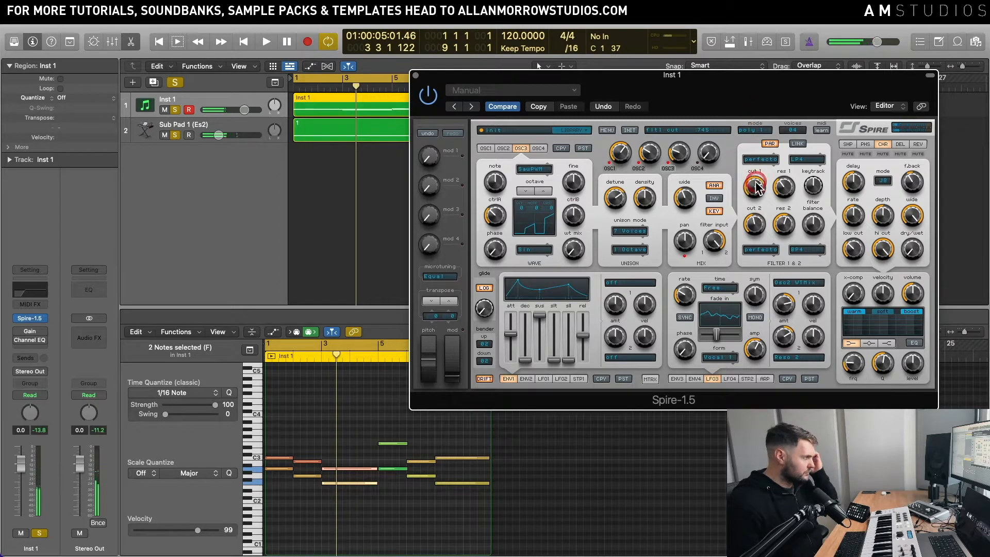
Step: Set ModWheel as the first source of slot 2 in the modulation matrix
left_click(650, 380)
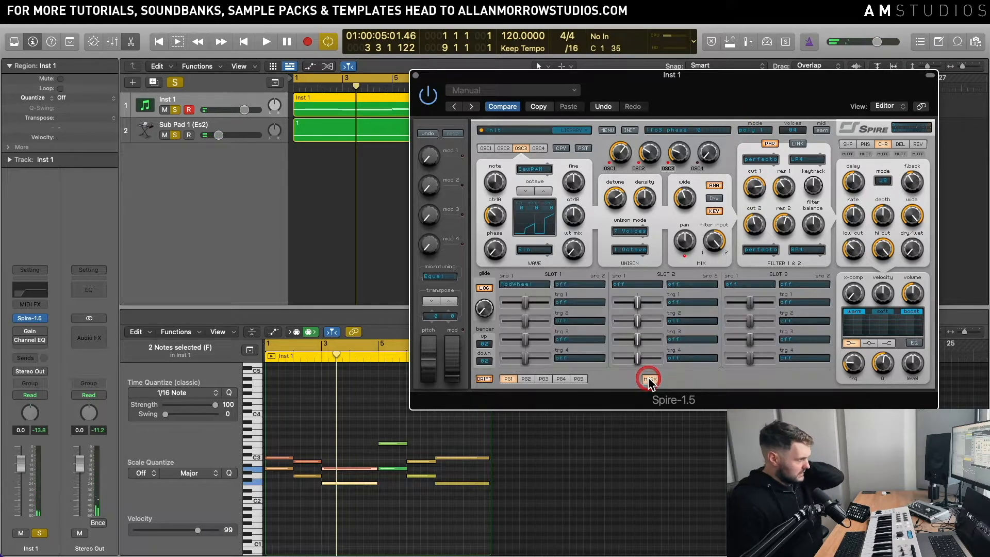
left_click(631, 285)
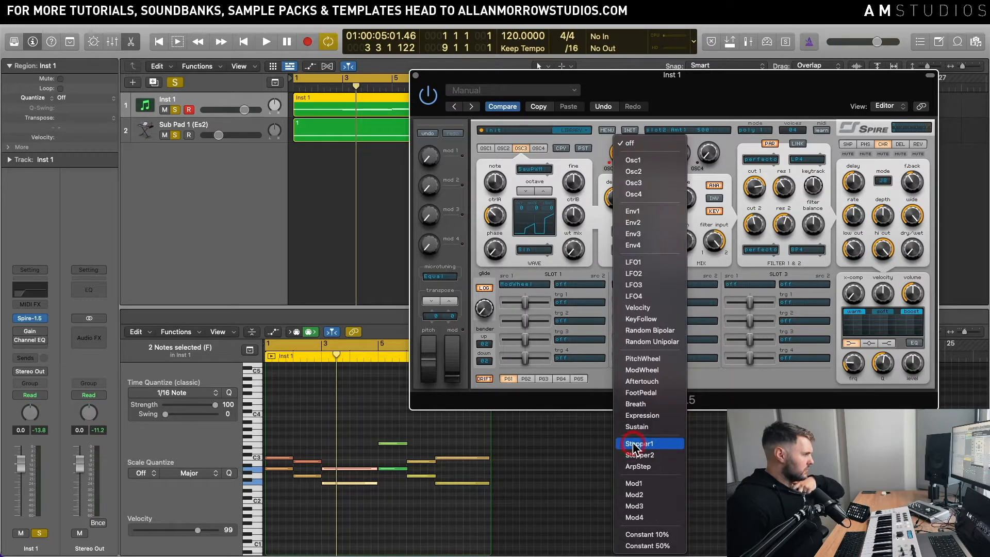
left_click(661, 369)
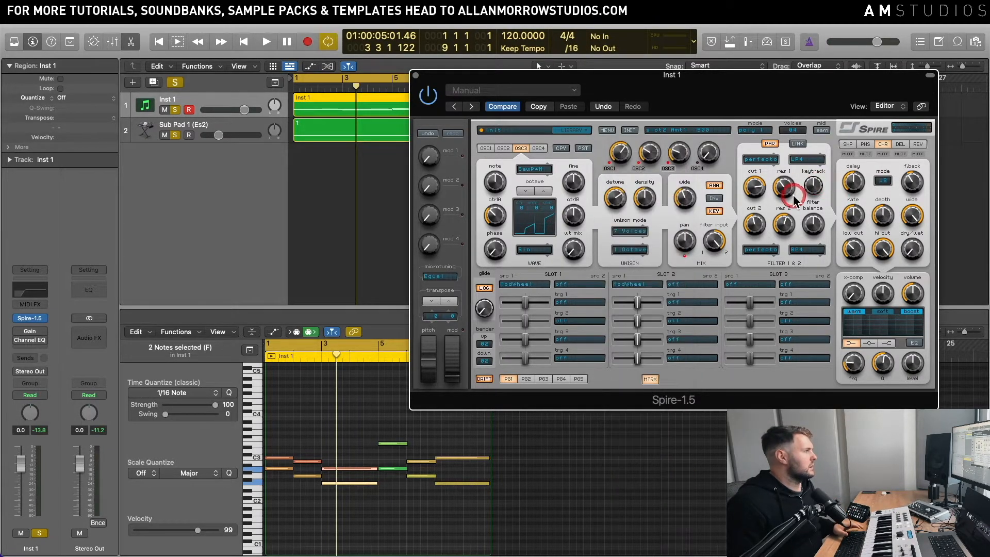
Step: Assign Cutoff 1 and Cutoff 2 as slot 2's first two targets and set both amounts to 1000
left_click(688, 303)
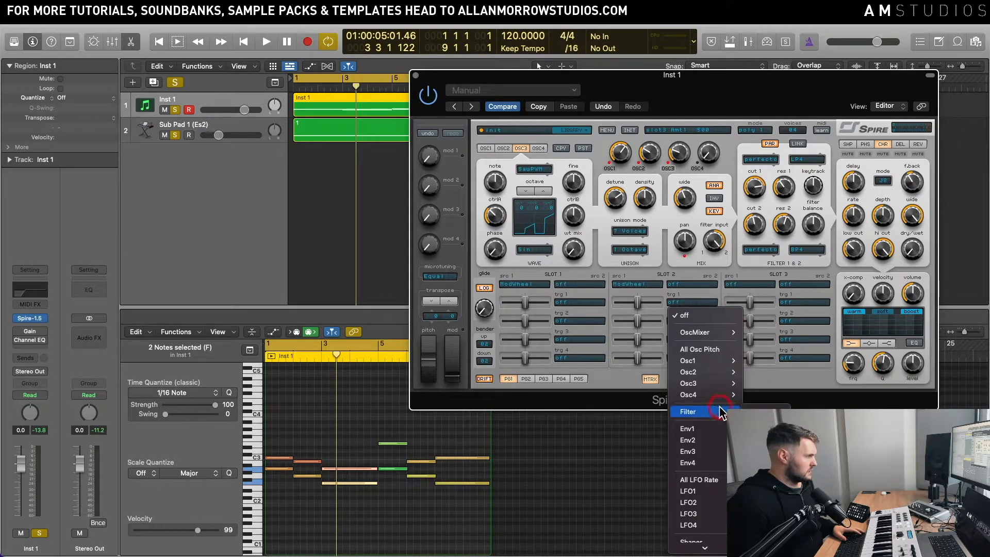
left_click(776, 408)
left_click(678, 322)
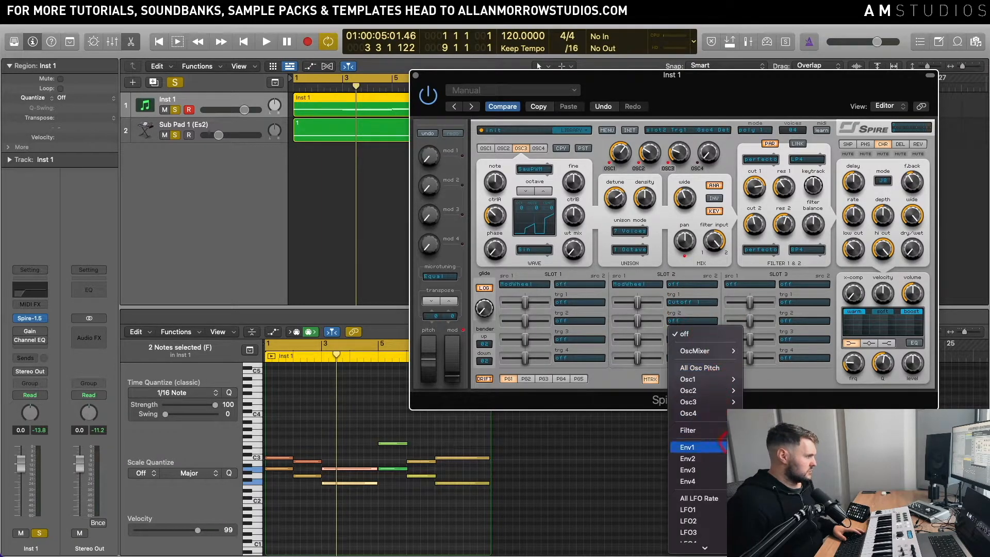
left_click(776, 437)
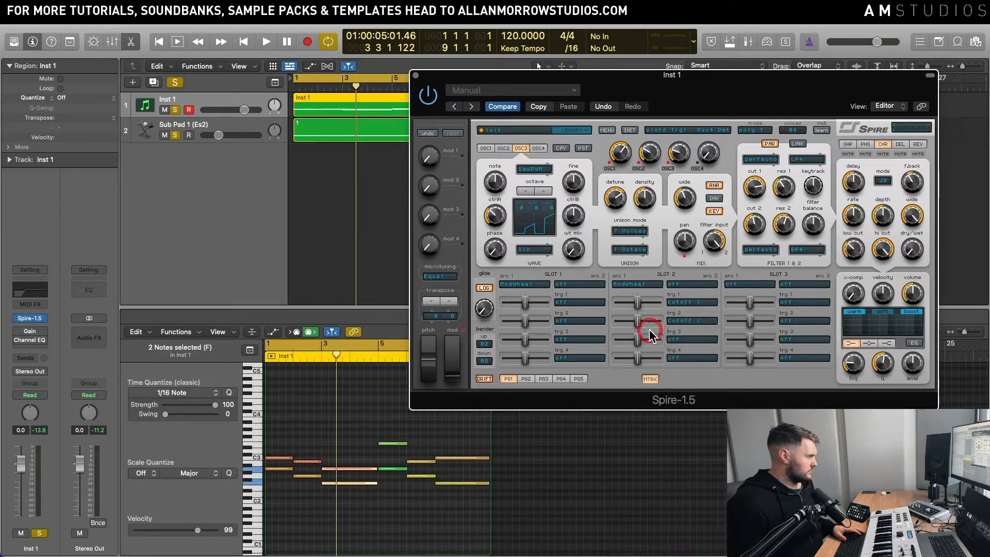
left_click_drag(640, 302, 671, 314)
left_click(639, 320)
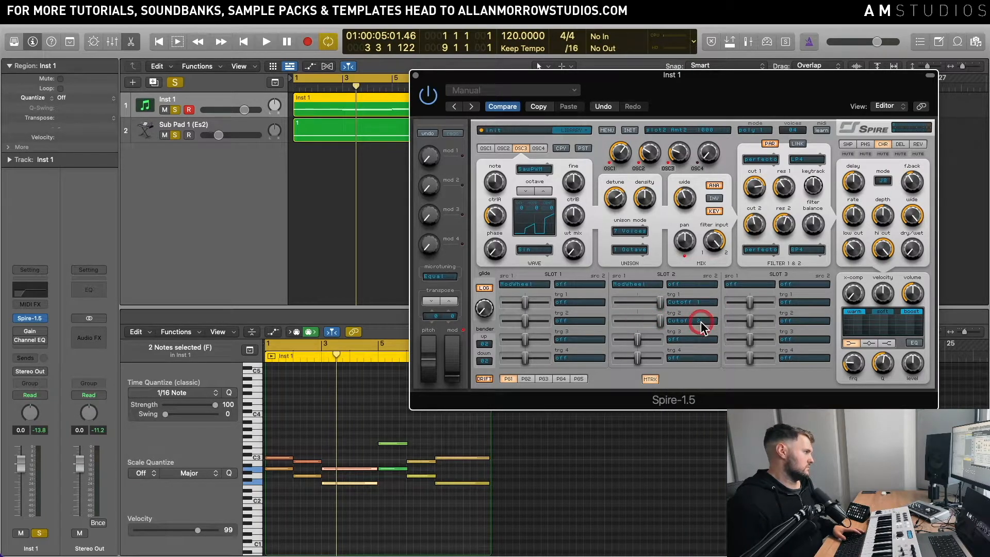
Step: Play back the pad while adjusting the filter cutoffs, and set oscillator 3's filter input to 734
key("space")
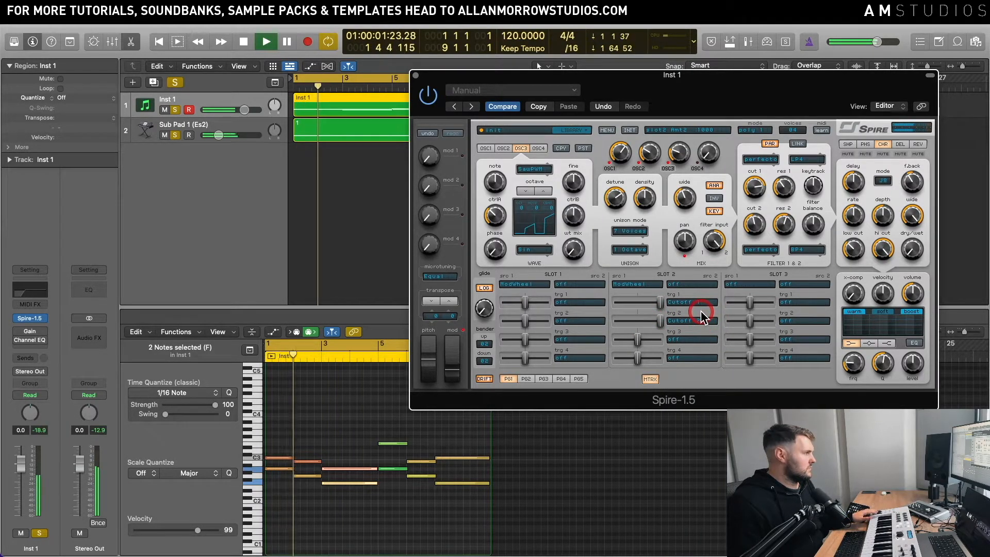
left_click(762, 236)
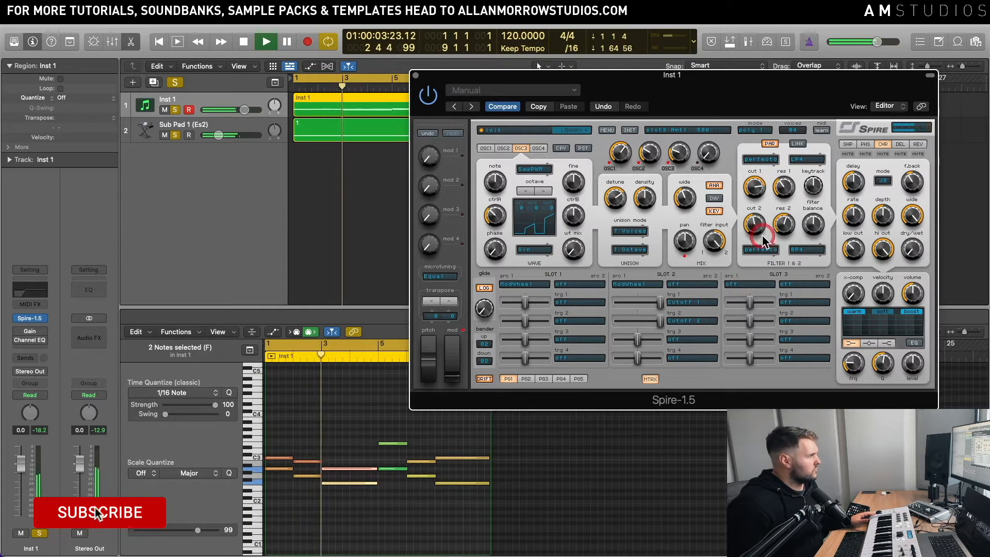
left_click(757, 213)
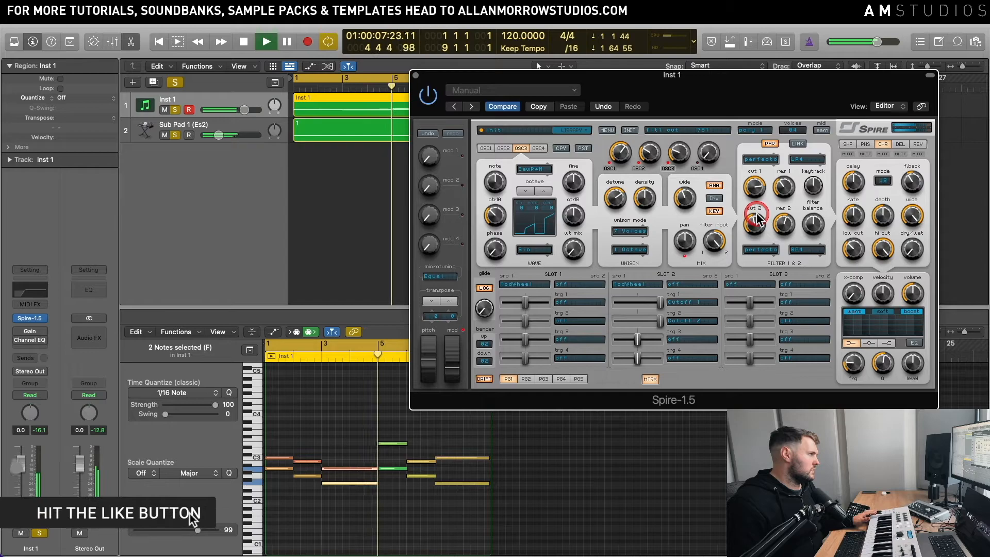
left_click(732, 236)
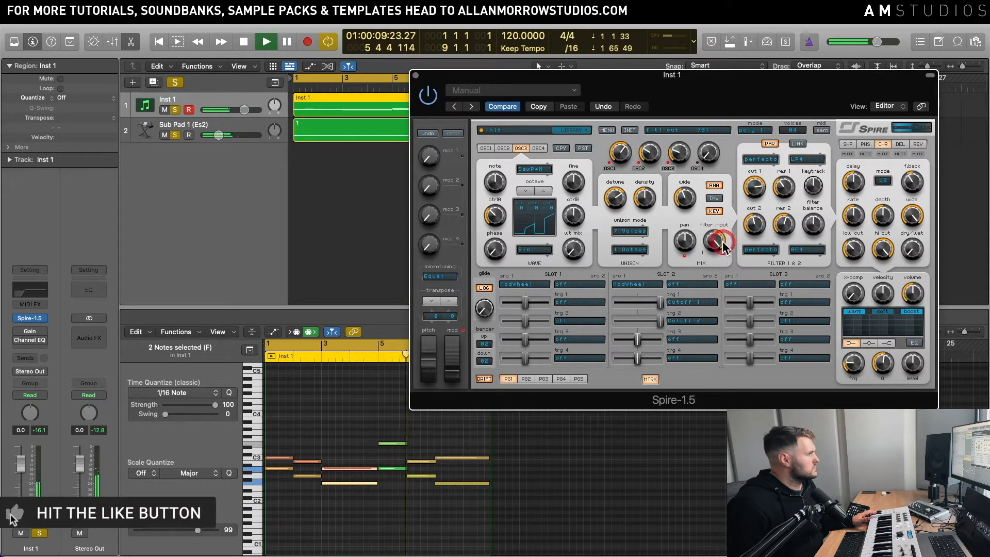
left_click_drag(724, 246, 715, 264)
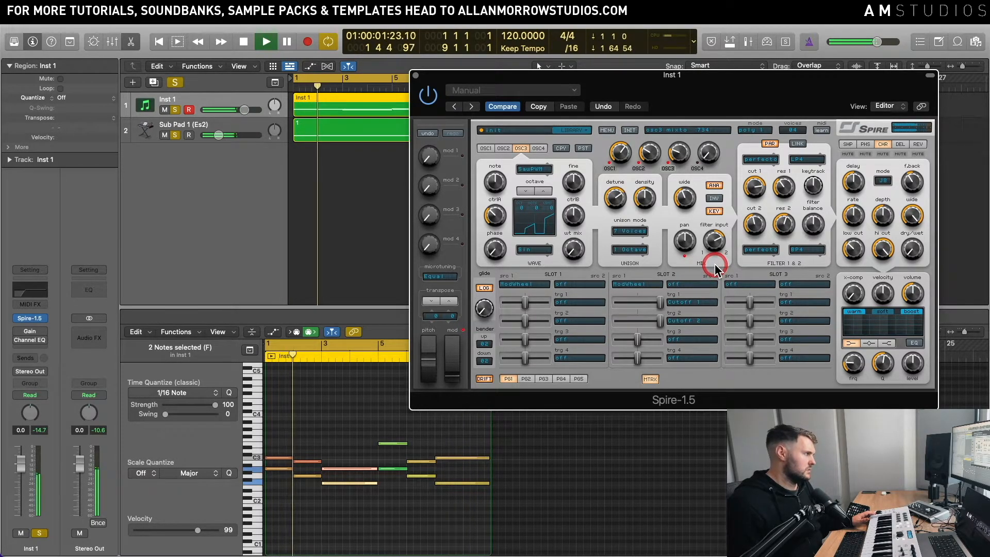
key("space")
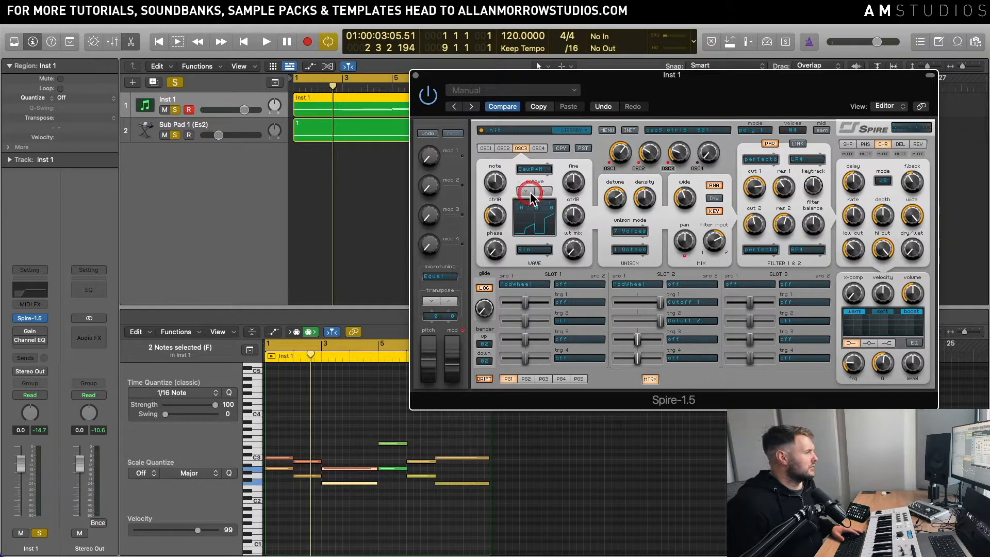
Step: Lower oscillator 3 to octave -1, checking it with oscillators 1 and 2 muted, and unmute both to hear the full pad
key("space")
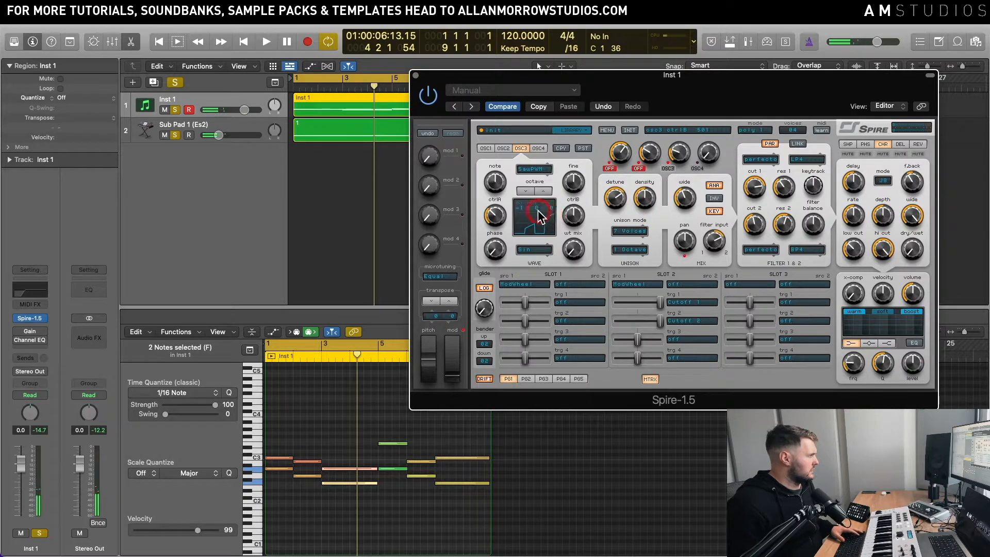
key("space")
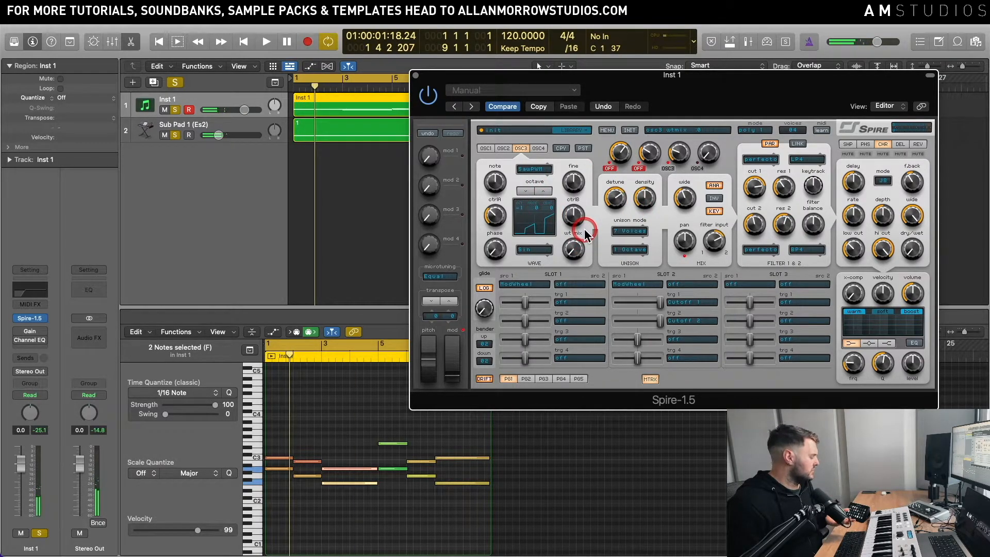
left_click(612, 168)
key("space")
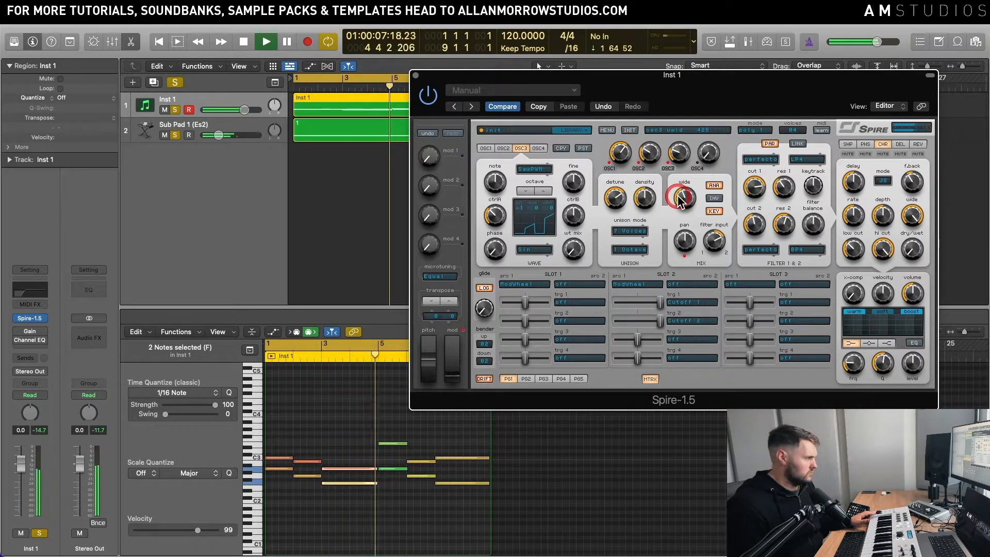
Step: Select the two chord notes starting at bar 5 in the piano roll and raise their velocity to 95
key("space")
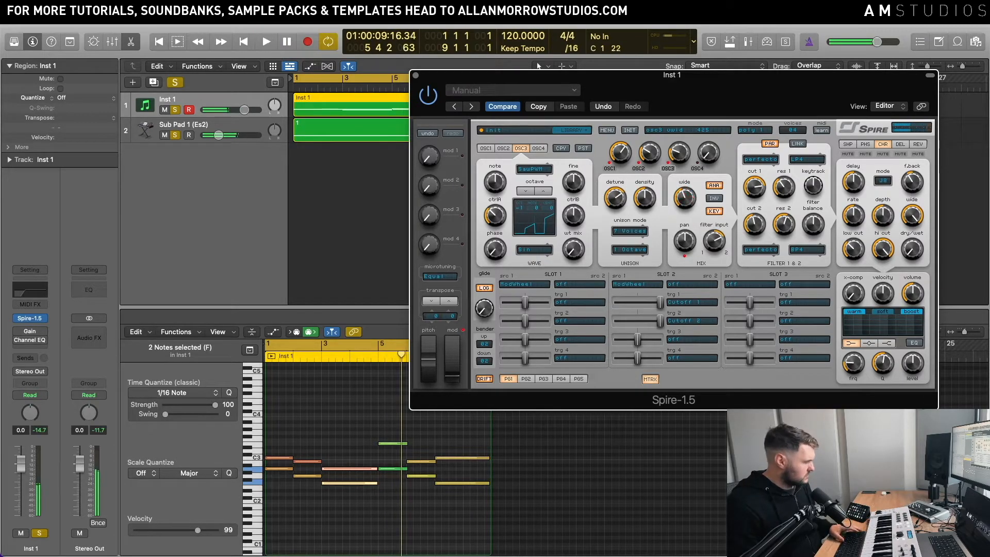
left_click_drag(400, 441, 425, 415)
key("space")
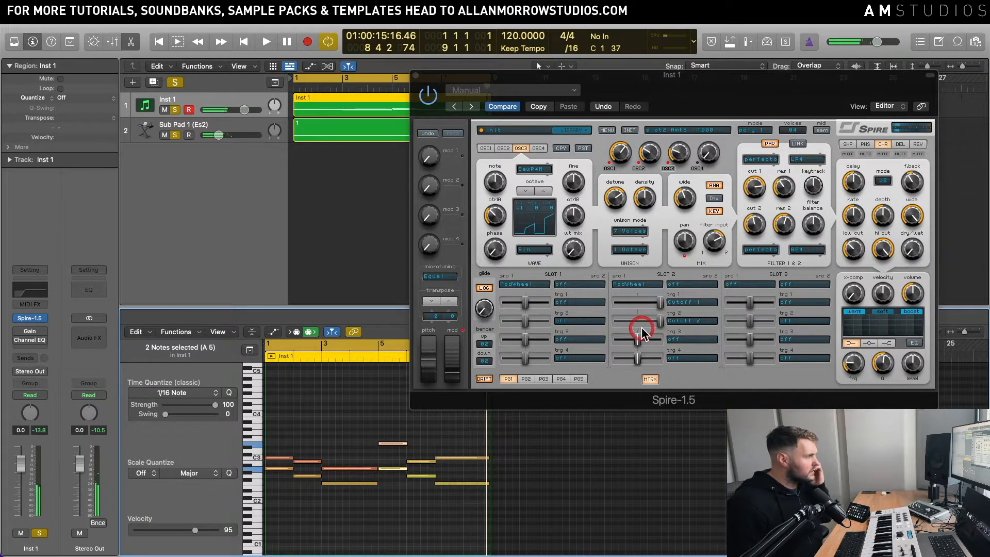
Step: Show the reverb settings and raise the reverb's dry/wet mix while auditioning the progression
left_click(918, 145)
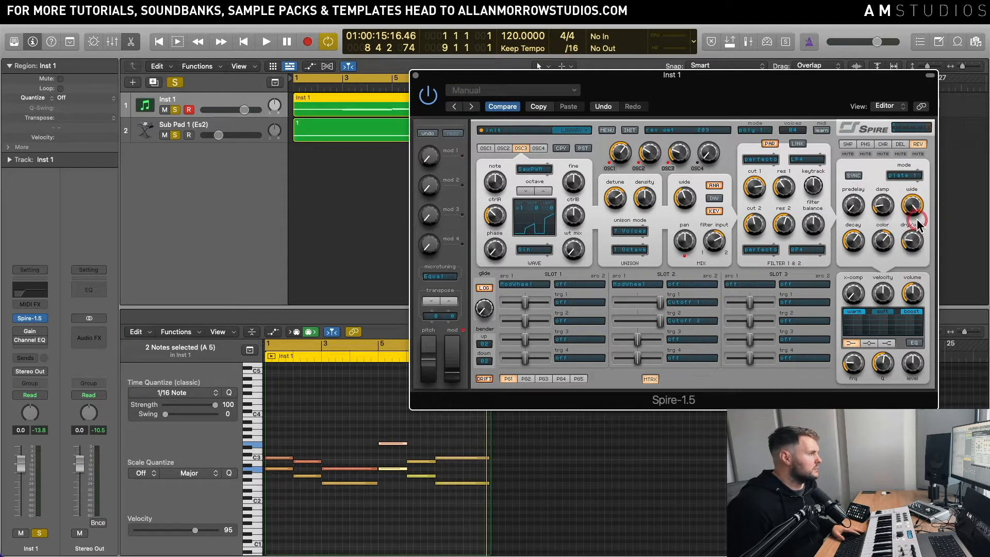
key("space")
left_click_drag(912, 246, 914, 242)
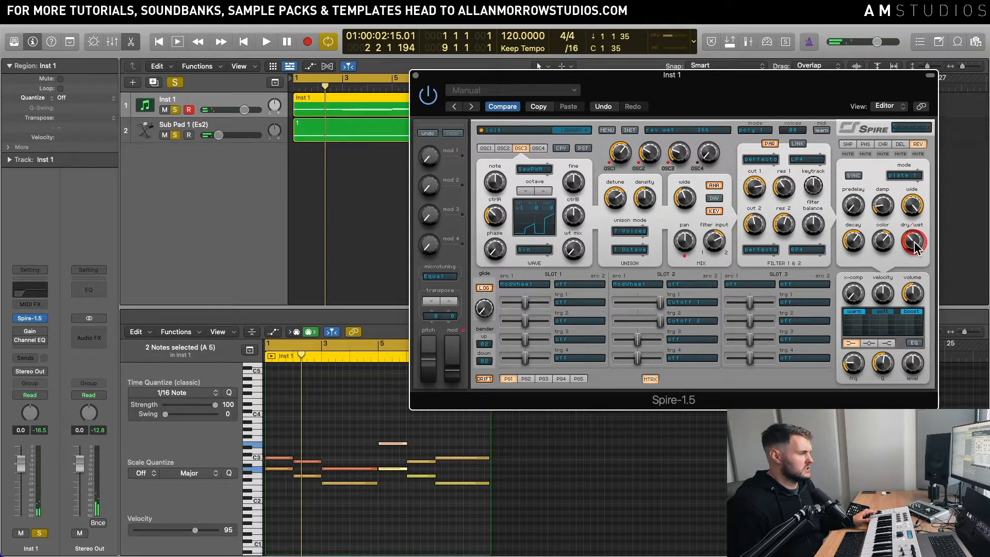
key("space")
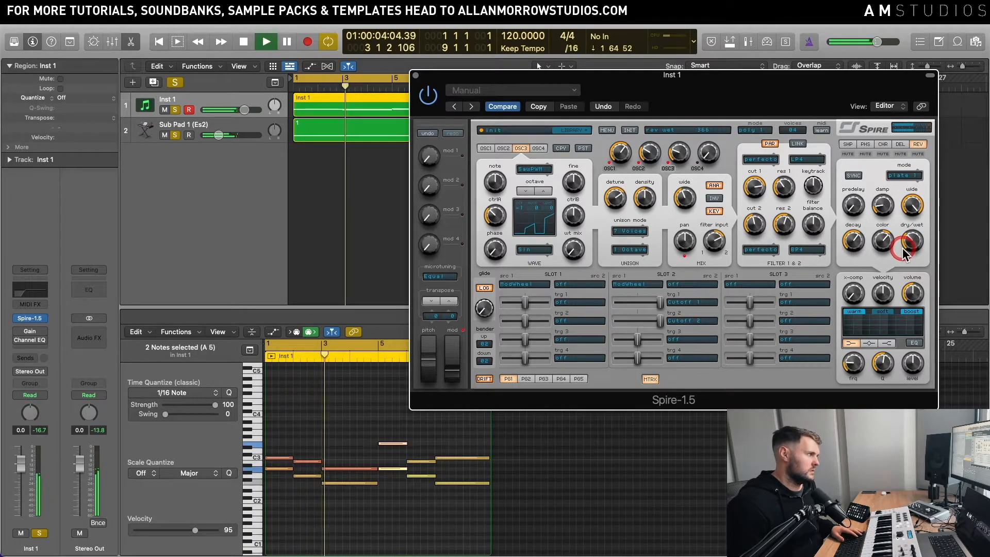
key("space")
Step: Adjust the chorus dry/wet mix during playback and rebalance the two filter cutoffs
left_click(882, 188)
left_click(884, 145)
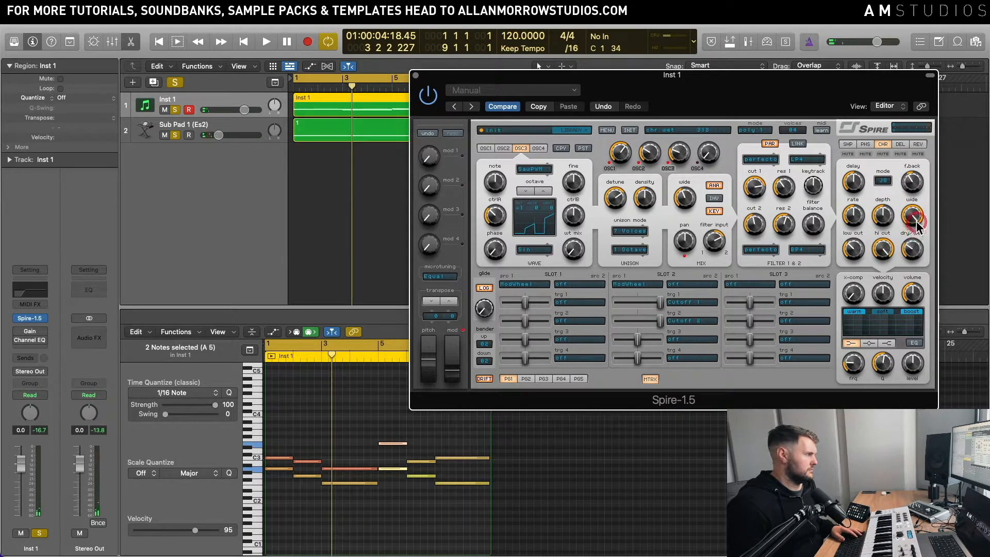
key("space")
left_click_drag(911, 247, 911, 254)
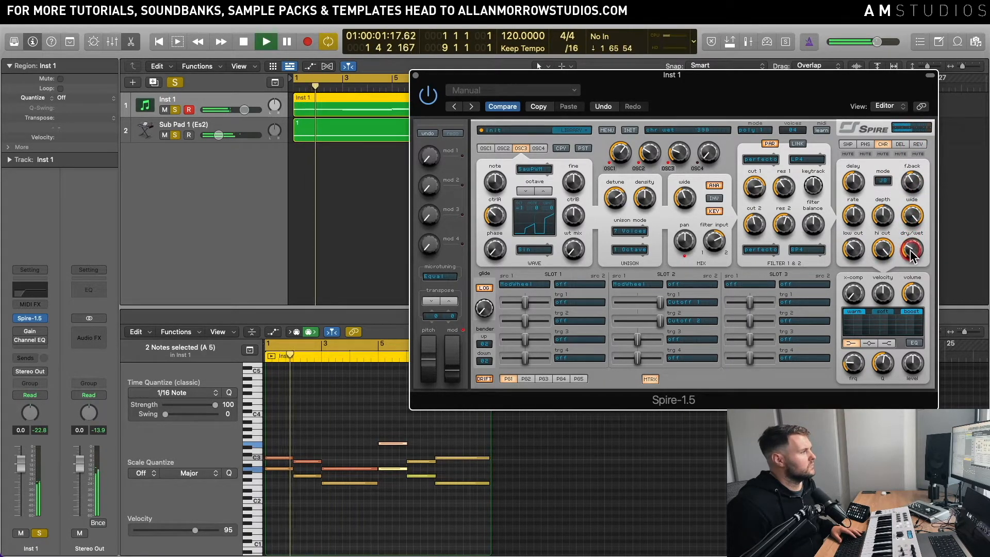
left_click(663, 344)
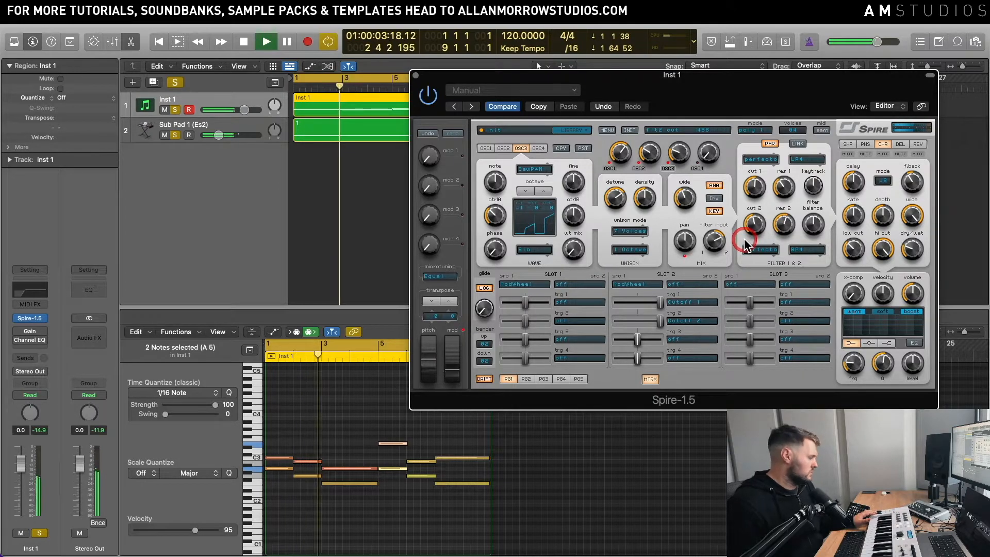
key("space")
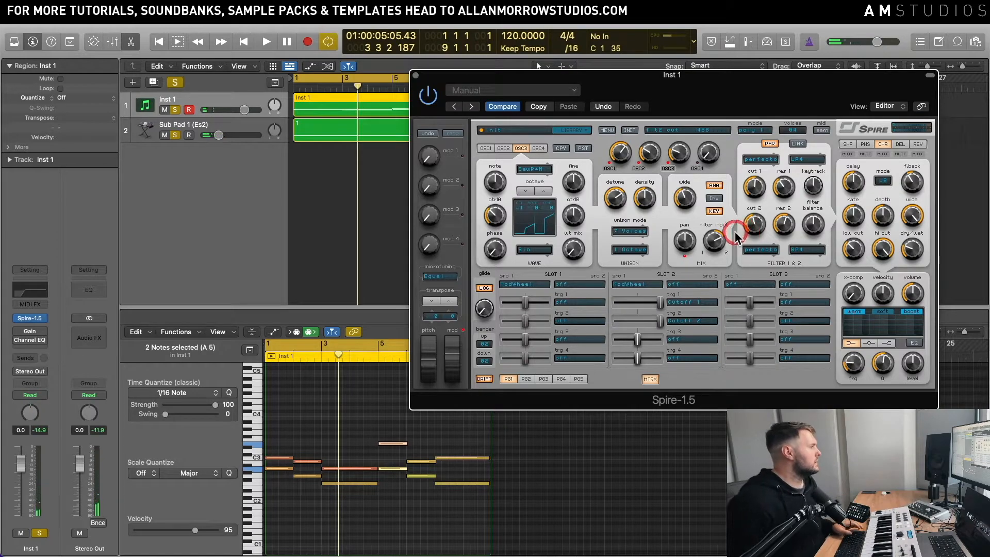
Step: Show oscillator 4's settings and audition it alone with oscillators 1, 2 and 3 muted
left_click(538, 149)
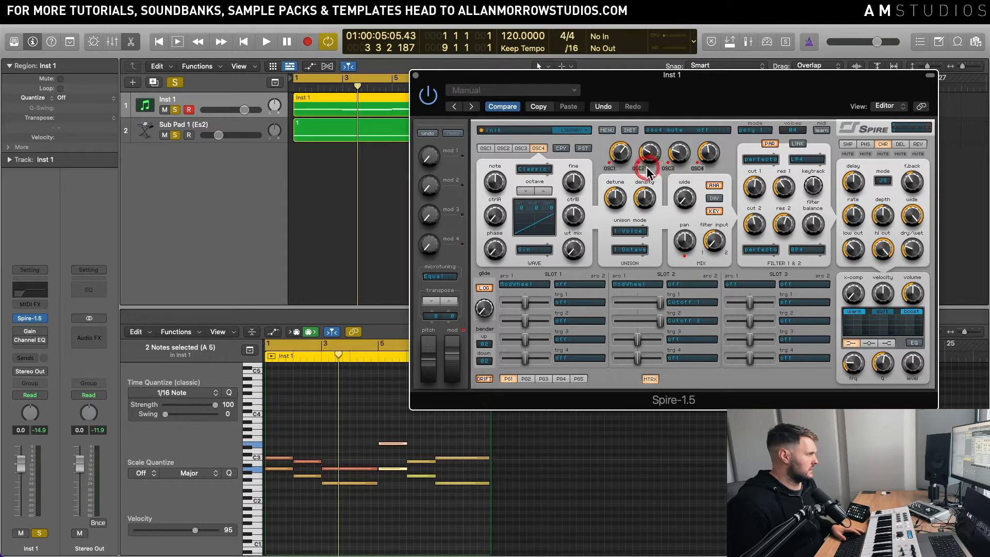
left_click(669, 168)
key("space")
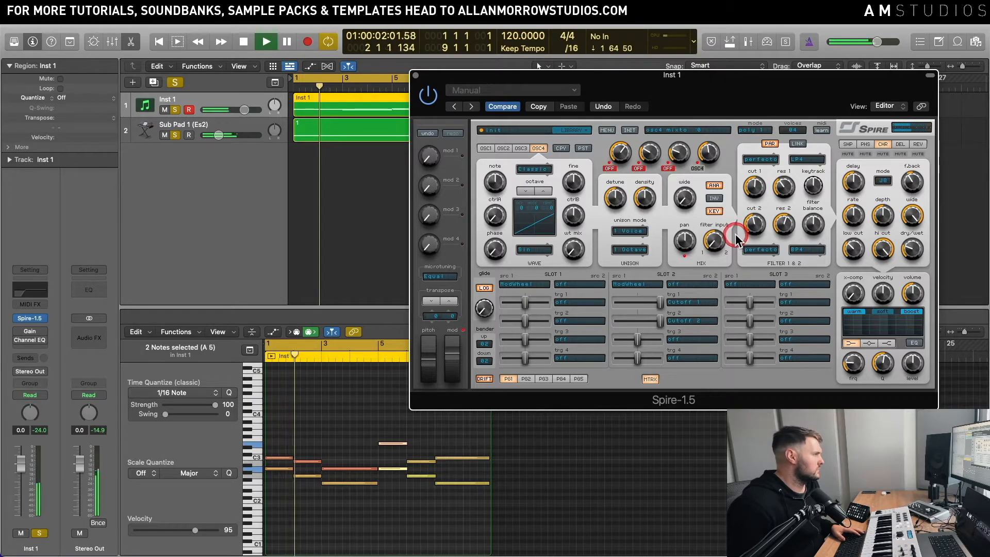
Step: Assign the Synth 1 wavetable to oscillator 4, set its WT mix to 1000 and lower it to octave -1
left_click(541, 253)
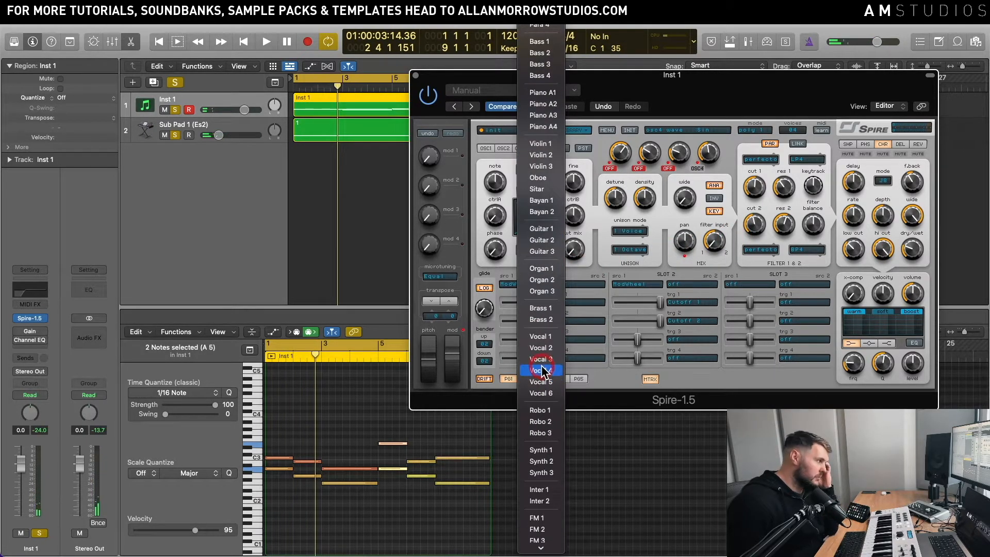
scroll(541, 365, "down", 2)
left_click(547, 427)
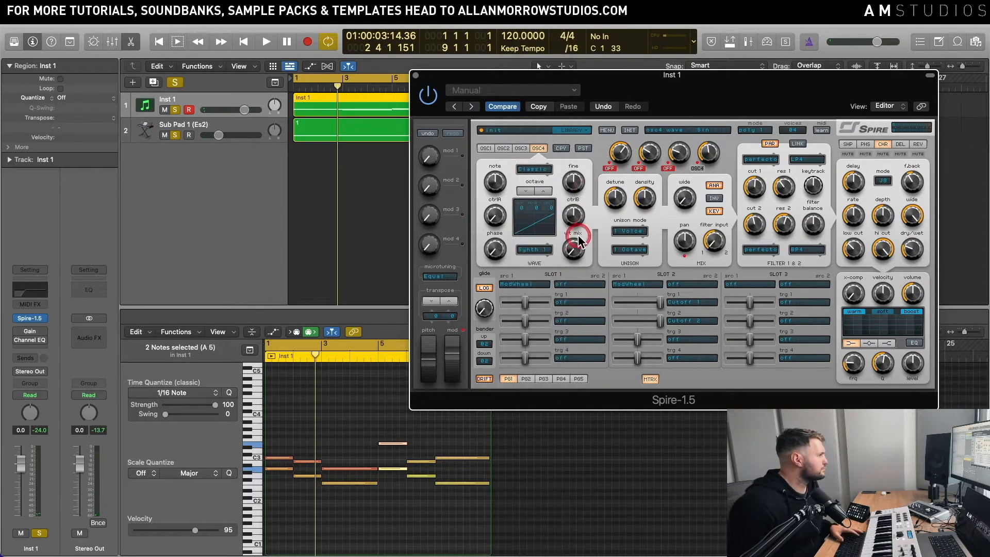
key("space")
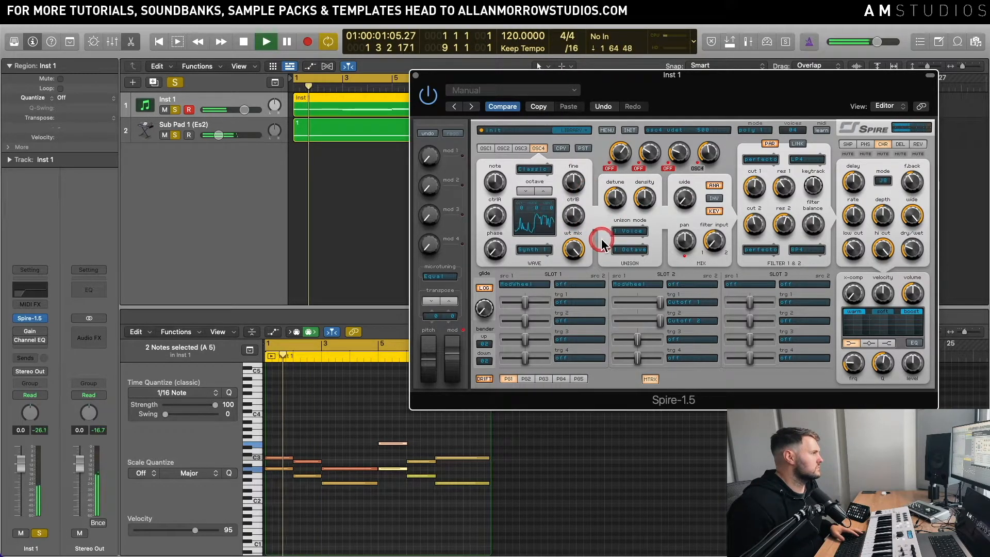
mouse_move(570, 215)
left_mouse_down()
mouse_move(581, 210)
mouse_move(553, 219)
mouse_move(577, 227)
left_mouse_up()
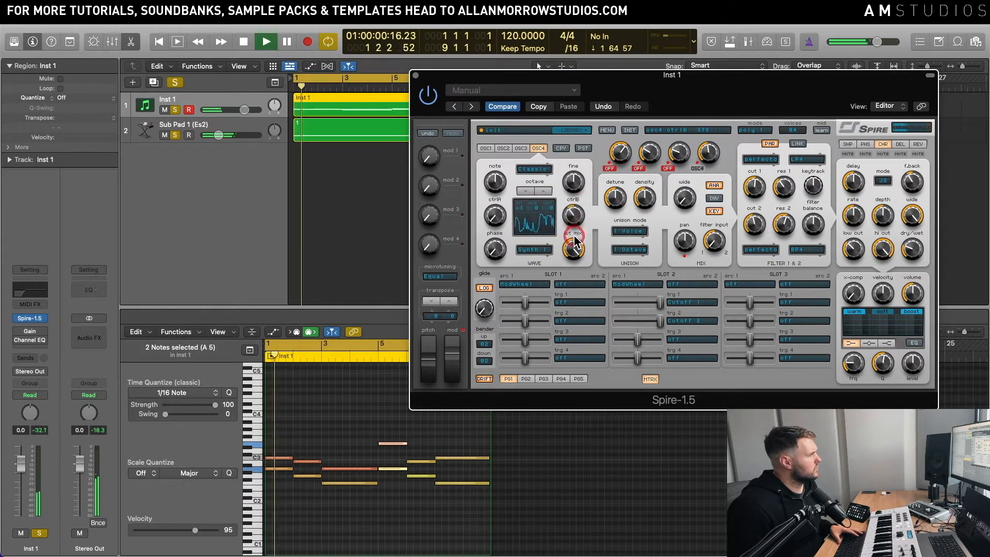
Step: Try the AMSync mode on oscillator 4 with different control B amounts
left_click(539, 170)
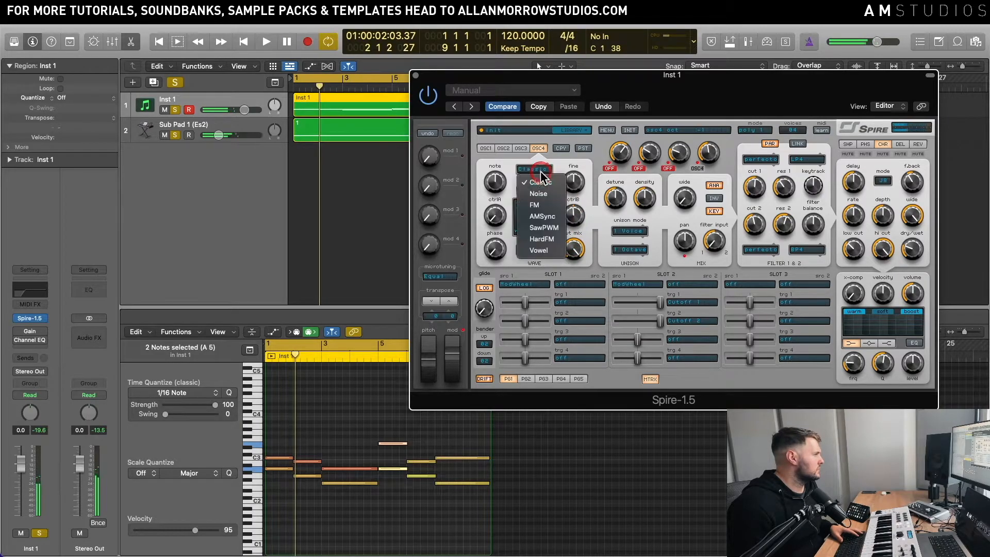
left_click(541, 216)
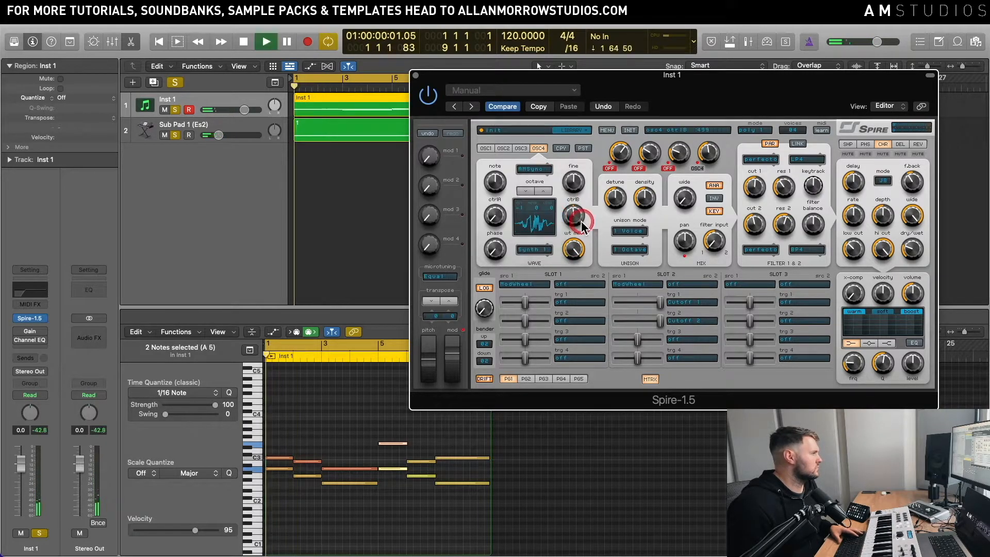
left_click_drag(580, 221, 580, 212)
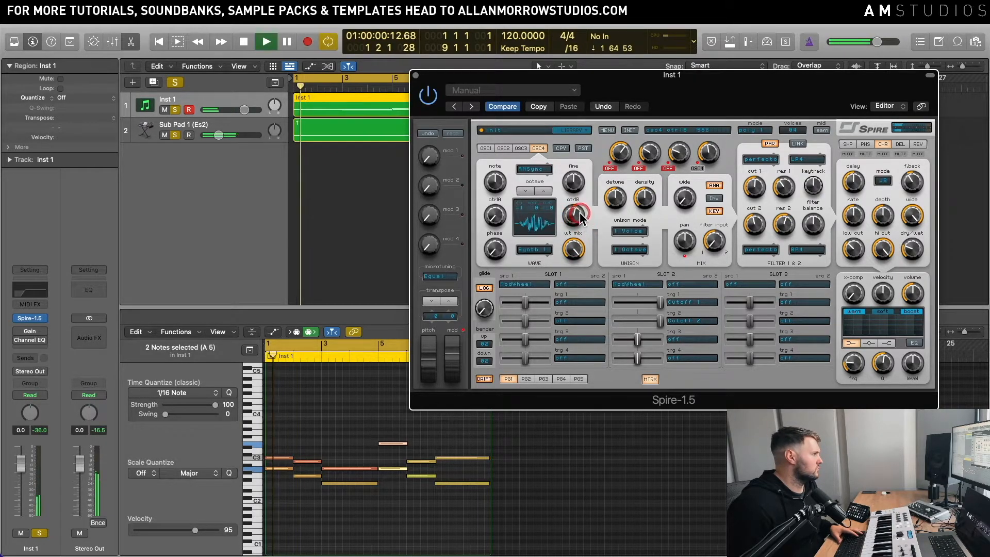
Step: Switch oscillator 4 to FM mode, adjust its control B and lower it to octave -2
left_click(535, 169)
left_click(542, 205)
left_click_drag(578, 219, 581, 211)
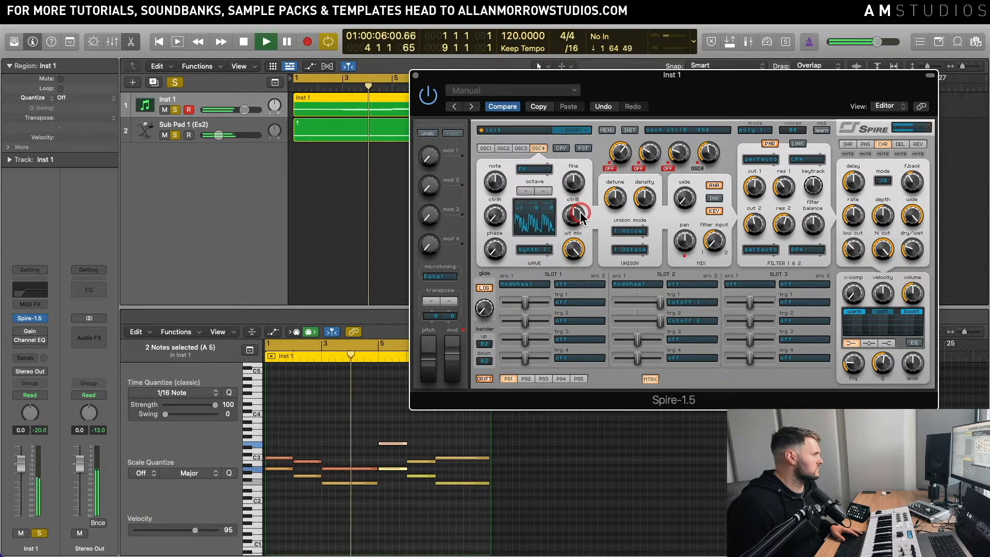
left_click(528, 192)
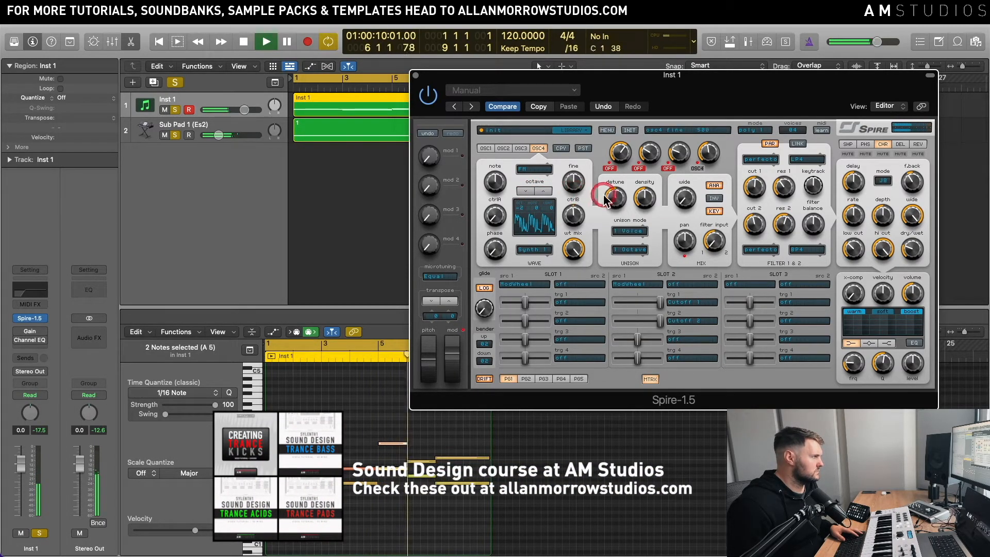
Step: Set oscillator 4's unison to 7 voices and reduce its WT mix
left_click(630, 231)
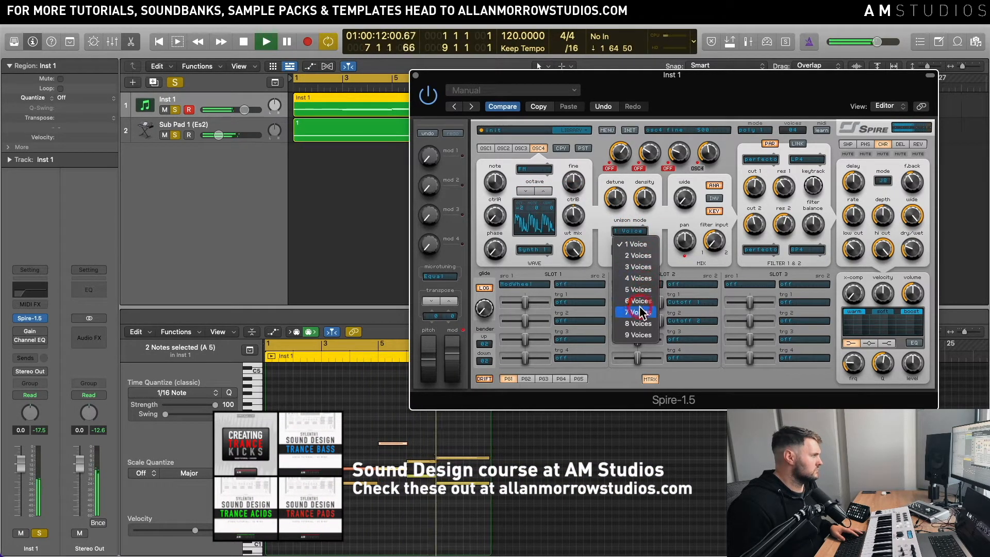
left_click(582, 251)
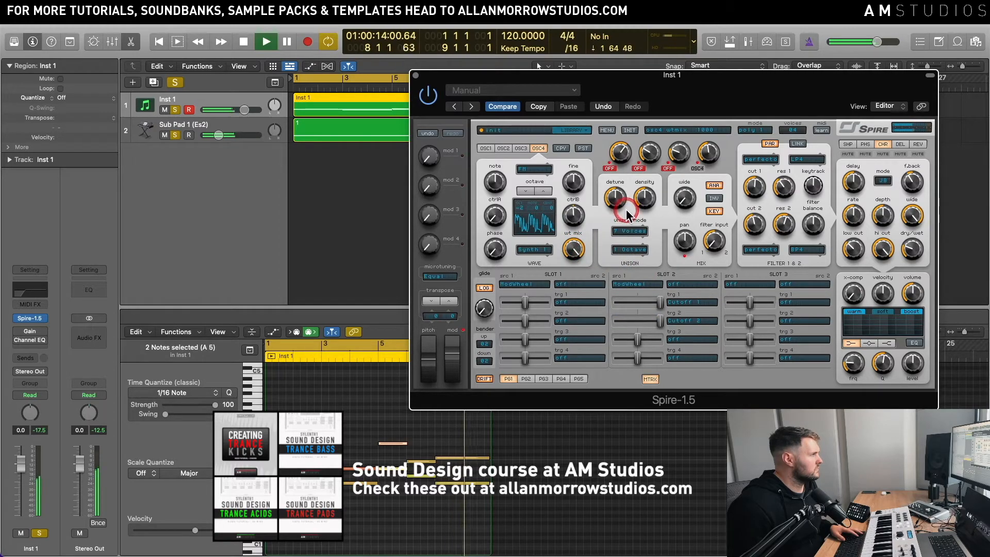
left_click_drag(572, 250, 569, 273)
Step: Raise oscillator 4's control A, unmute oscillators 1, 2 and 3, and play back the full pad
left_click(574, 217)
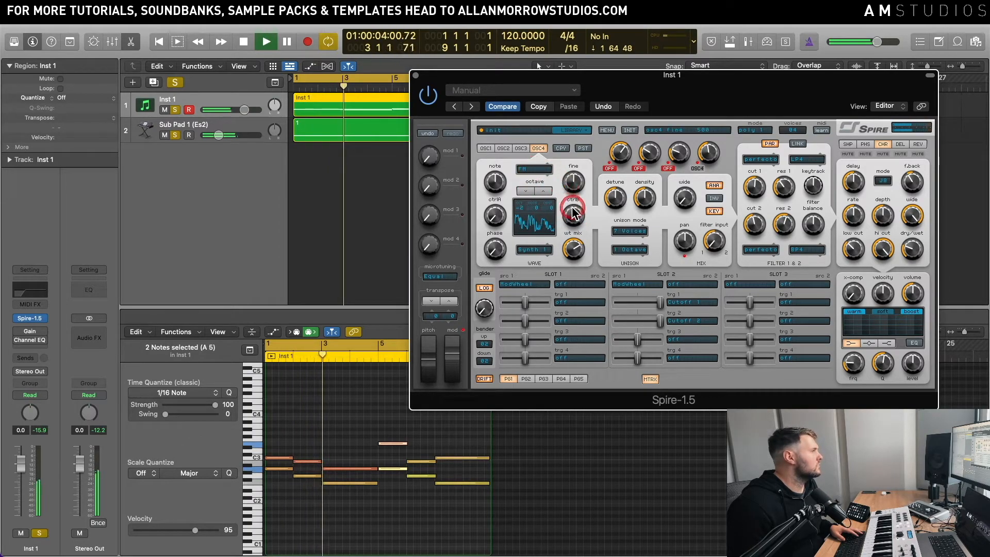
left_click(583, 186)
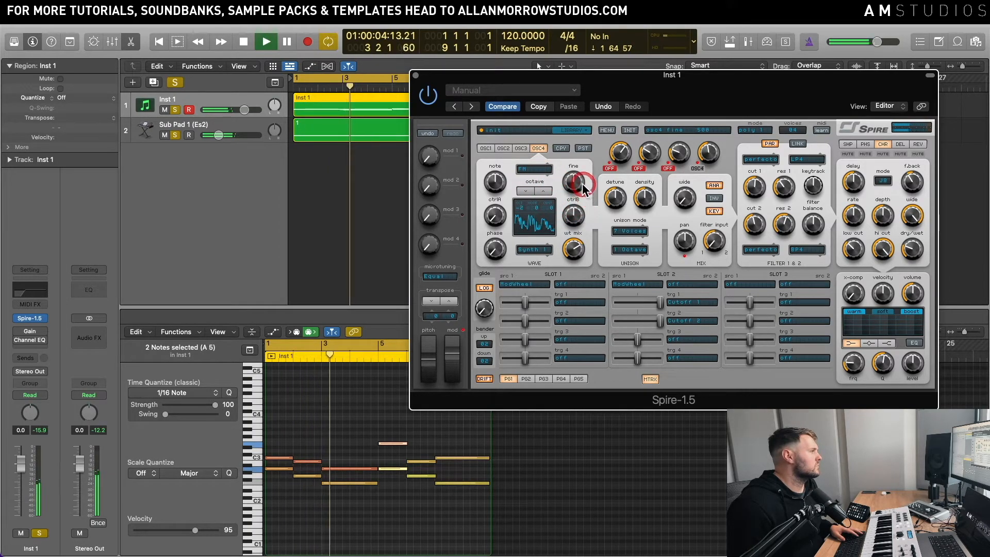
left_click(496, 198)
left_click_drag(497, 197, 588, 226)
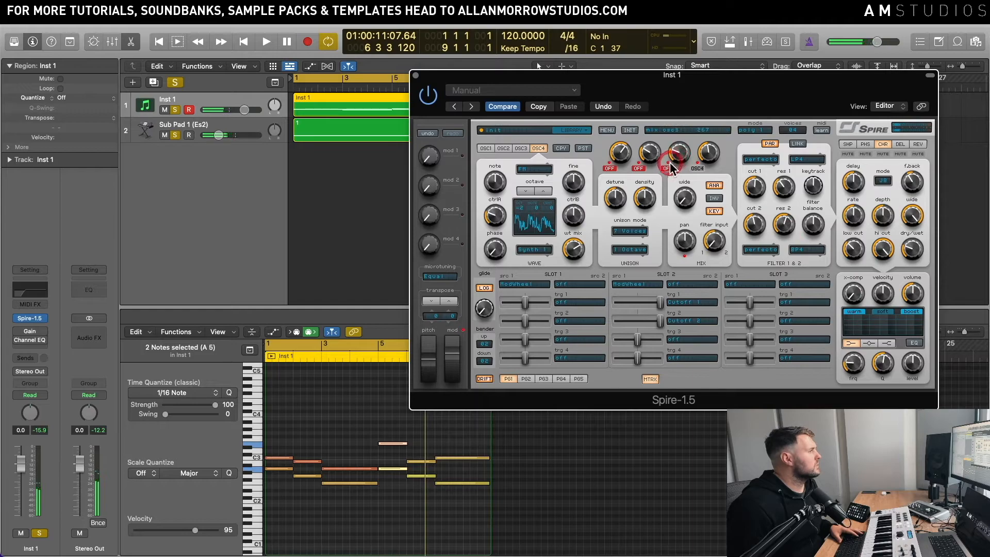
key("space")
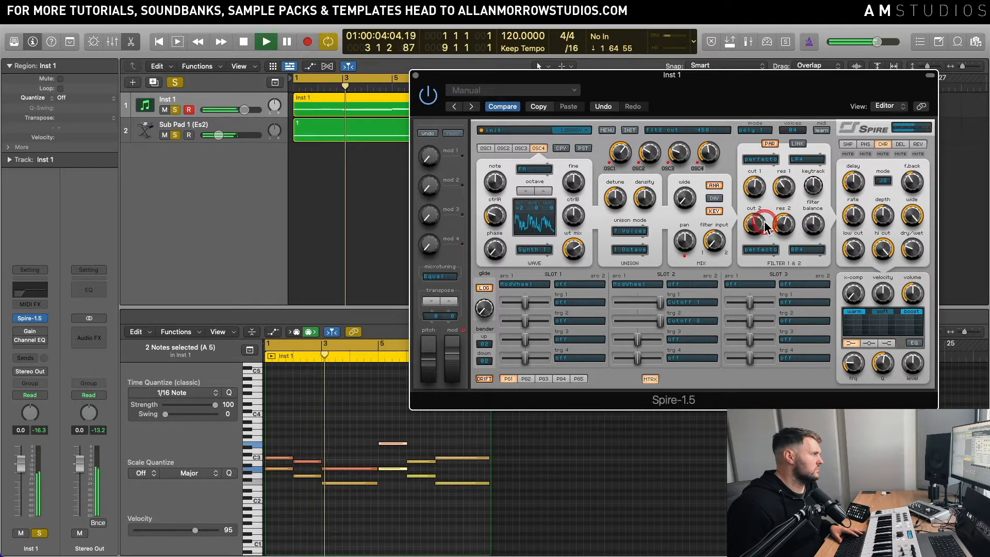
Step: Mute oscillators 1, 2 and 3 and switch oscillator 4 to Vowel mode
key("space")
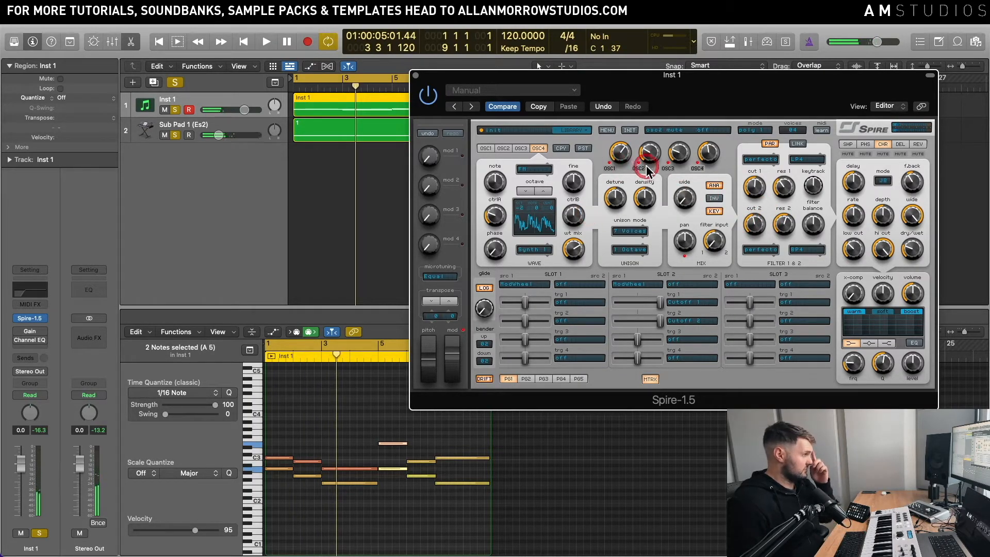
left_click(606, 169)
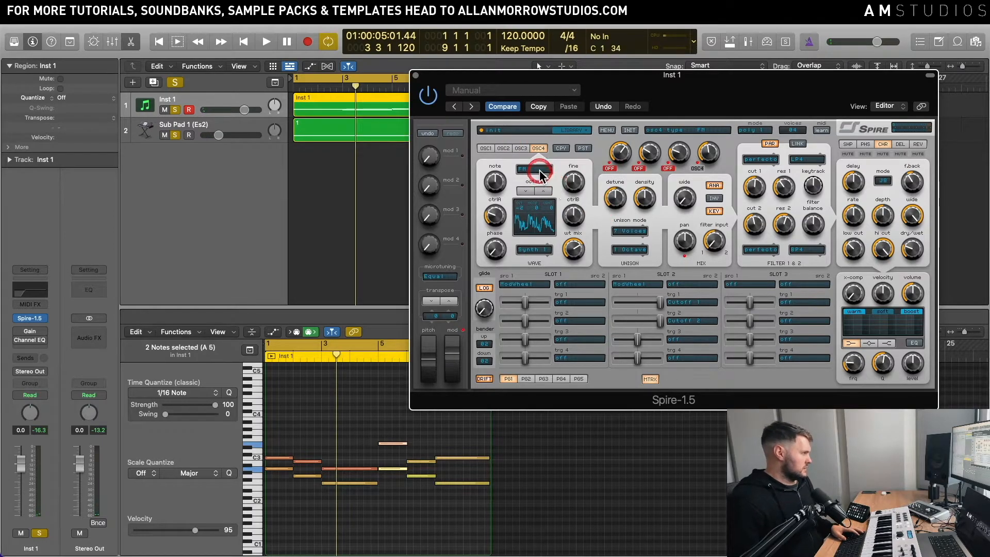
left_click_drag(540, 172, 553, 201)
left_click_drag(555, 253, 556, 253)
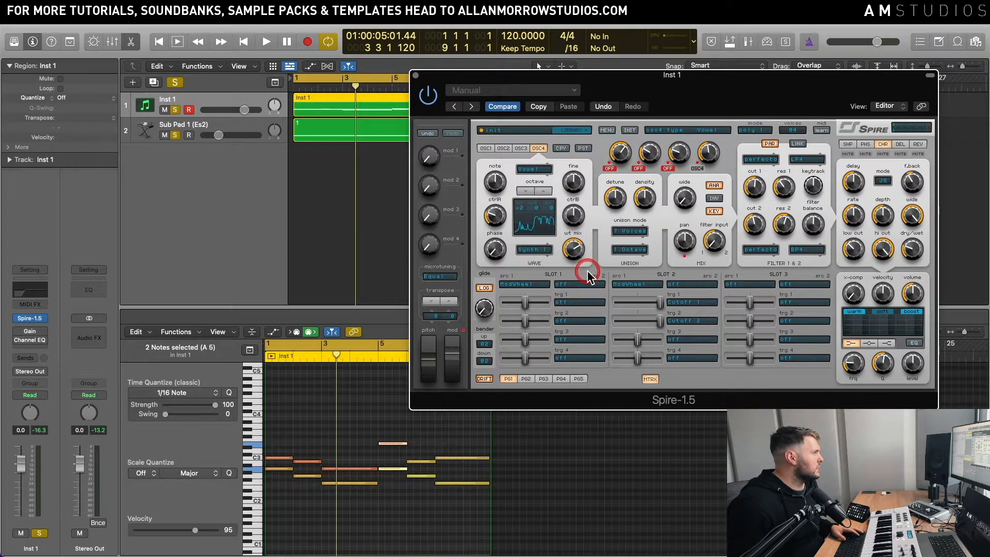
Step: Play back oscillator 4 on its own and set its WT mix to about 667
key("space")
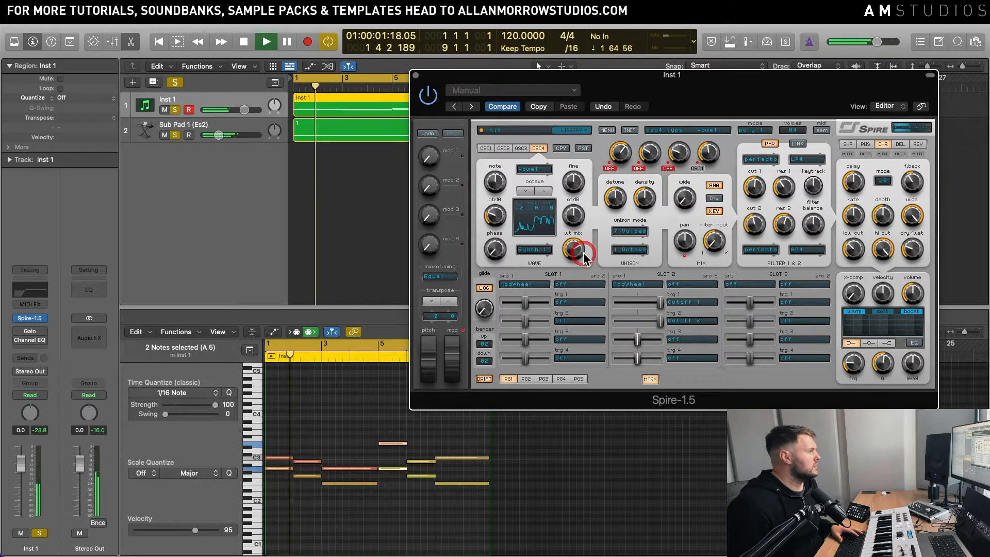
key("space")
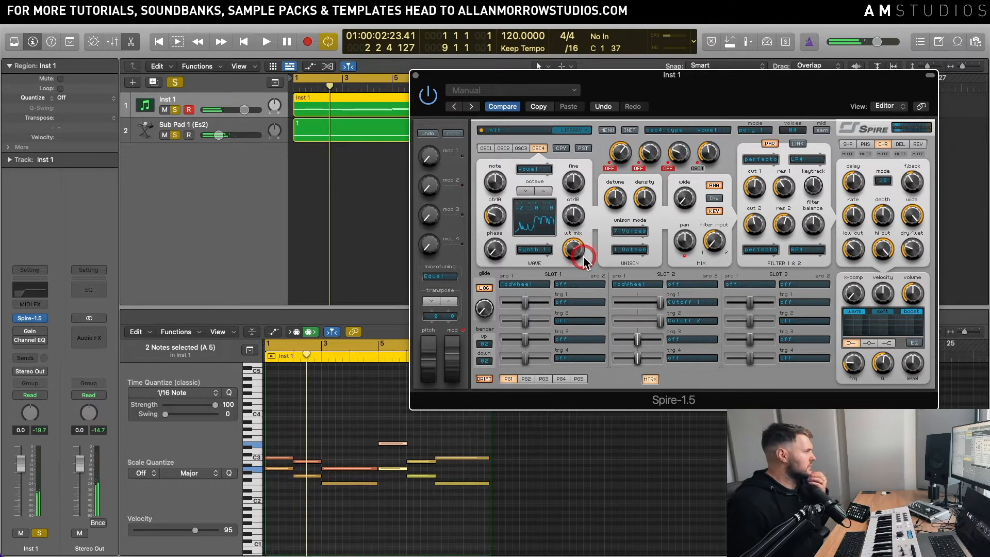
mouse_move(583, 256)
left_mouse_down()
mouse_move(568, 317)
mouse_move(583, 265)
left_mouse_up()
key("space")
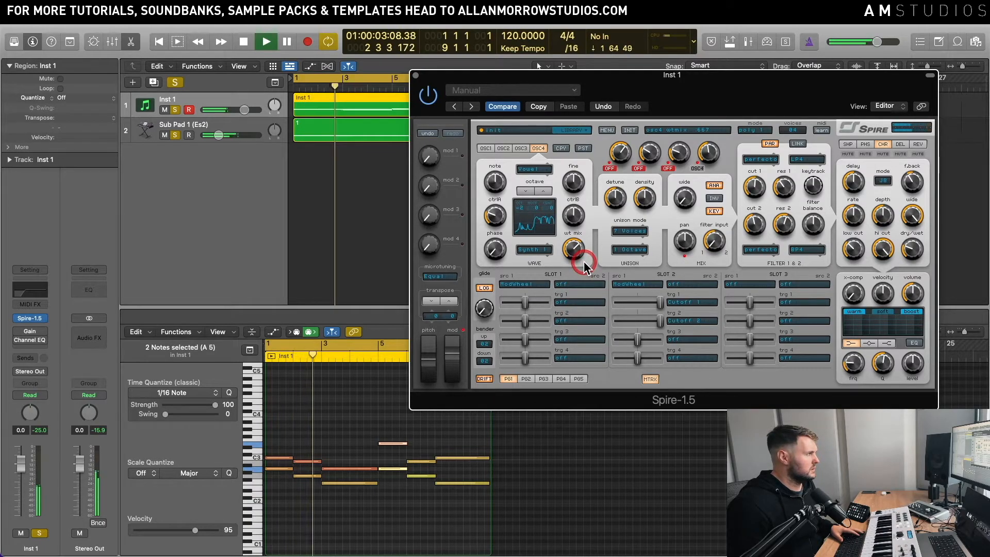
Step: Raise oscillator 4 to octave -1 and set its wide amount to about 597 during playback
left_click(546, 191)
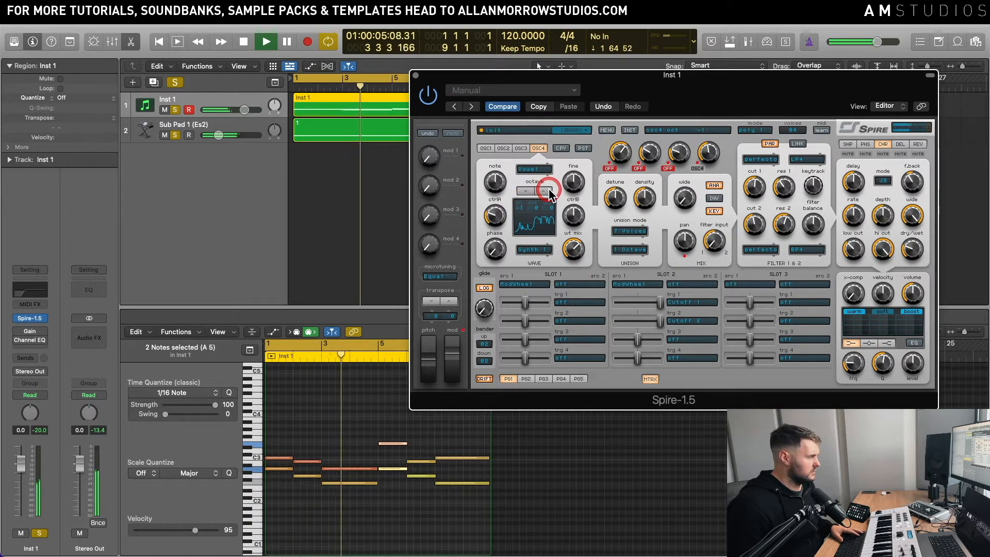
left_click(629, 230)
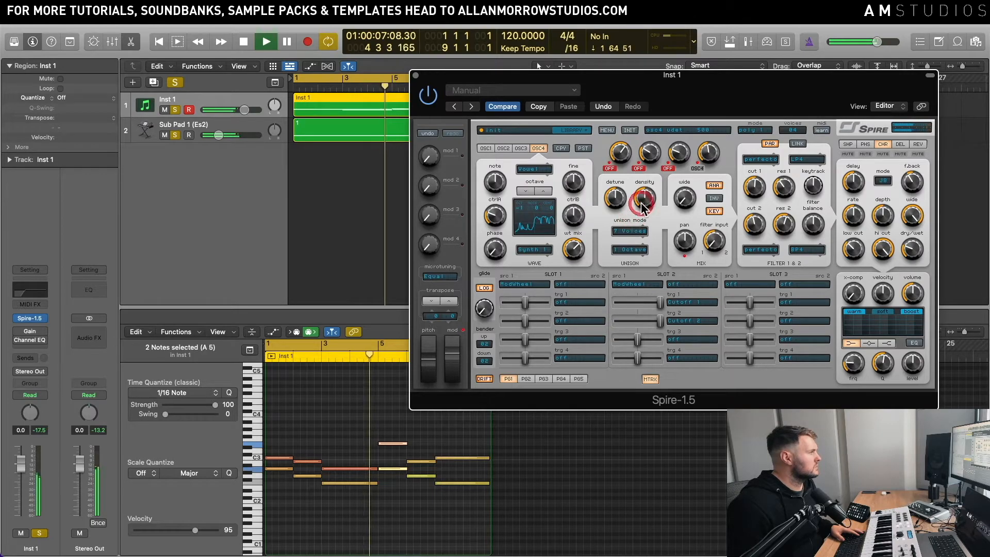
left_click(685, 198)
left_click(696, 157)
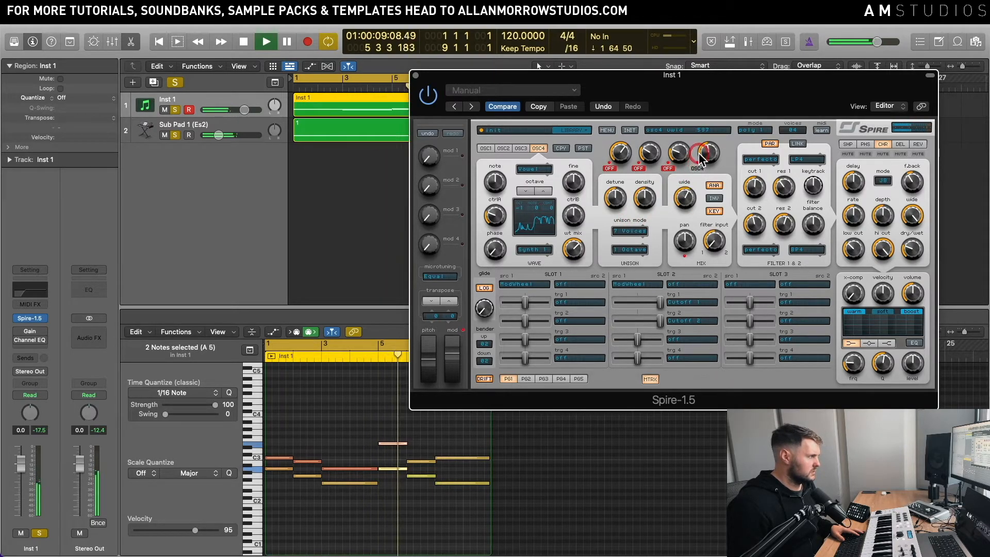
key("space")
Step: Try different control A amounts on oscillator 4 and route its filter input fully to filter 2
left_click(496, 213)
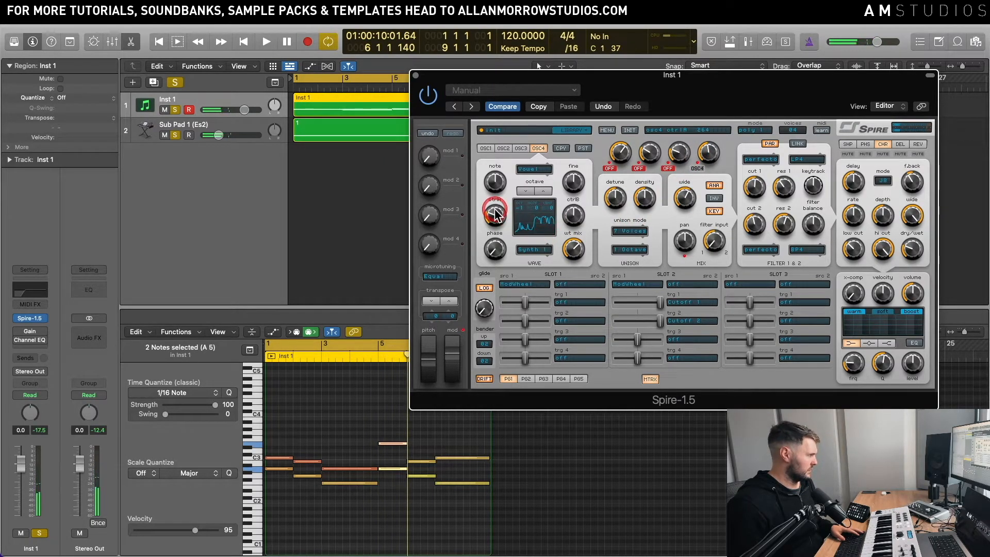
key("space")
left_click_drag(512, 199, 503, 238)
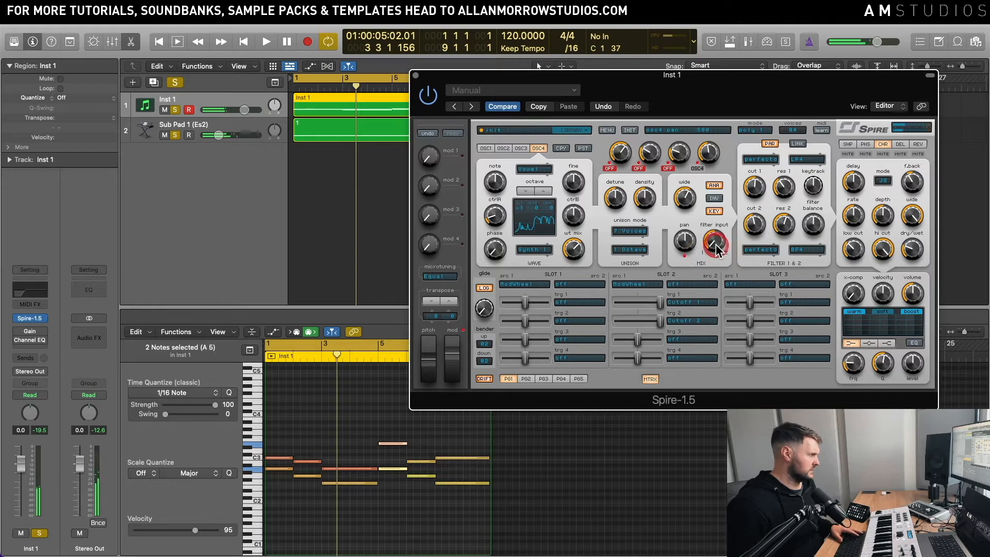
key("space")
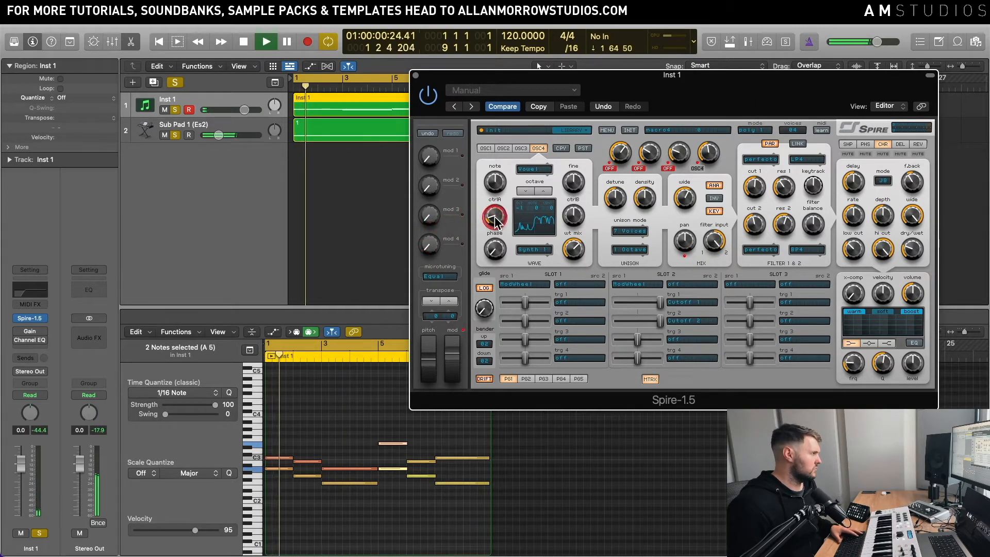
Step: Raise oscillator 4's control A to about 641 and set the filter 2 cutoff to about 555
left_click_drag(496, 218, 499, 211)
left_click_drag(754, 222, 767, 191)
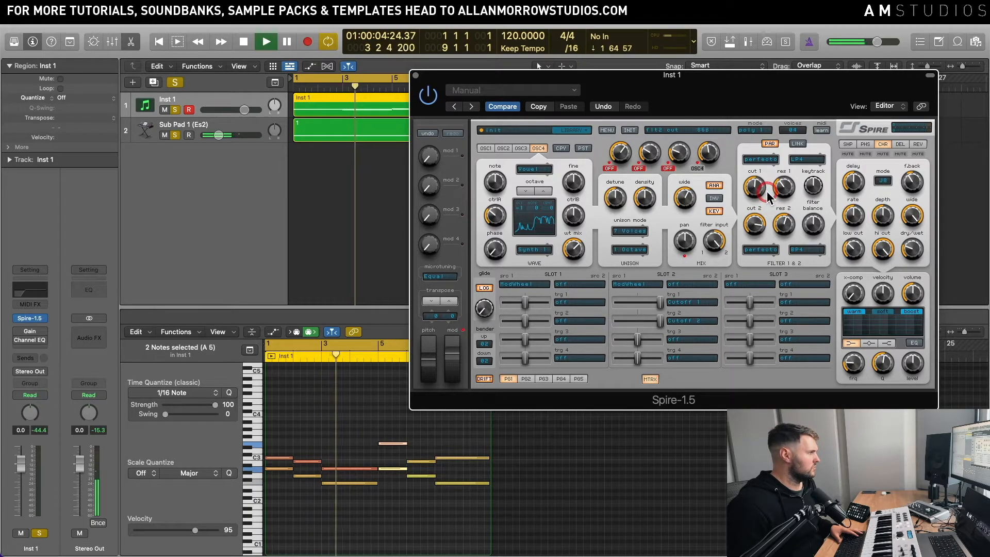
left_click_drag(496, 211, 505, 194)
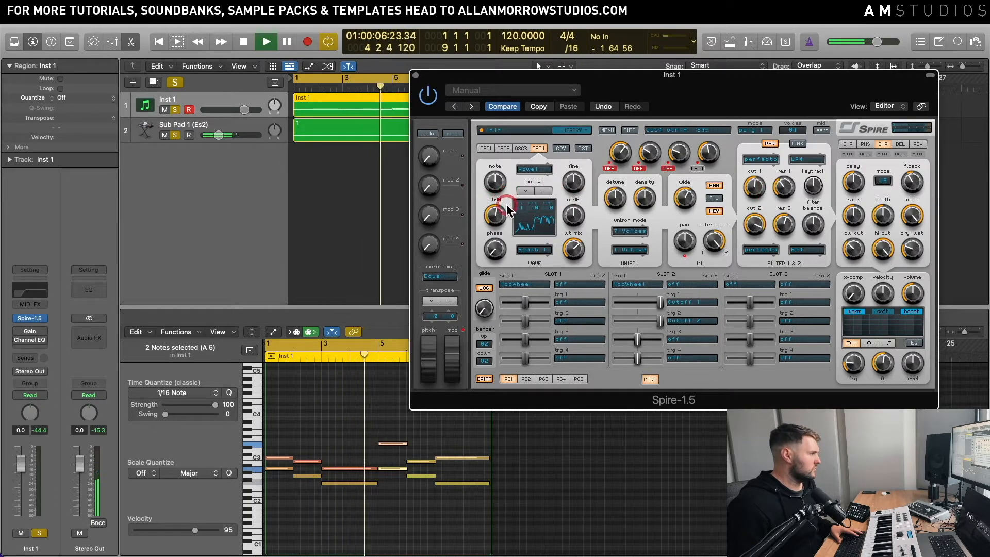
left_click_drag(756, 232, 740, 274)
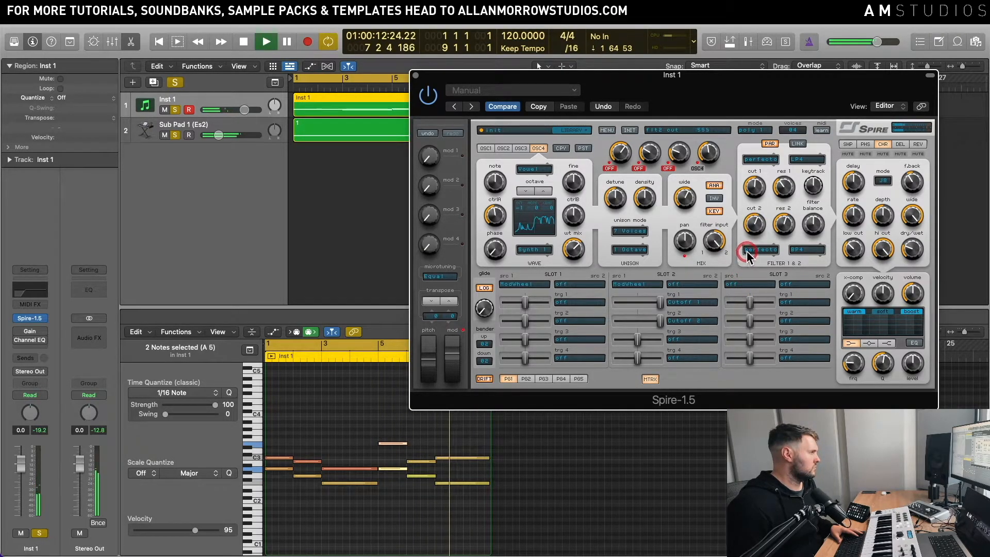
Step: Raise oscillator 4 to octave 0 and set its filter input balance to about 702
key("space")
left_click(495, 214)
left_click(541, 193)
key("space")
left_click_drag(753, 223, 717, 272)
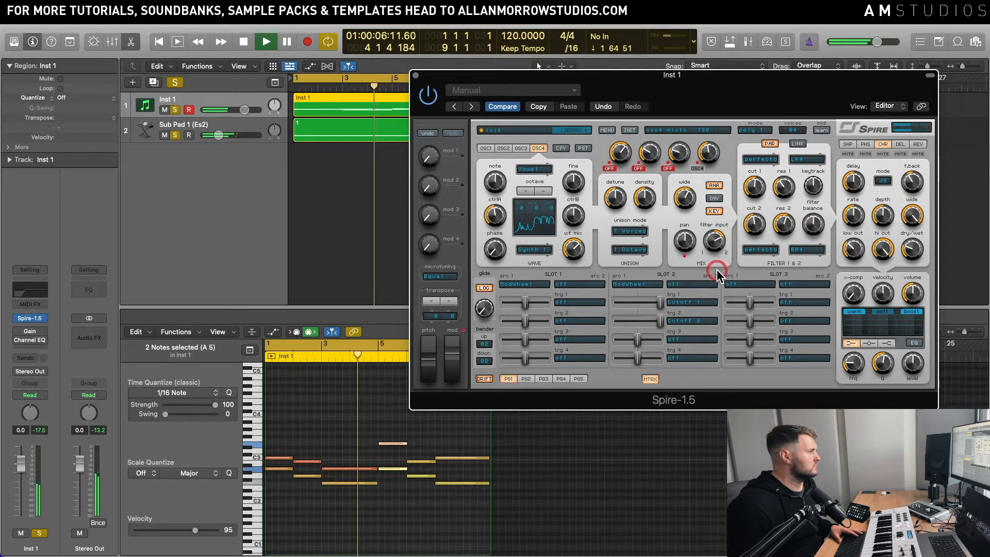
key("space")
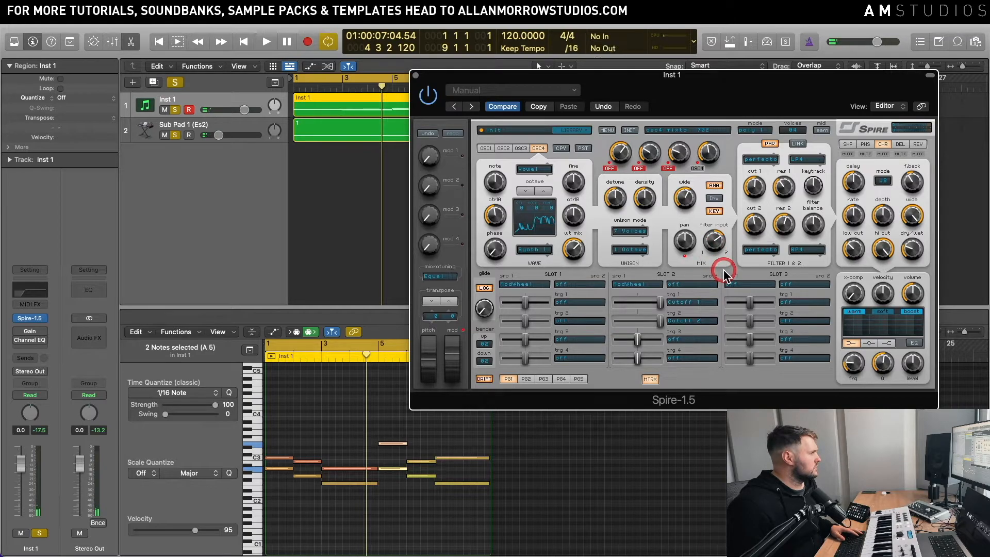
Step: Audition oscillator 4 alone, then unmute oscillators 1, 2 and 3 and play back the full pad
key("space")
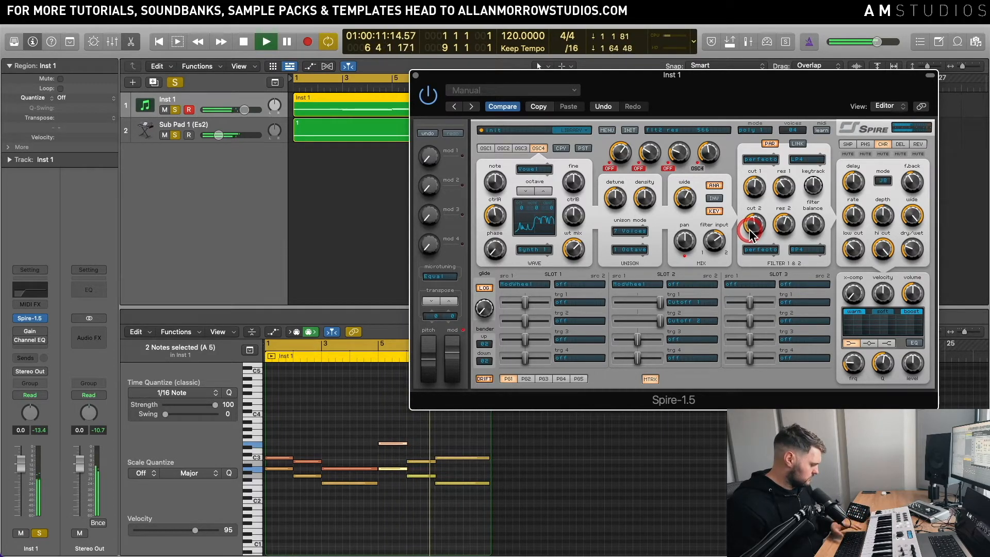
key("space")
left_click(769, 144)
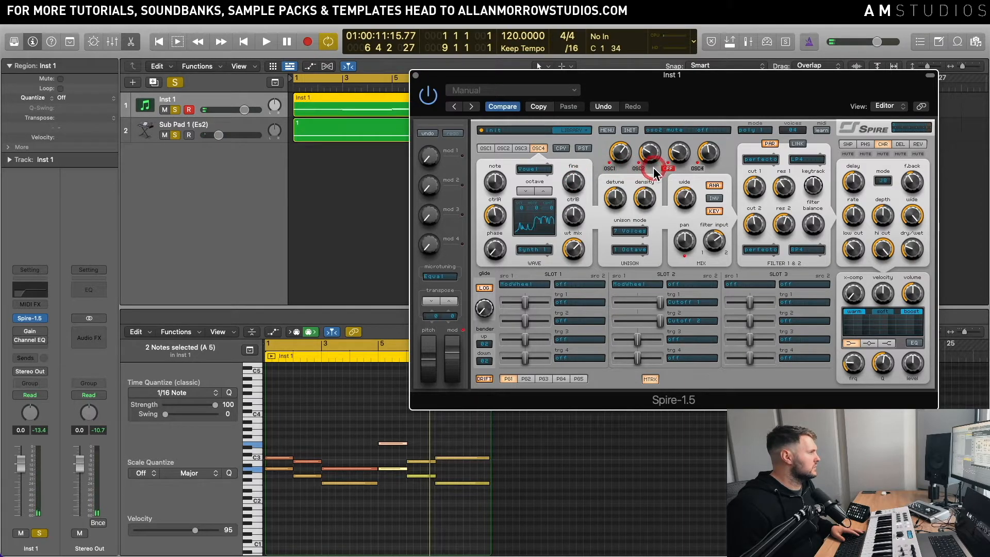
left_click(667, 168)
key("space")
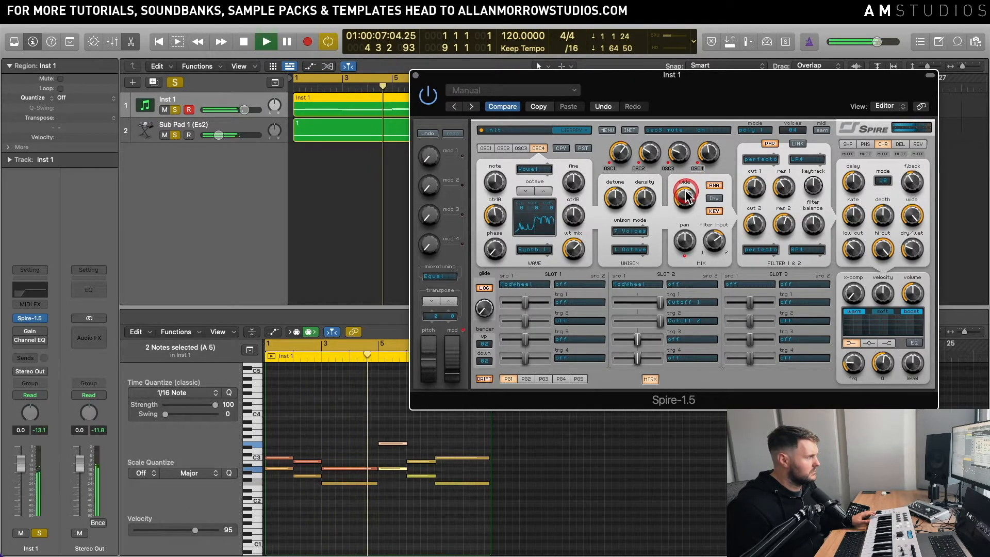
Step: Try inverting oscillator 4's phase, then lower its mixer level to about 248 and audition the full pad
left_click(721, 204)
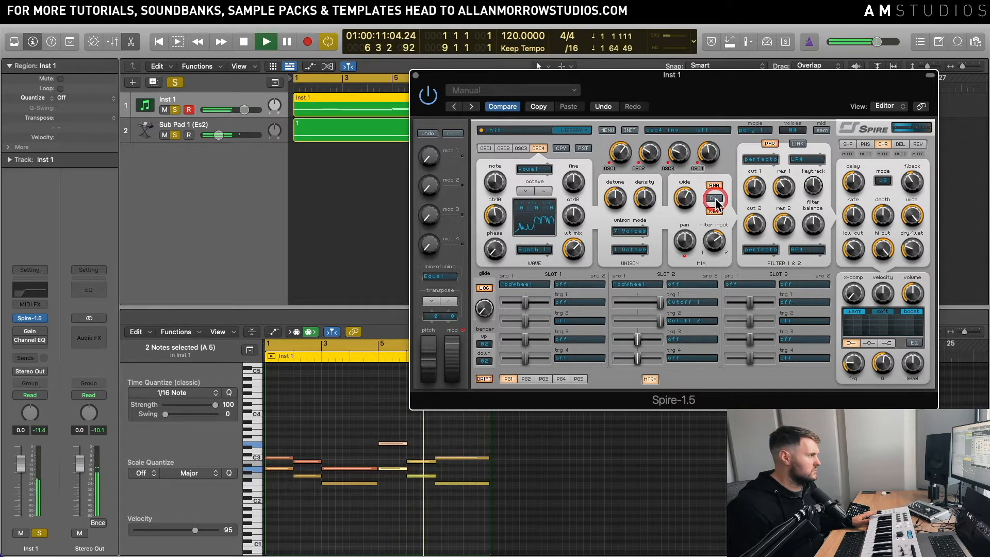
left_click(701, 164)
key("space")
left_click(711, 154)
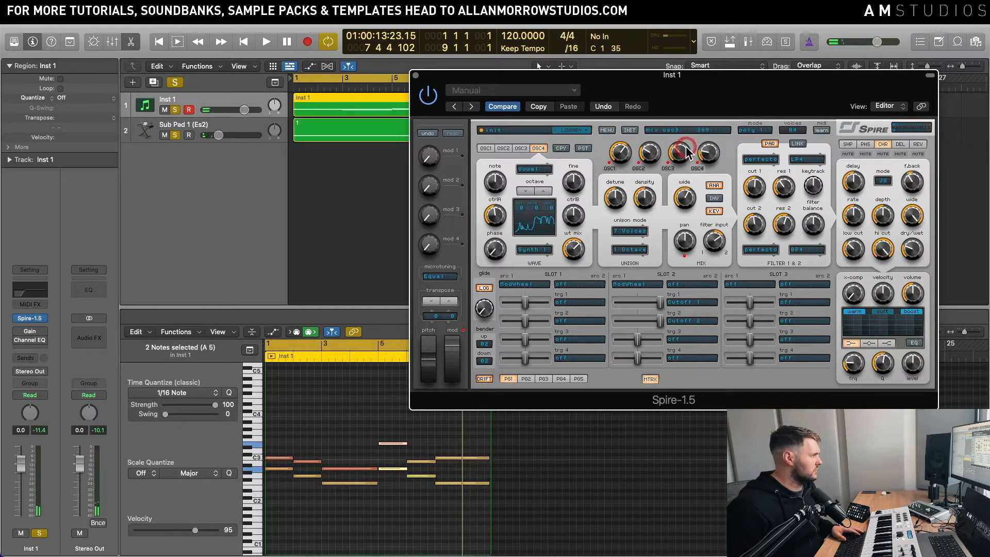
key("space")
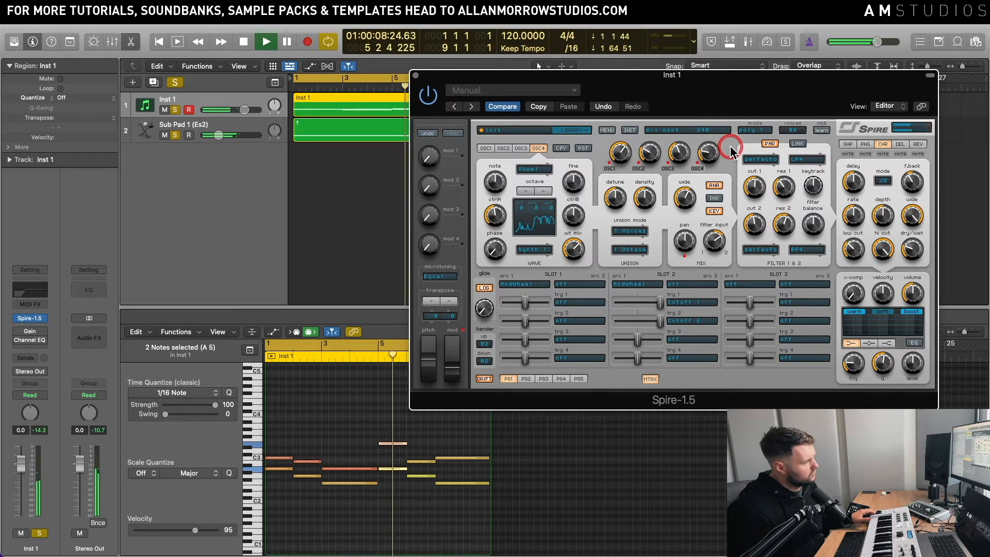
key("space")
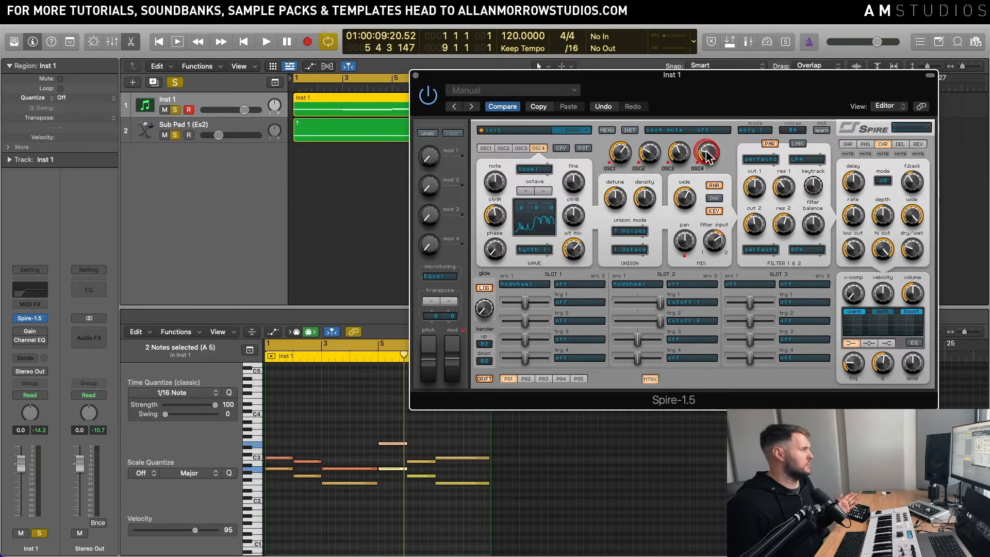
Step: Switch from the modulation matrix to LFO 1's settings and mute oscillators 1, 2 and 3 to isolate oscillator 4
left_click(650, 380)
left_click(606, 170)
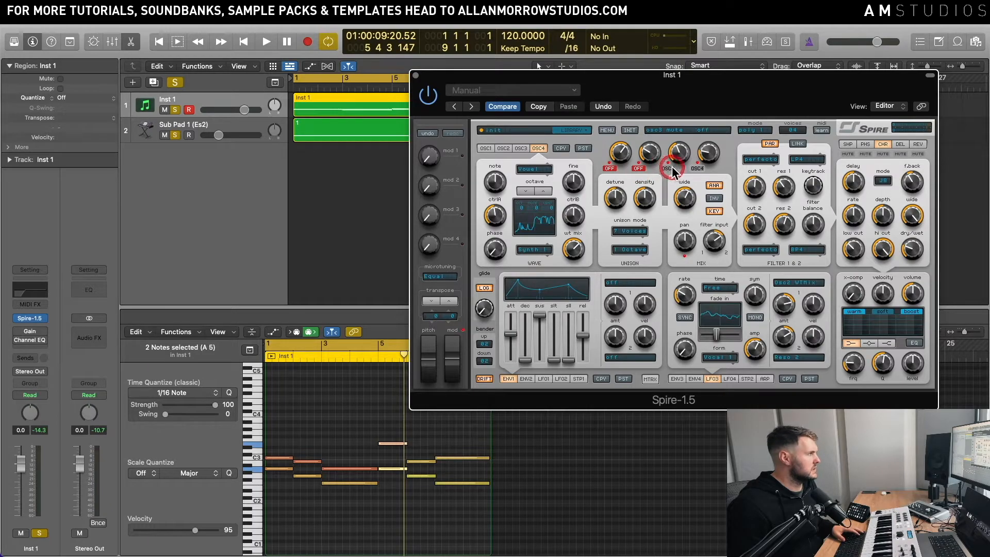
key("space")
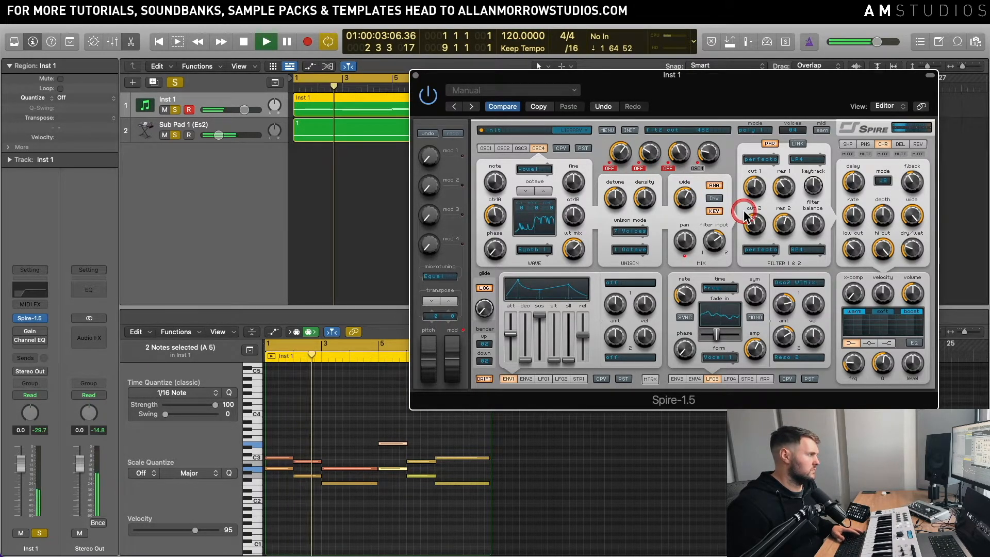
key("space")
left_click(656, 361)
left_click(546, 380)
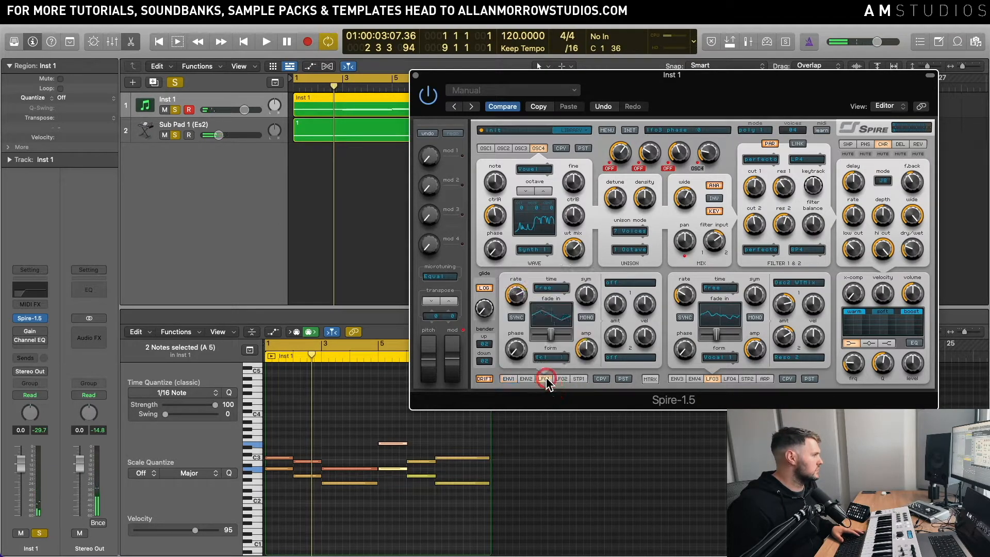
left_click(662, 379)
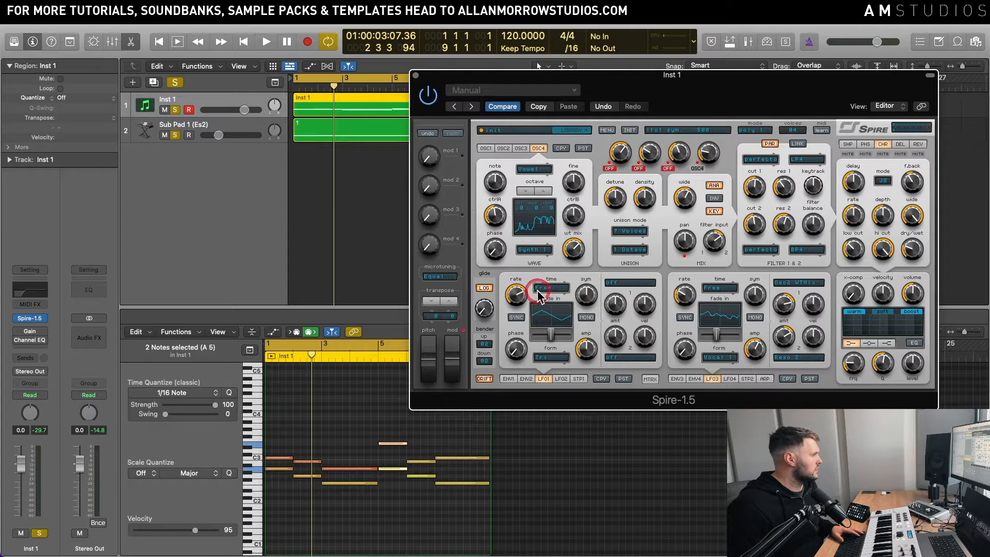
Step: Assign LFO 1's first modulation target to Osc4 Pan
left_click(612, 285)
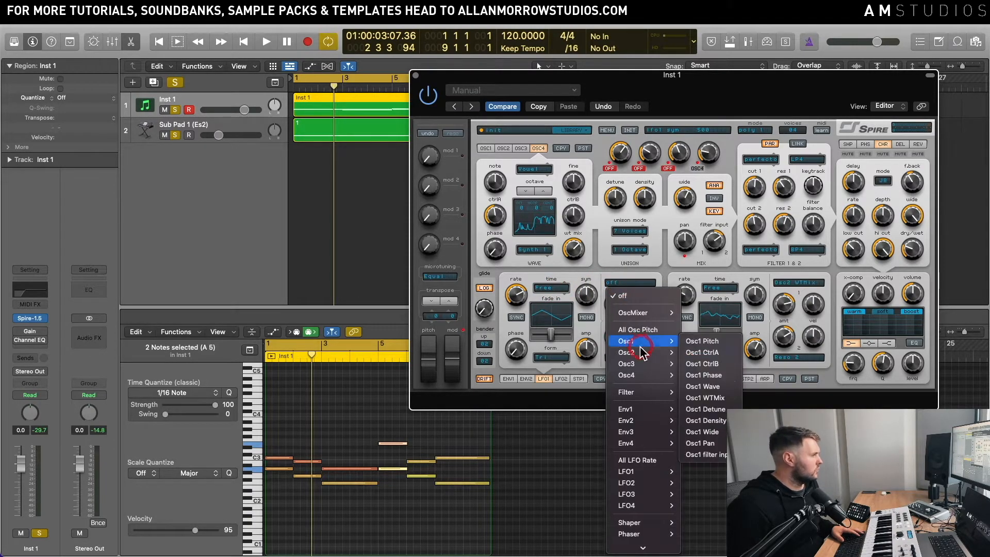
mouse_move(641, 375)
left_click(713, 376)
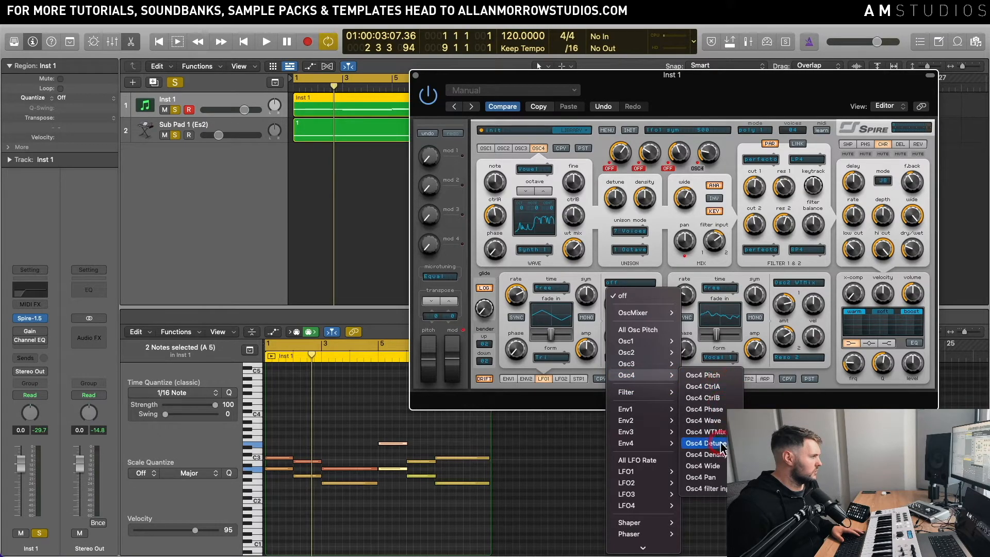
left_click(702, 477)
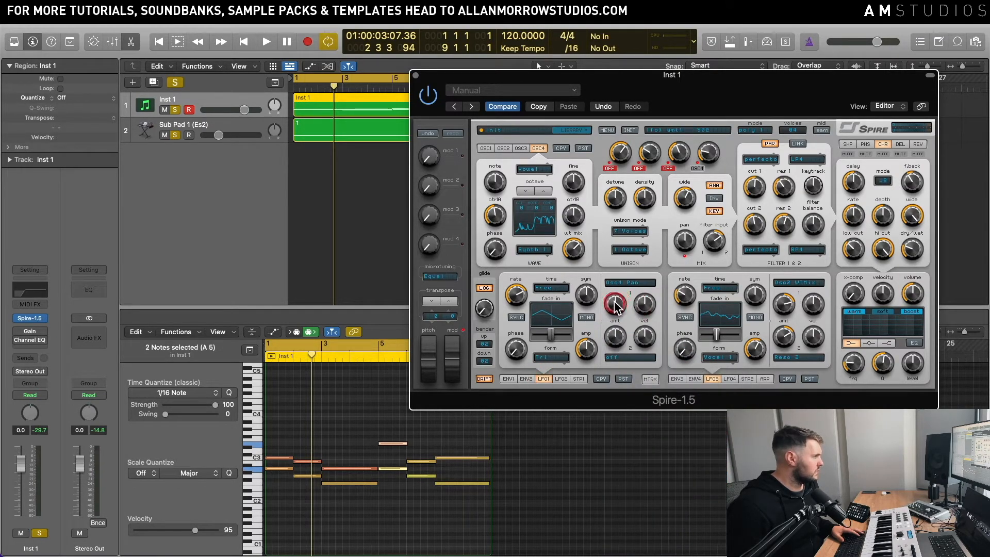
Step: Raise LFO 1's pan modulation amount and lower its rate while auditioning oscillator 4
key("space")
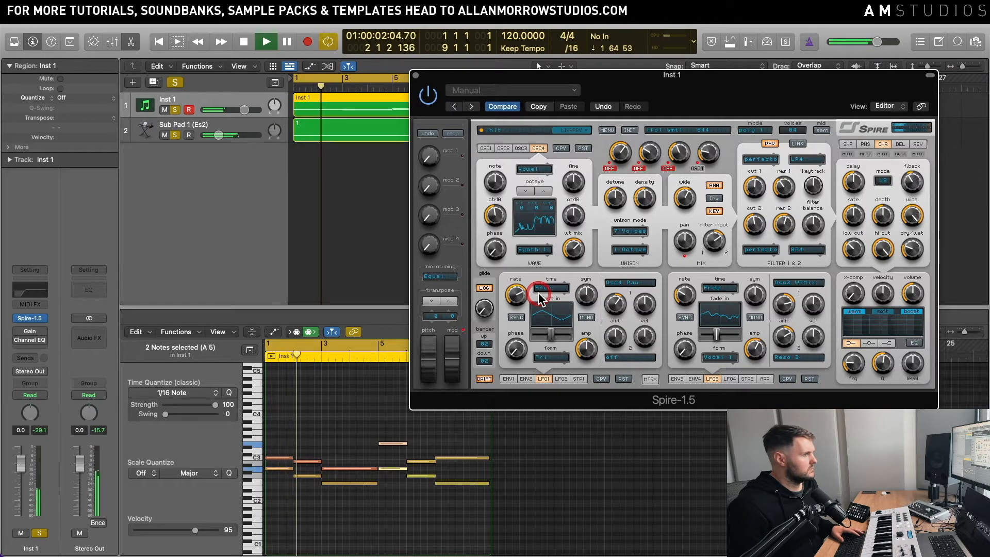
key("space")
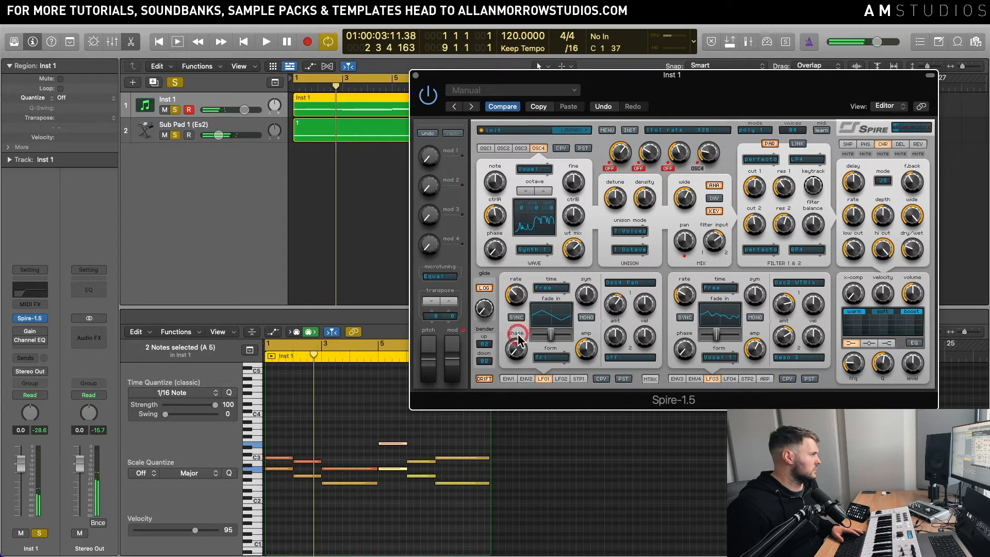
key("space")
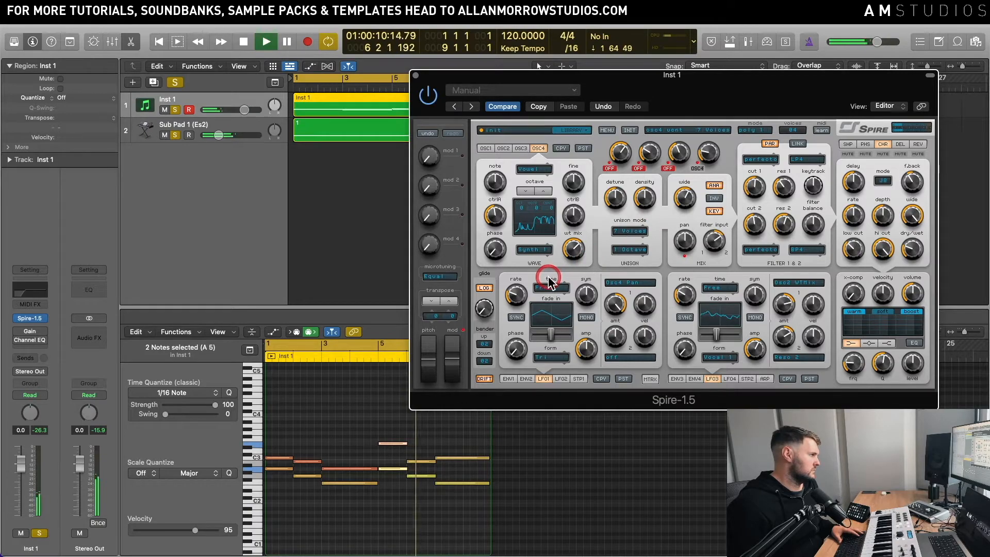
key("space")
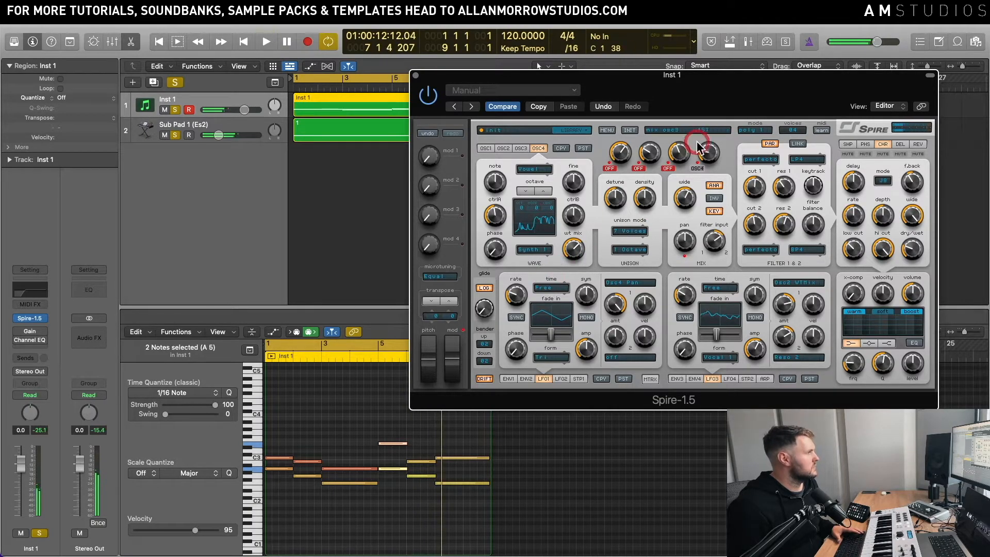
Step: Unmute oscillators 1, 2 and 3 and audition the full four-oscillator pad
left_click(639, 168)
left_click(609, 168)
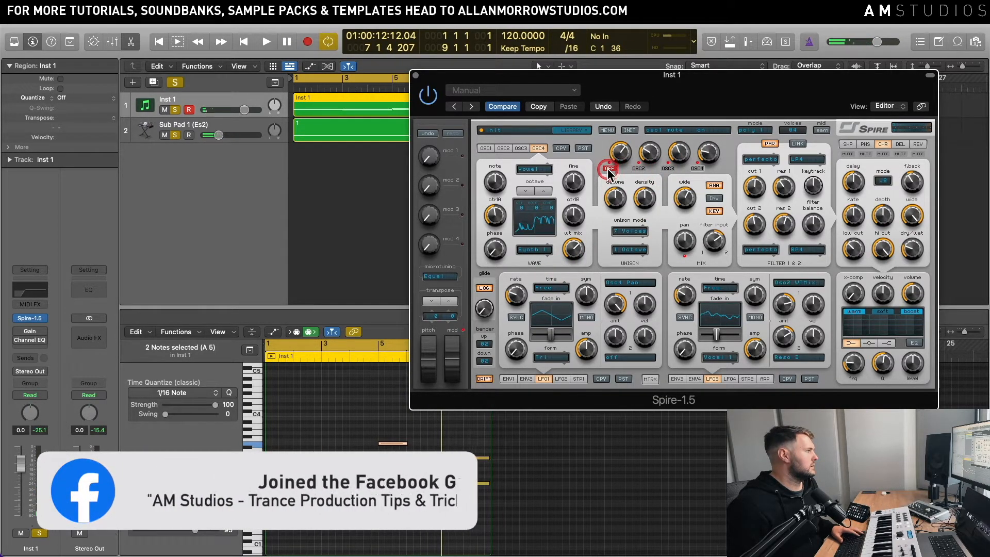
key("space")
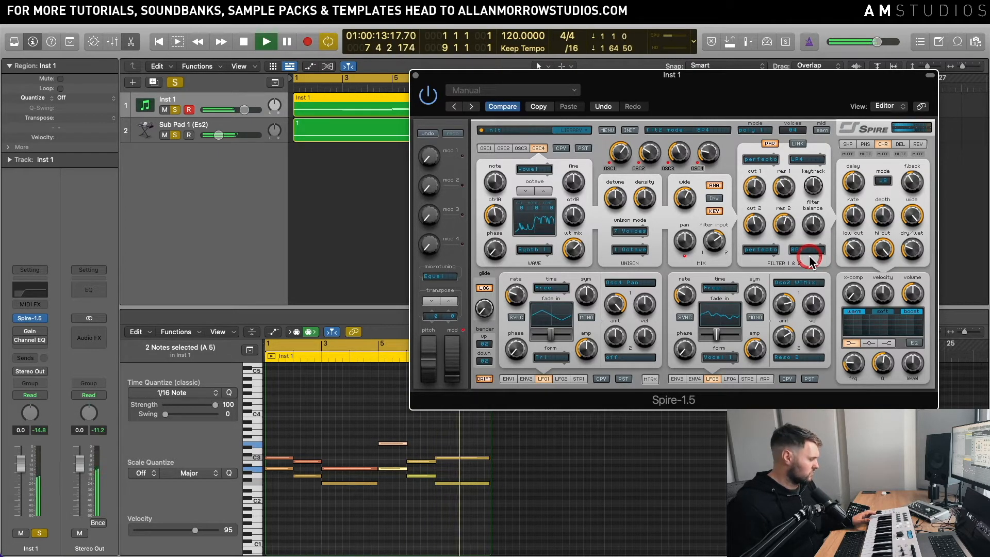
key("space")
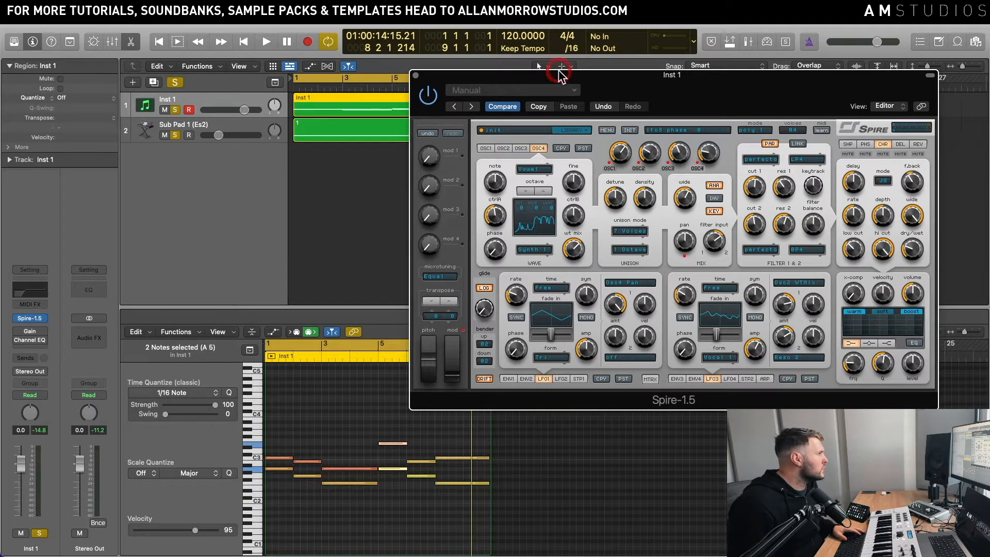
Step: Show oscillator 1's settings and mute oscillators 2, 3 and 4 to audition it alone
left_click_drag(561, 73, 571, 62)
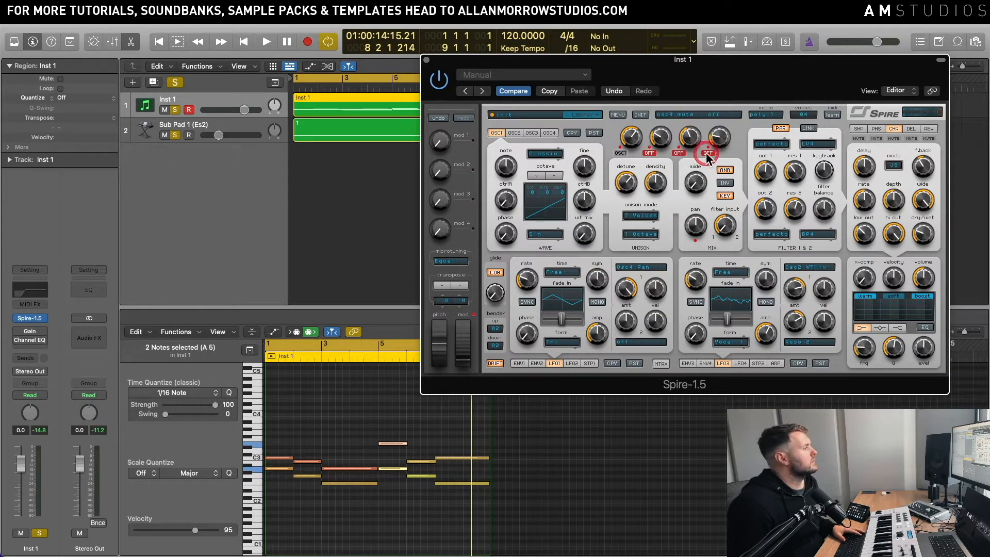
key("space")
left_click(673, 157)
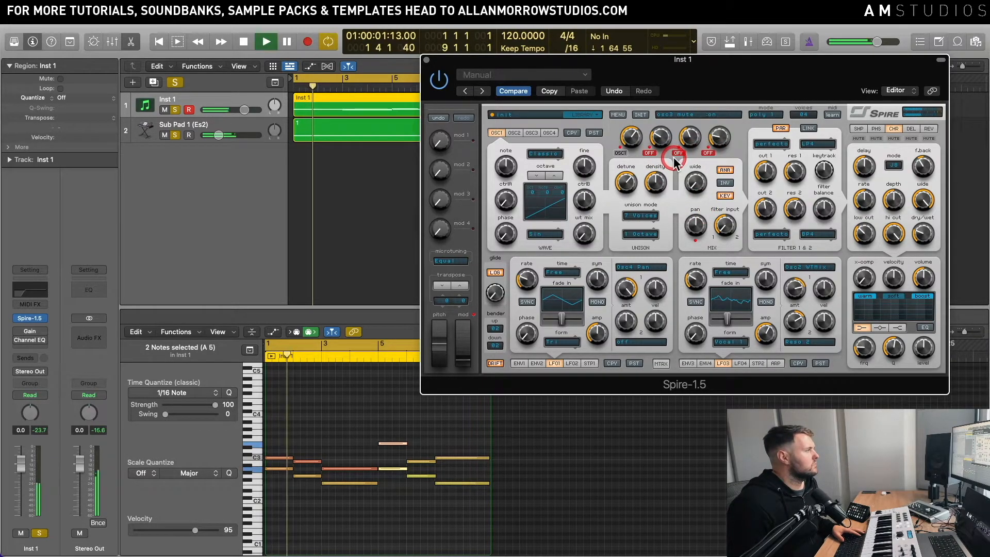
key("space")
Step: Switch from LFO 1 to envelope 1's settings and assign its first modulation target to Cutoff 1
left_click(528, 357)
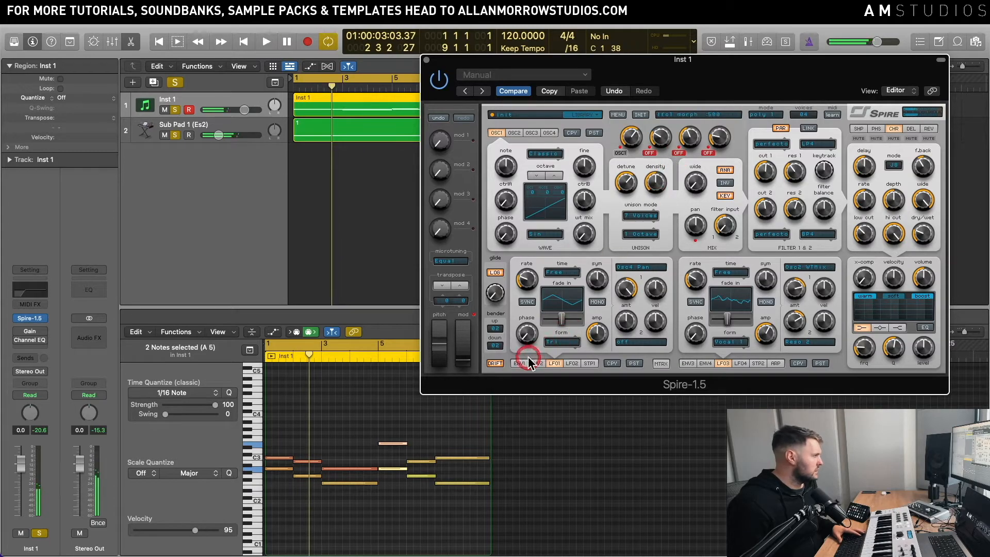
left_click(522, 362)
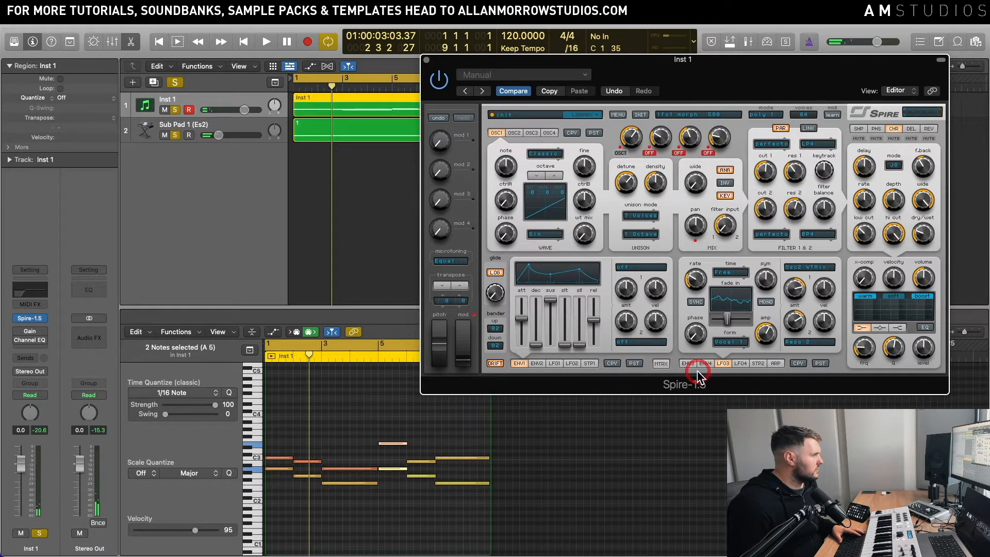
left_click(634, 267)
left_click(662, 345)
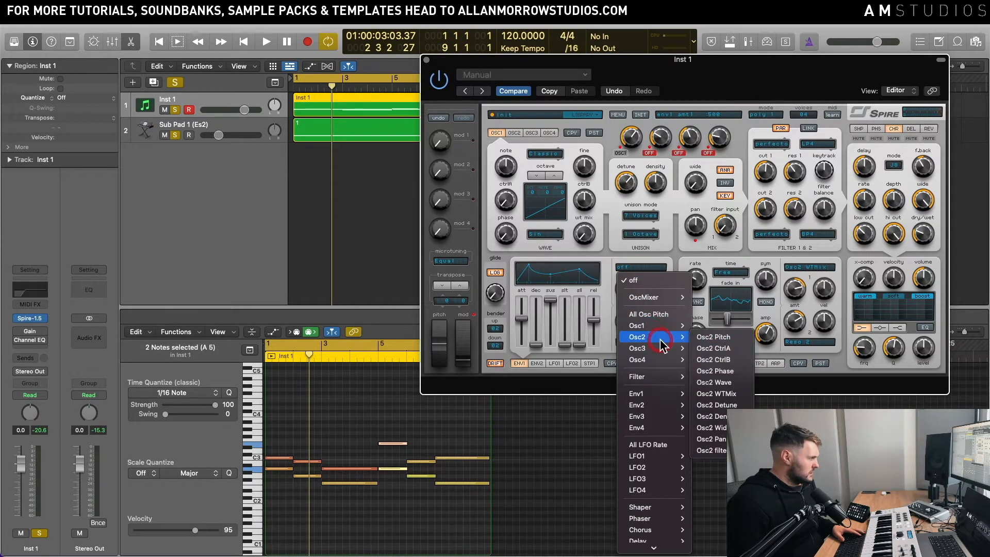
mouse_move(661, 378)
left_click(708, 377)
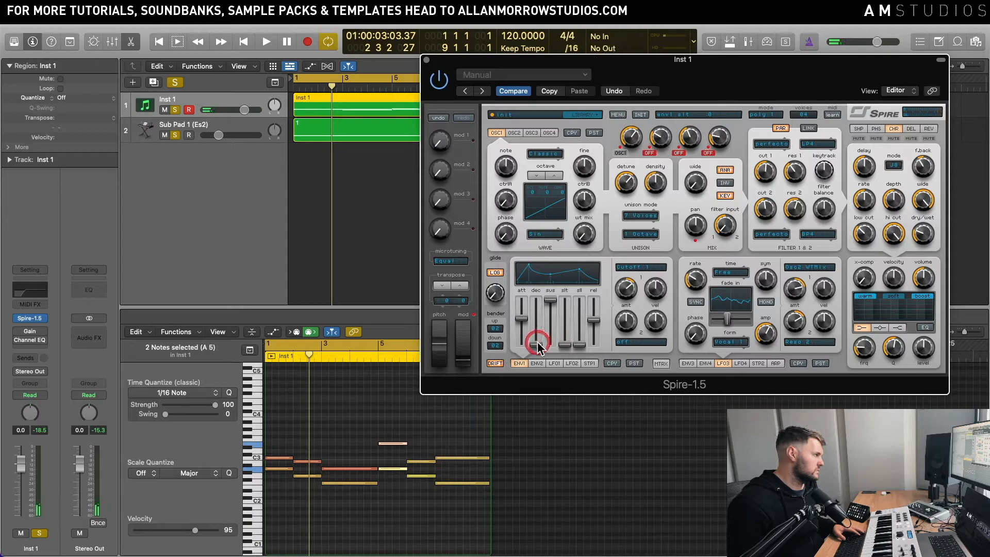
Step: Shape envelope 1's decay, cutoff modulation amount and release while auditioning oscillator 1, with the release at about 662
key("space")
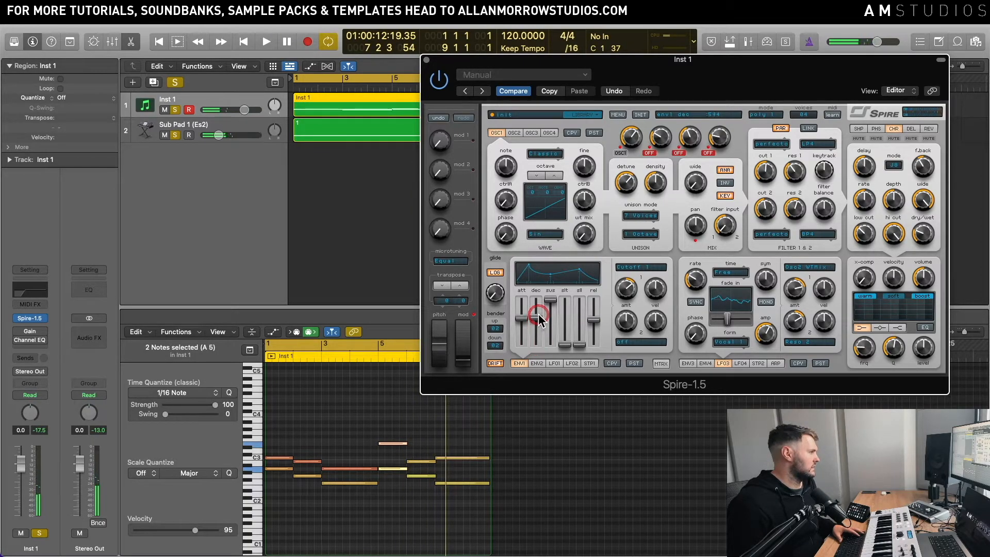
key("space")
left_click(590, 321)
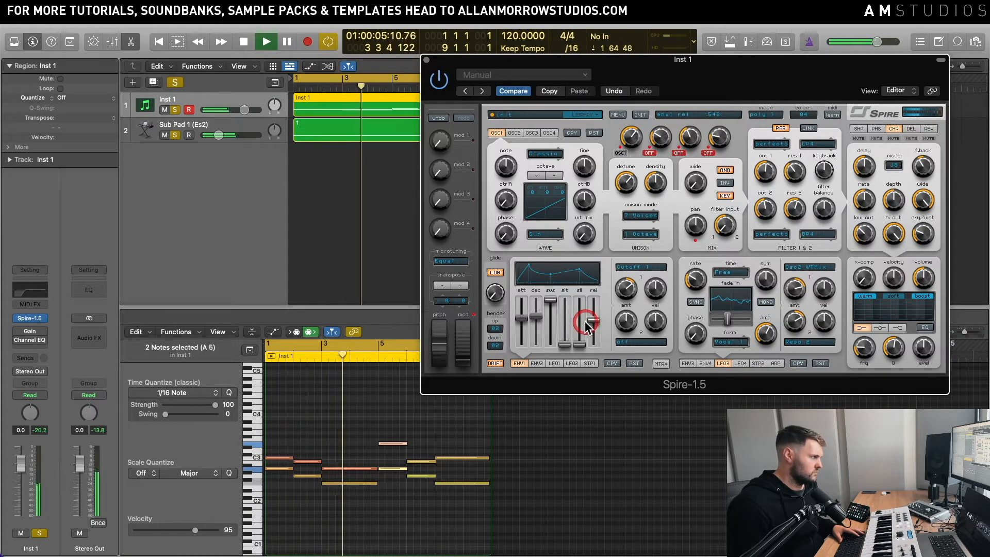
left_click_drag(589, 325, 593, 312)
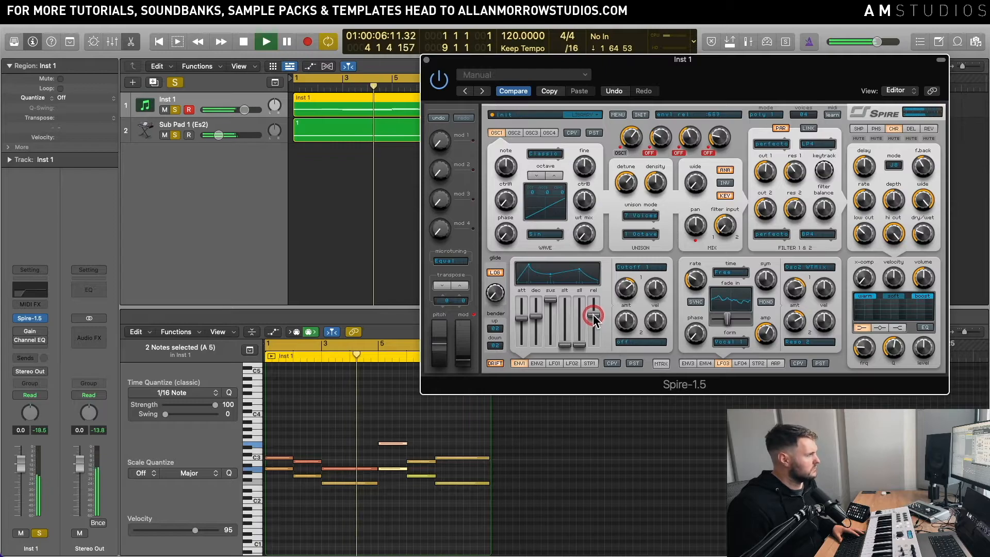
left_click(665, 351)
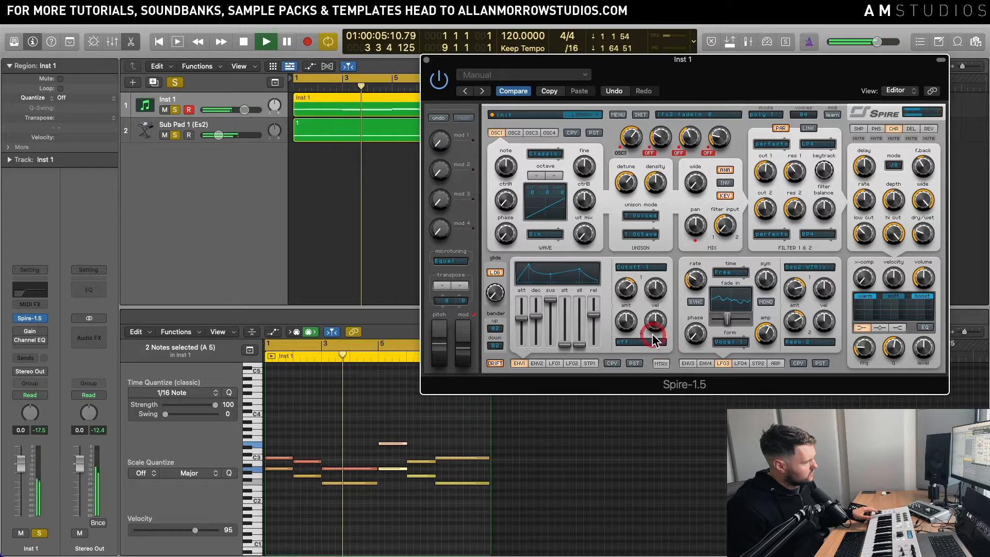
left_click(644, 320)
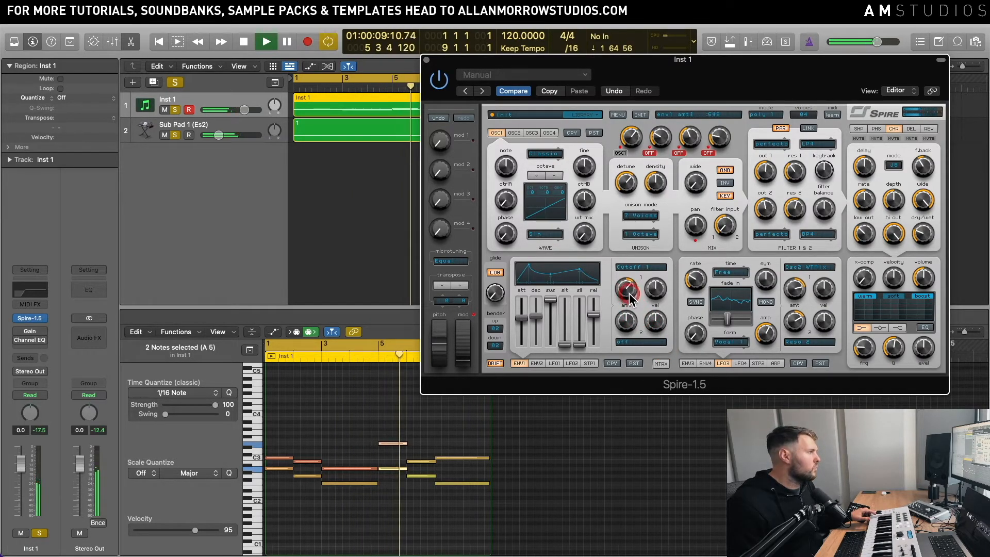
left_click(589, 330)
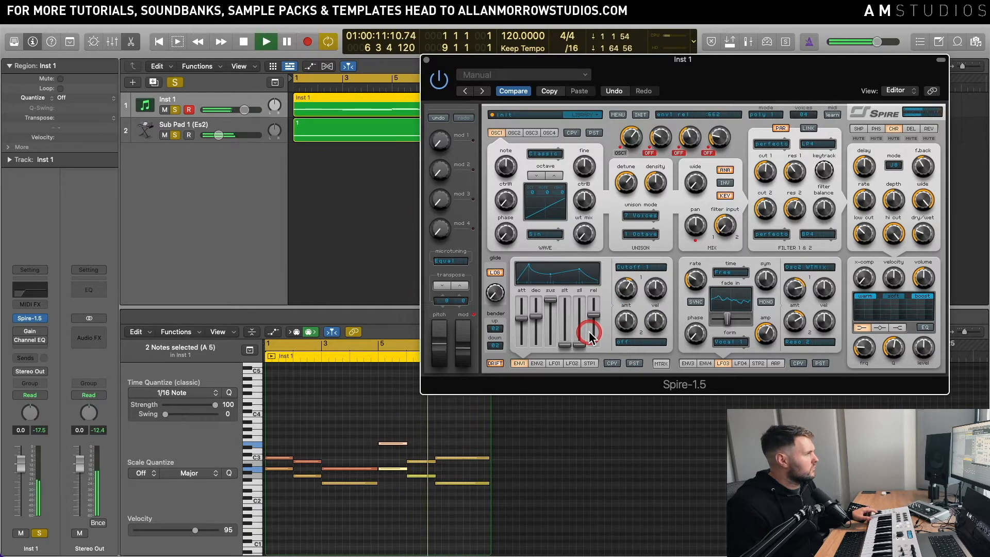
key("space")
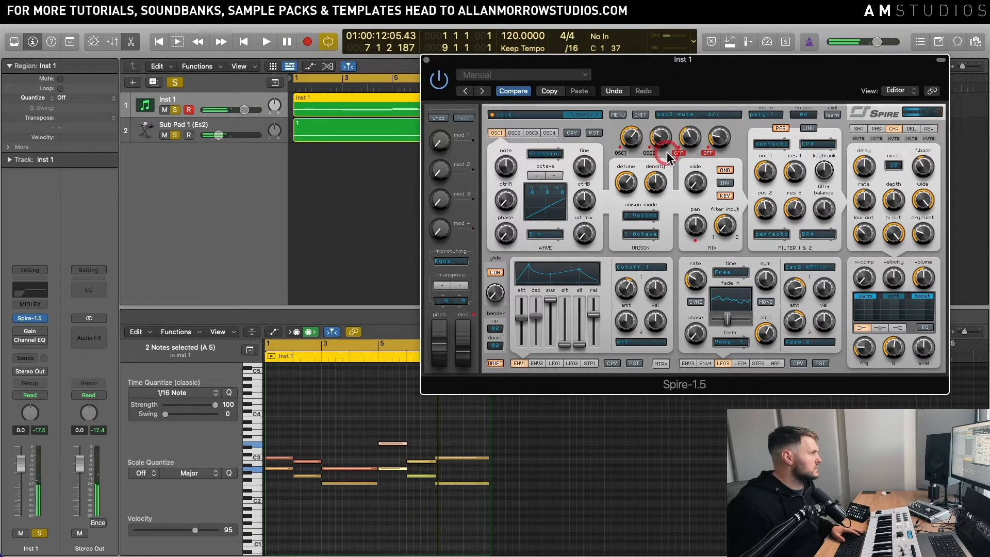
Step: Bring oscillators 2, 3 and 4 back into the mix while auditioning the pad
left_click(792, 211)
key("space")
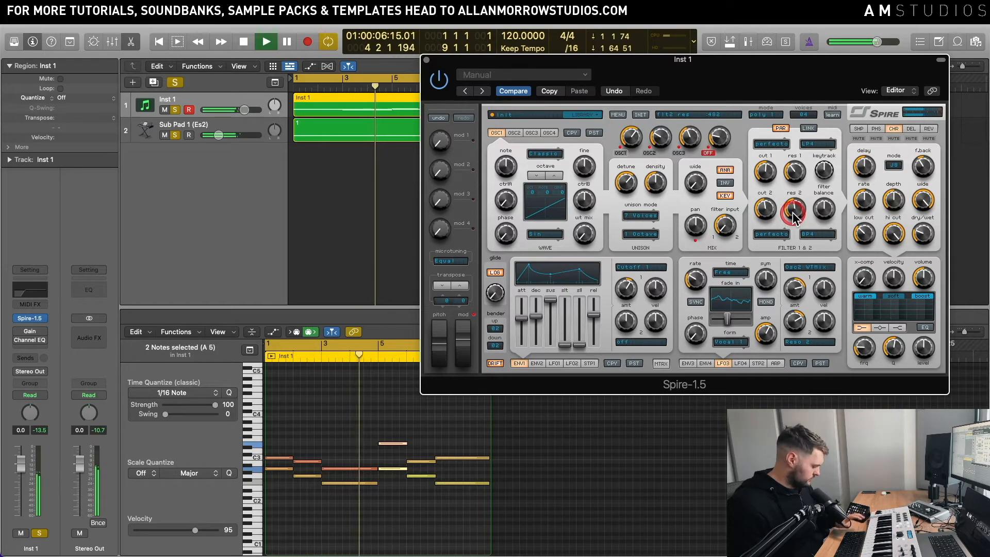
left_click(709, 153)
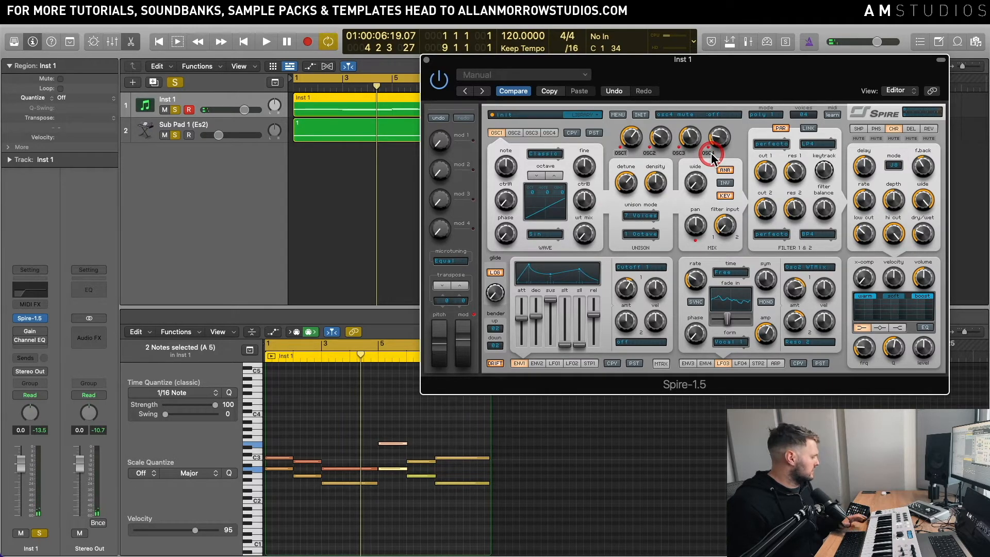
Step: Adjust oscillator 4's mixer level to about 313 while auditioning the full pad
key("space")
mouse_move(719, 137)
left_mouse_down()
mouse_move(735, 102)
mouse_move(729, 141)
left_mouse_up()
key("space")
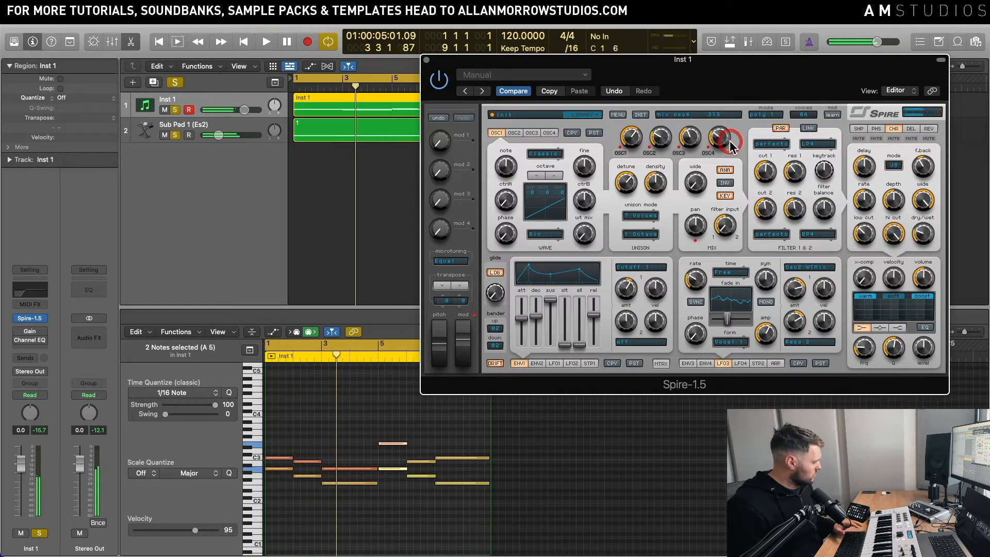
key("space")
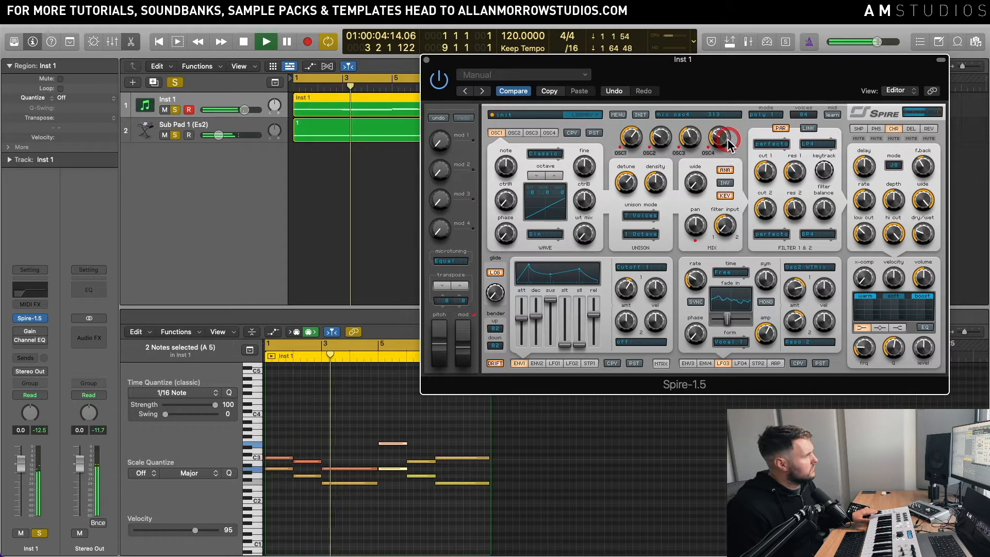
left_click_drag(731, 146, 721, 155)
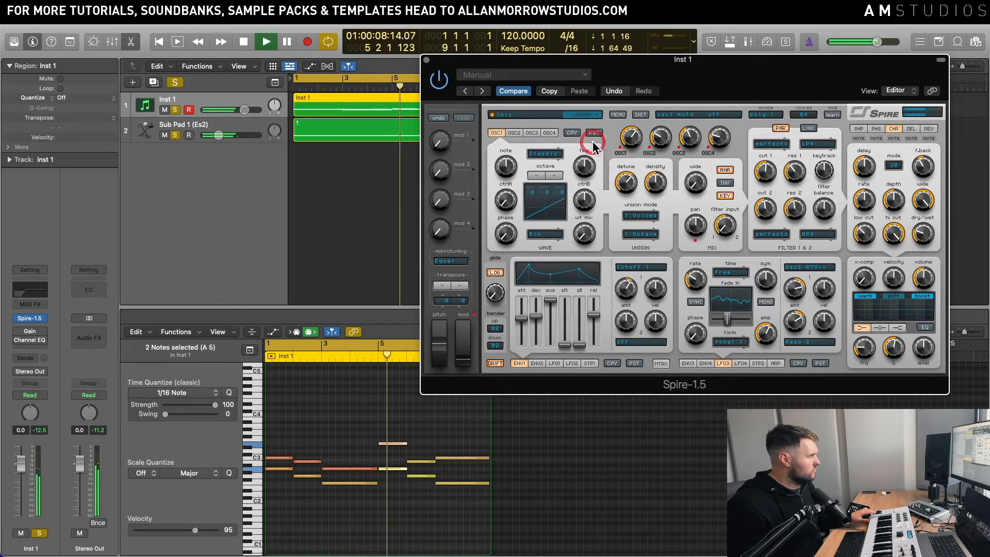
Step: Lower oscillator 4 by one octave and mute oscillators 1, 2 and 3 to audition it alone
left_click(549, 133)
left_click(545, 173)
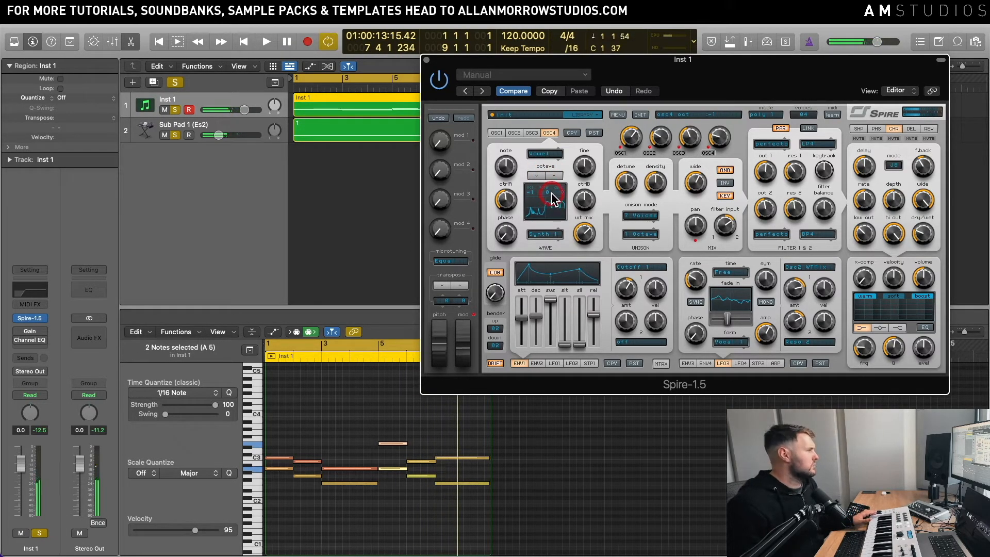
left_click(679, 154)
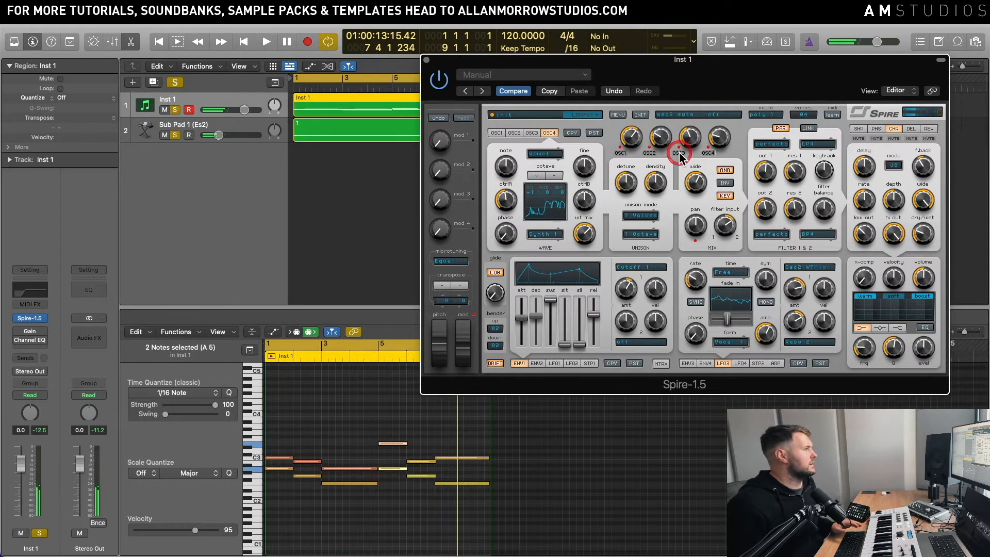
left_click(622, 153)
key("space")
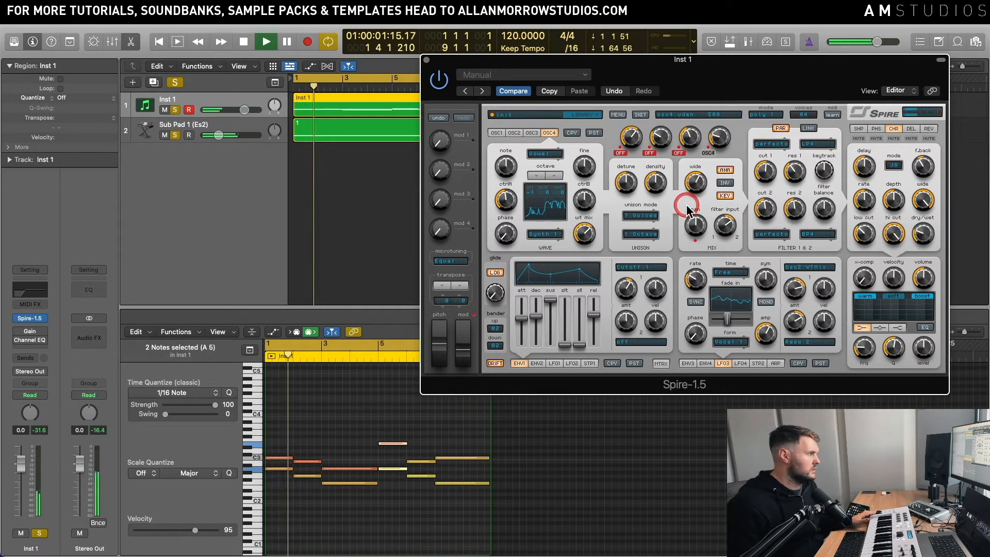
Step: Adjust oscillator 4's unison detune and density by ear while it plays isolated
left_click(633, 215)
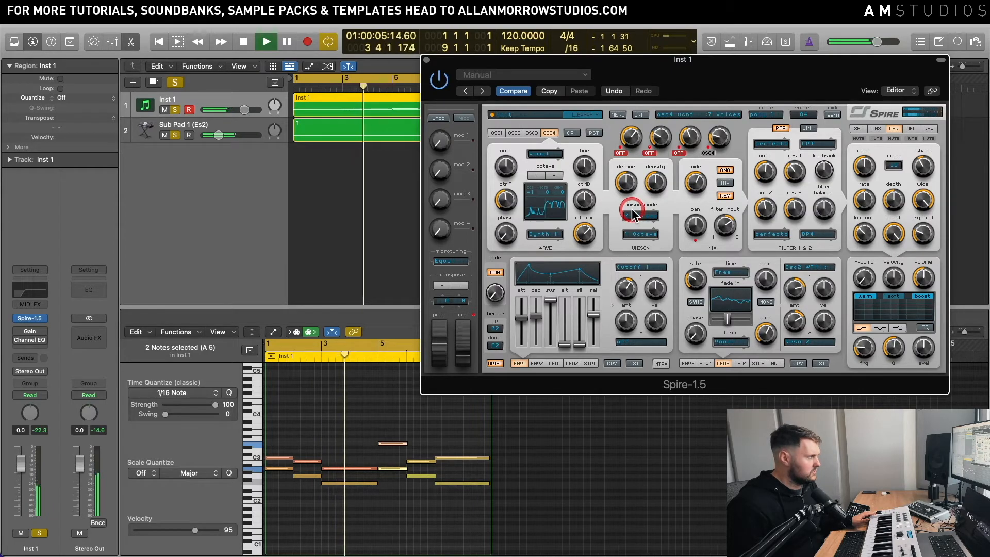
left_click(627, 190)
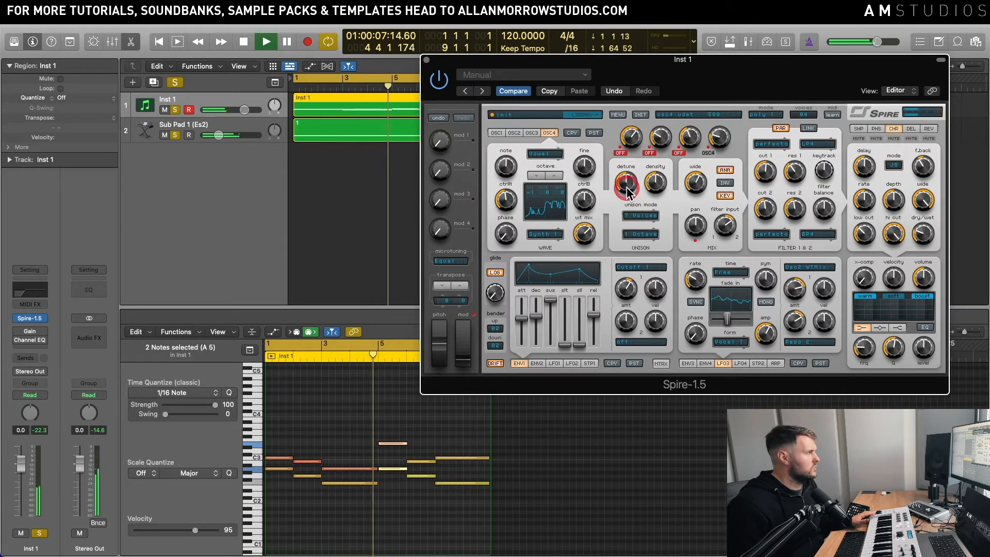
left_click_drag(627, 190, 636, 222)
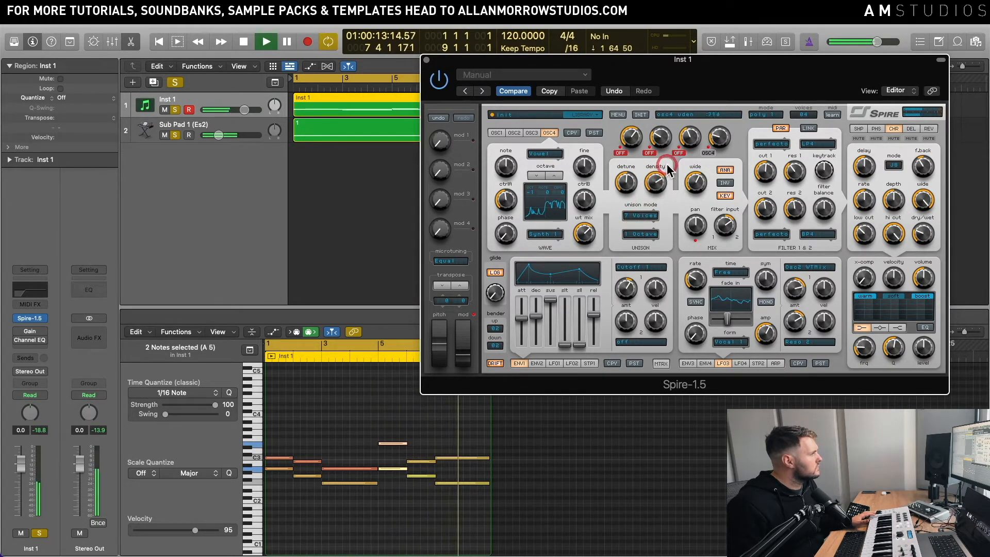
left_click_drag(668, 168, 670, 193)
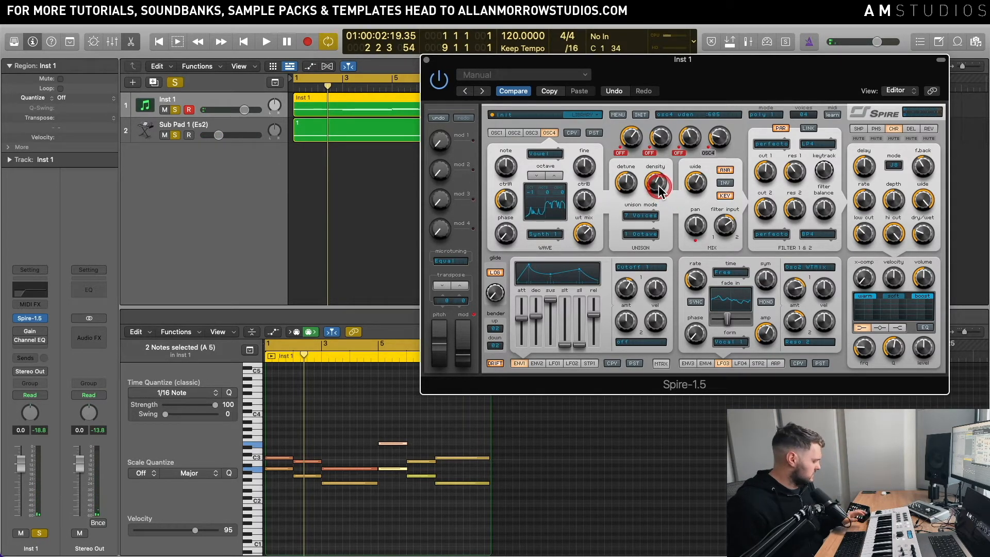
key("space")
left_click_drag(658, 185, 662, 239)
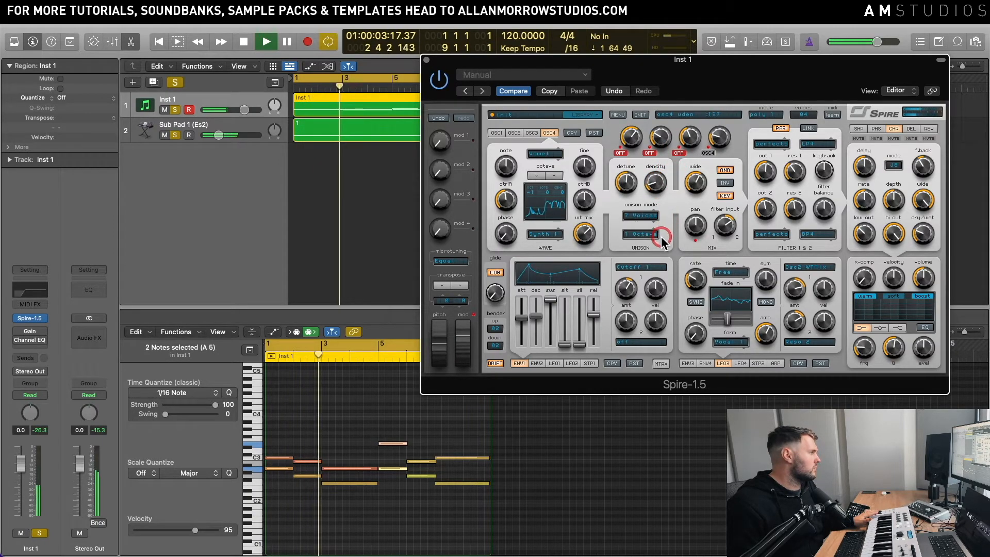
mouse_move(624, 193)
left_mouse_down()
mouse_move(625, 221)
mouse_move(635, 178)
mouse_move(630, 203)
left_mouse_up()
key("space")
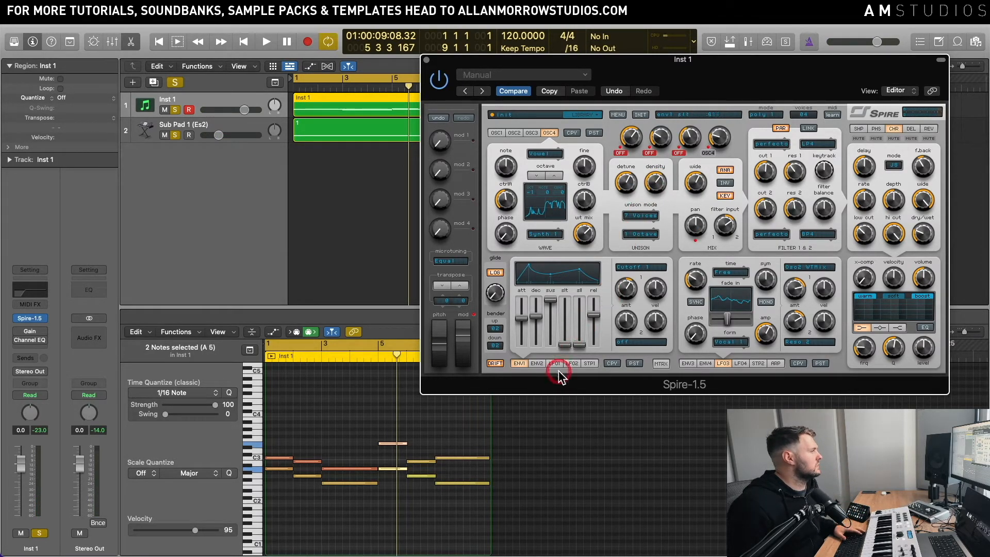
Step: Show LFO 2's settings and assign its first modulation target to Osc4 Detune
left_click(570, 363)
left_click(694, 302)
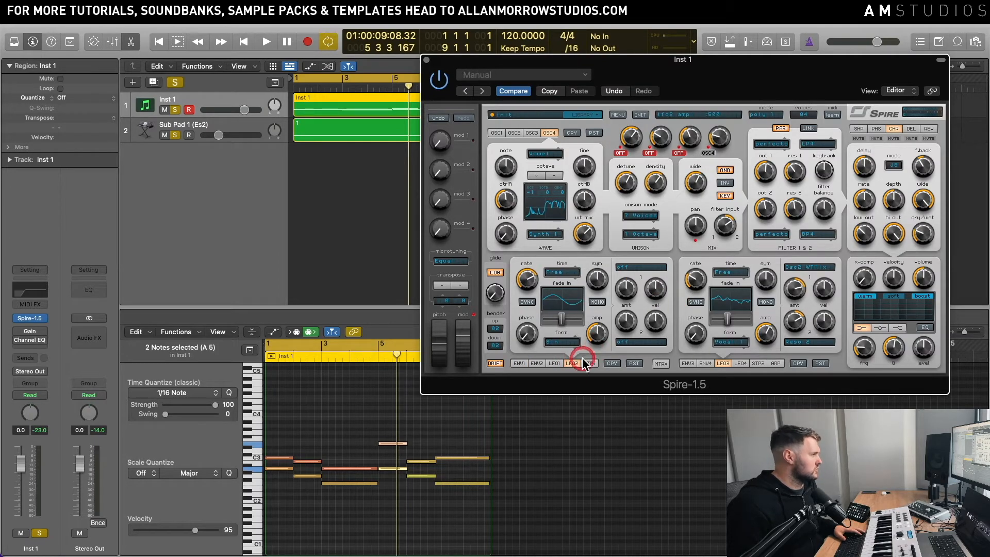
left_click(647, 268)
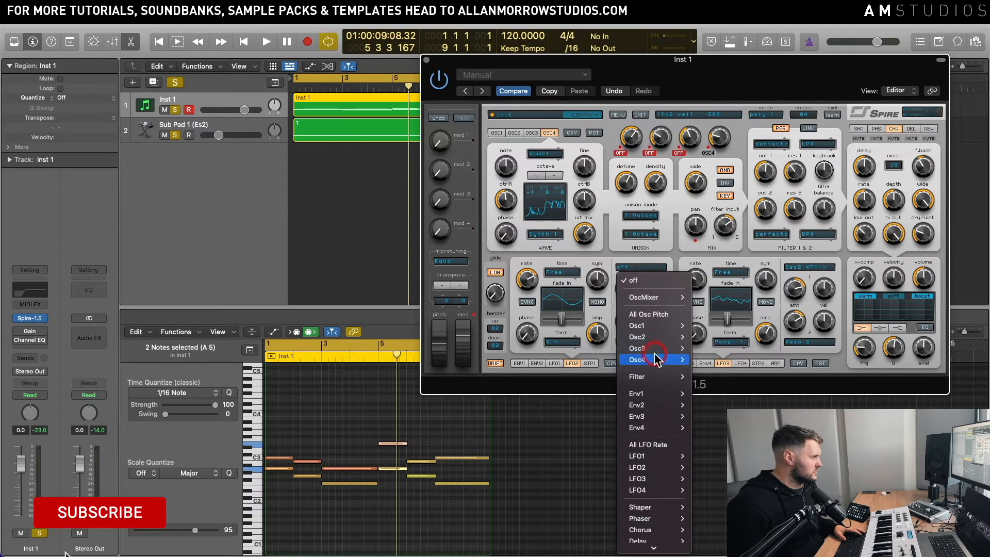
left_click(656, 359)
left_click(725, 361)
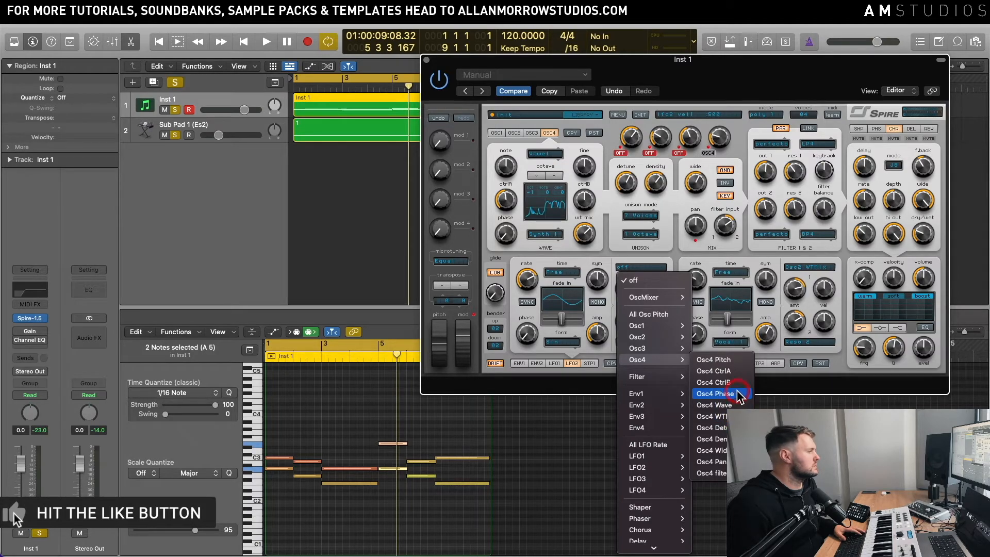
left_click(714, 428)
Step: Set LFO 2's waveform to Organ 1 after trying Para 2
left_click(571, 327)
left_click(574, 277)
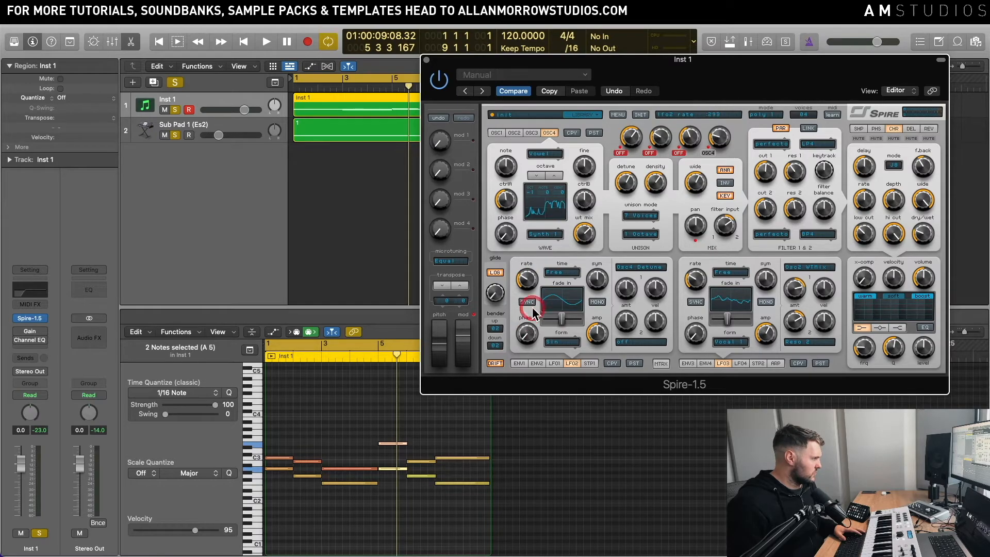
left_click(561, 343)
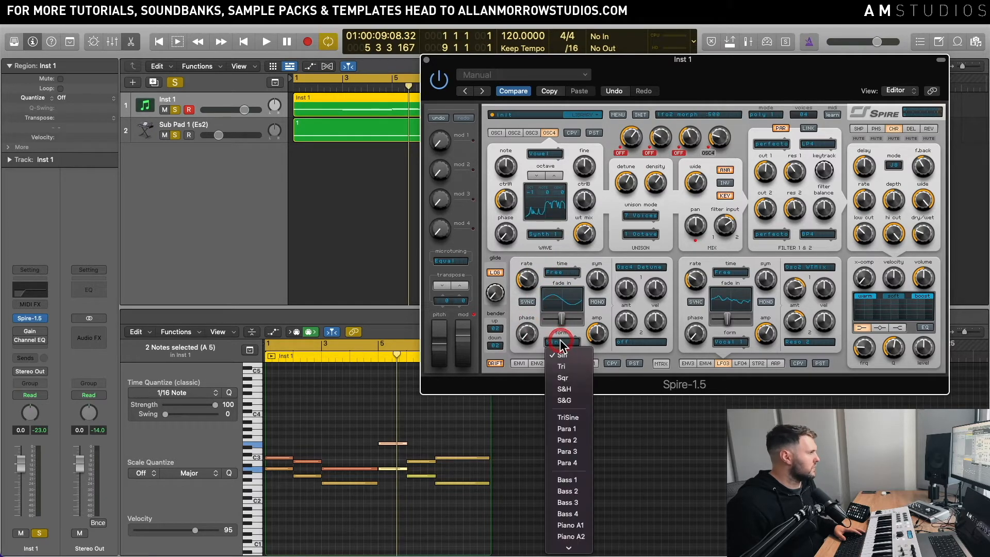
left_click(568, 441)
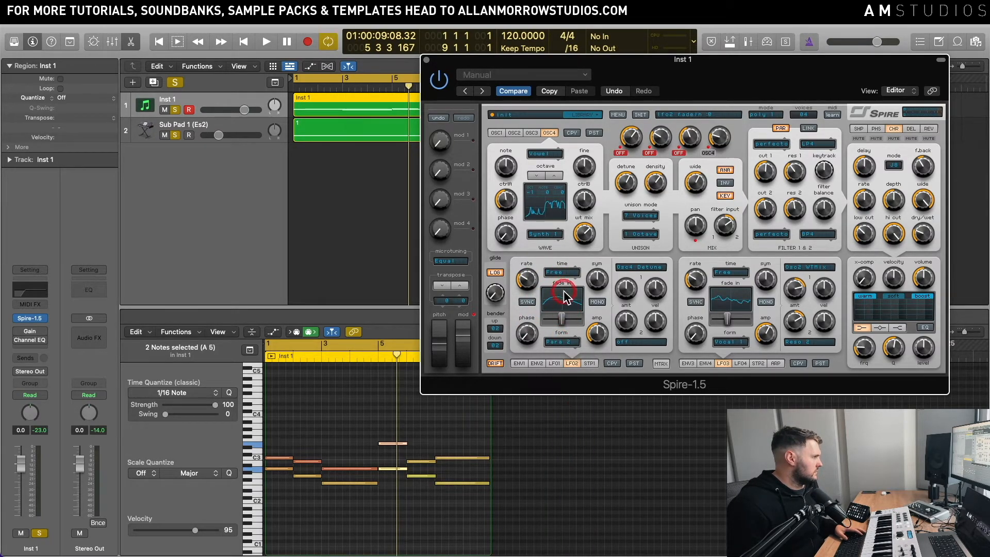
left_click(563, 343)
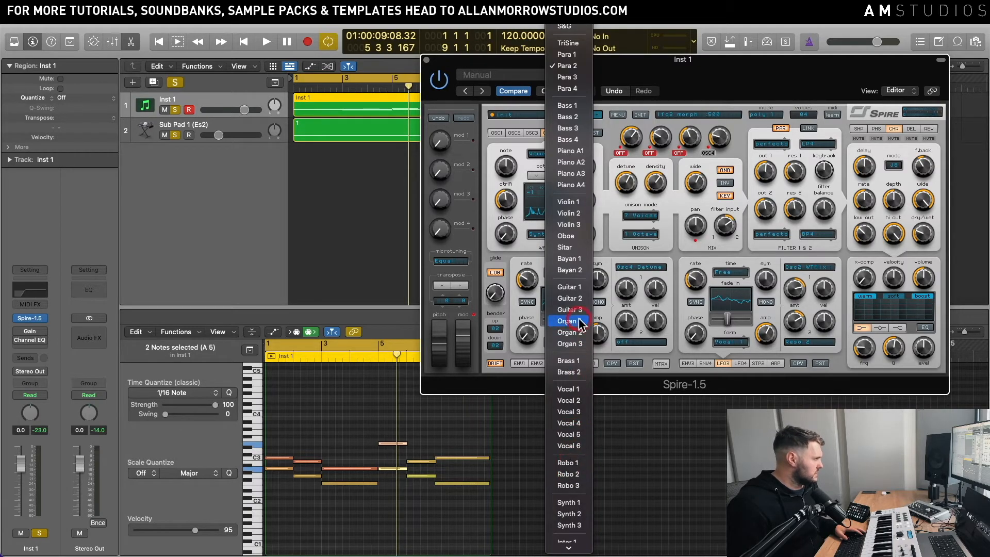
left_click(581, 324)
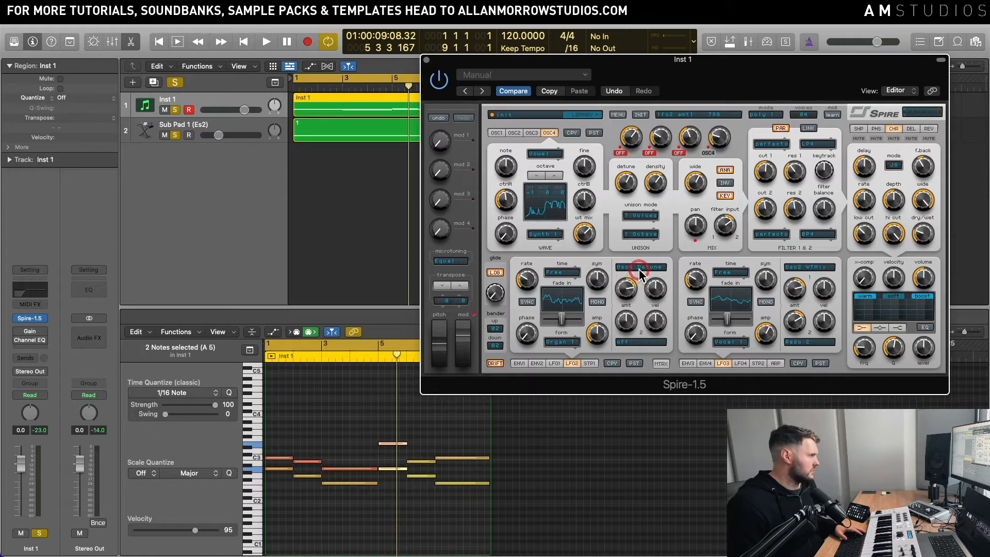
Step: Adjust LFO 2's Osc4 Detune modulation amount and its amplitude by ear during playback of oscillator 4 alone
key("space")
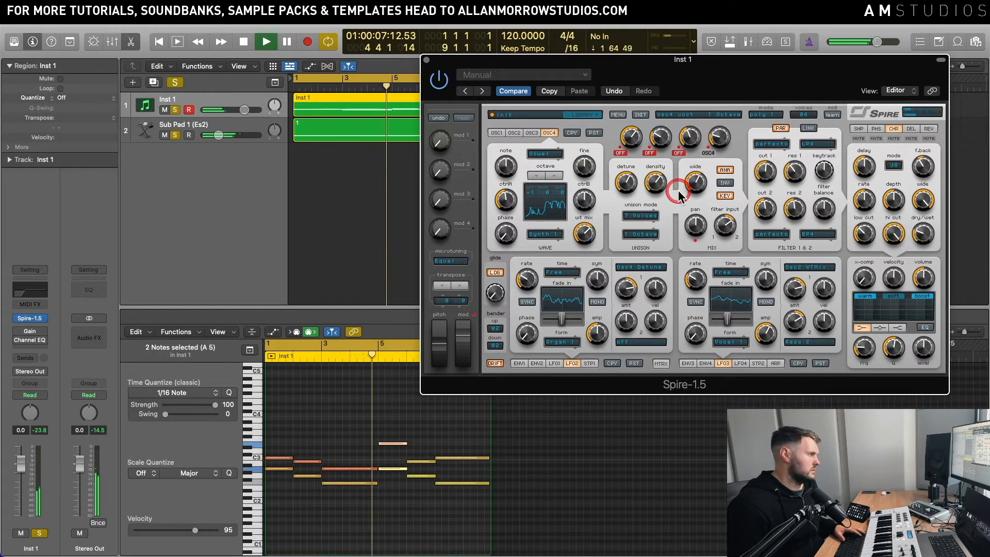
left_click(630, 290)
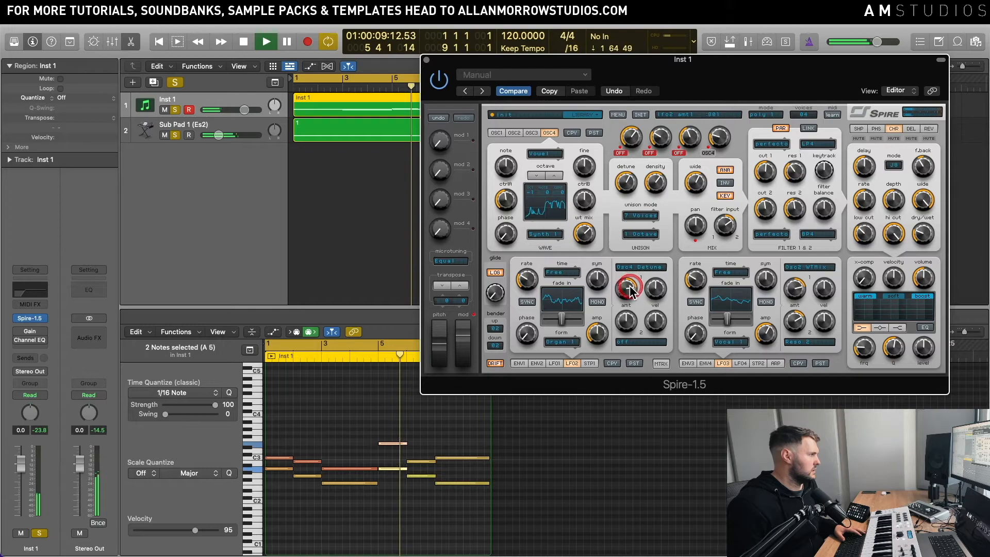
left_click(601, 326)
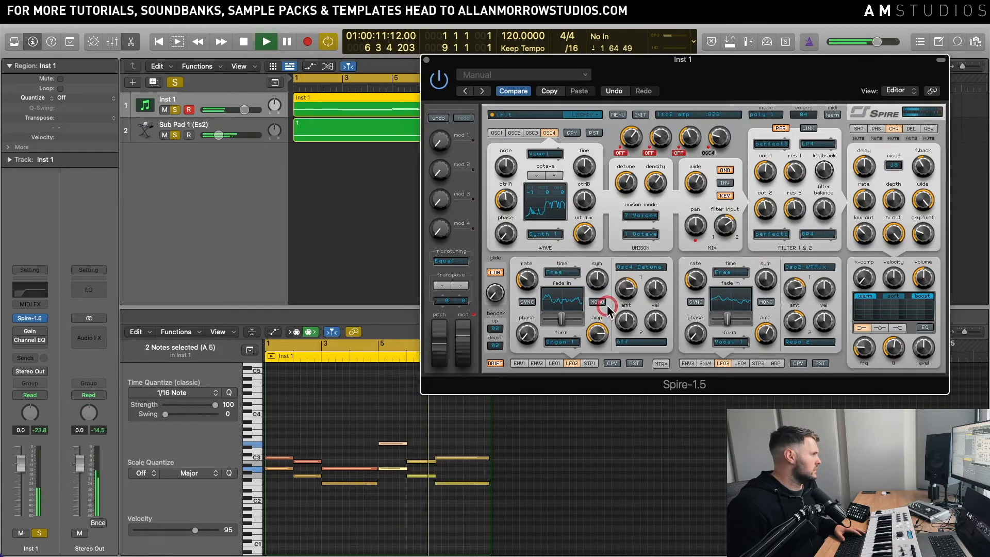
left_click(649, 249)
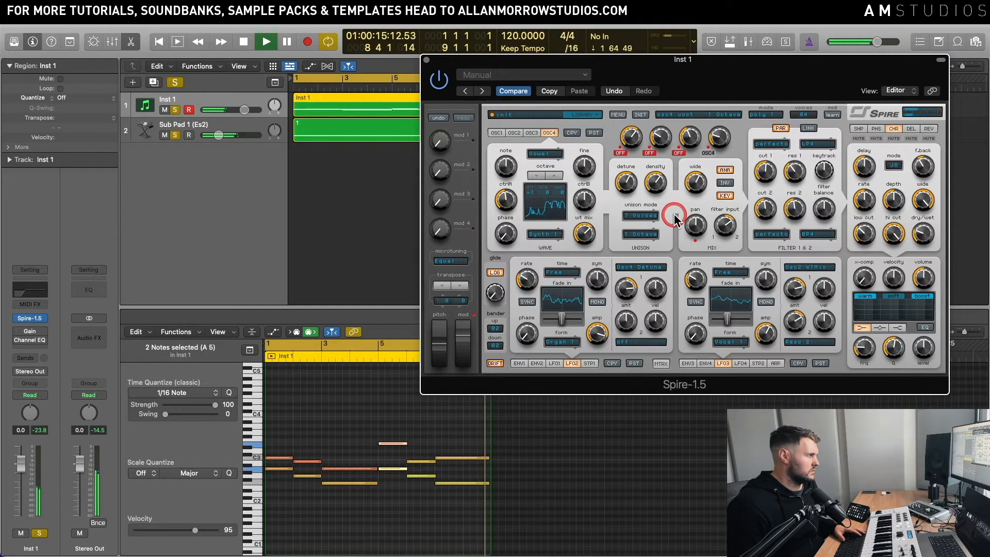
key("space")
left_click(649, 273)
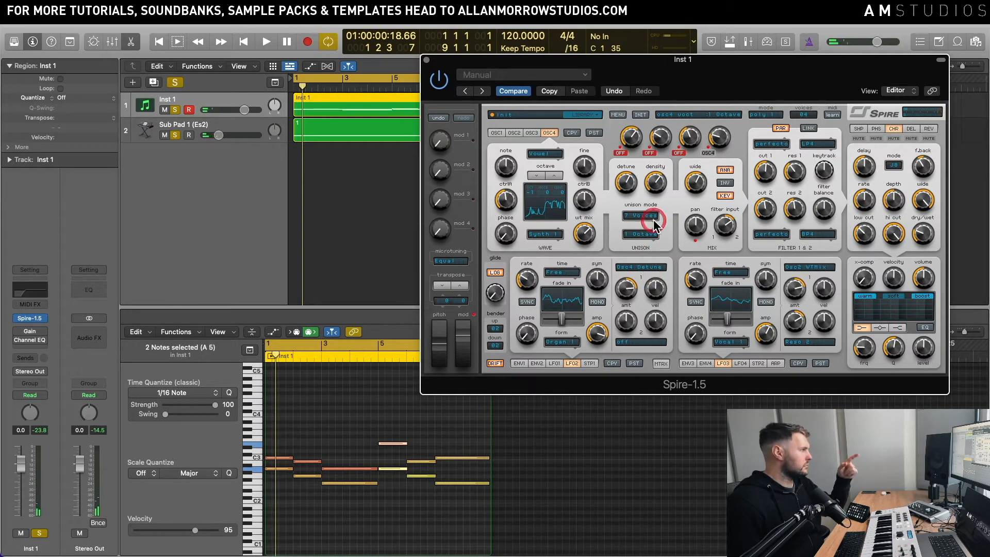
left_click(643, 363)
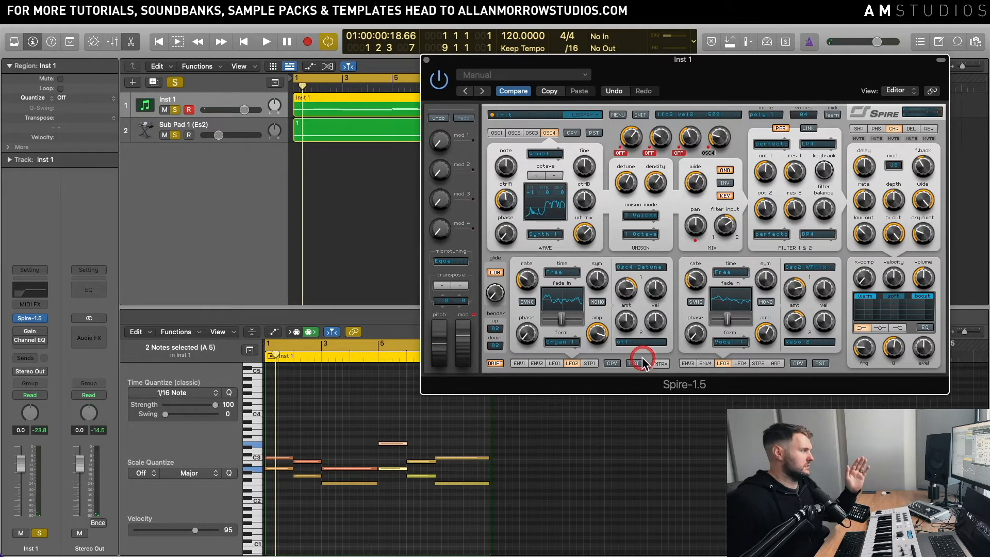
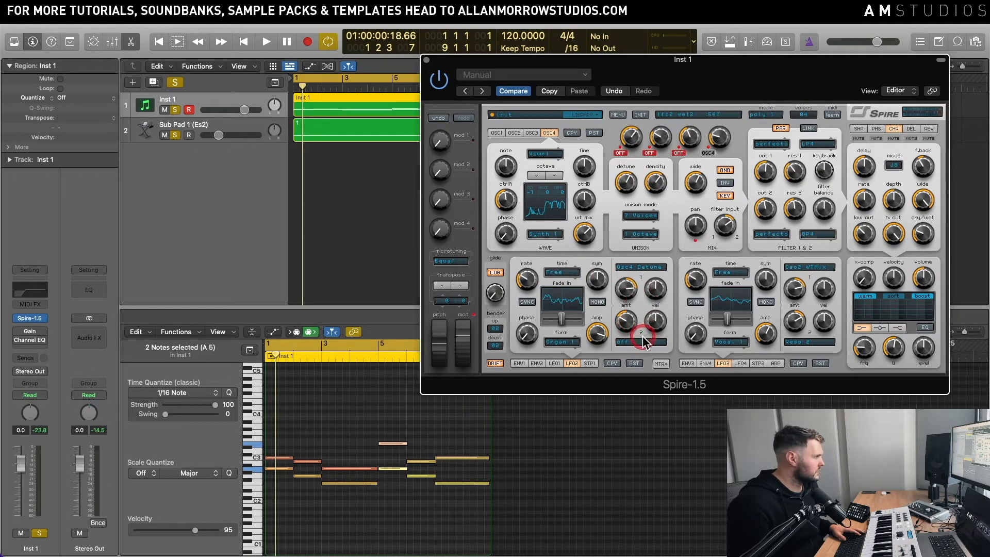
Step: Assign LFO 2's second modulation target to Osc4 Density and adjust its amount by ear during playback
left_click(643, 341)
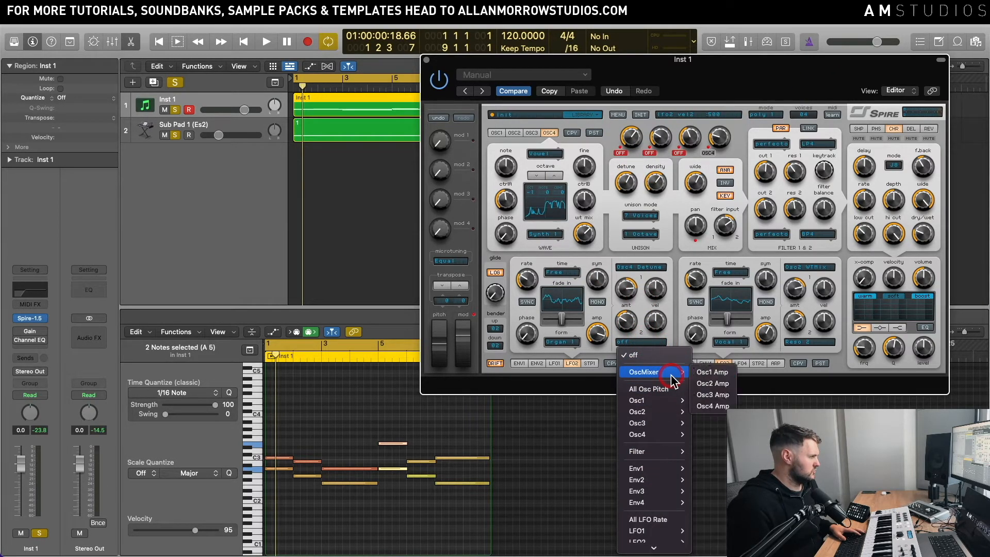
left_click(671, 402)
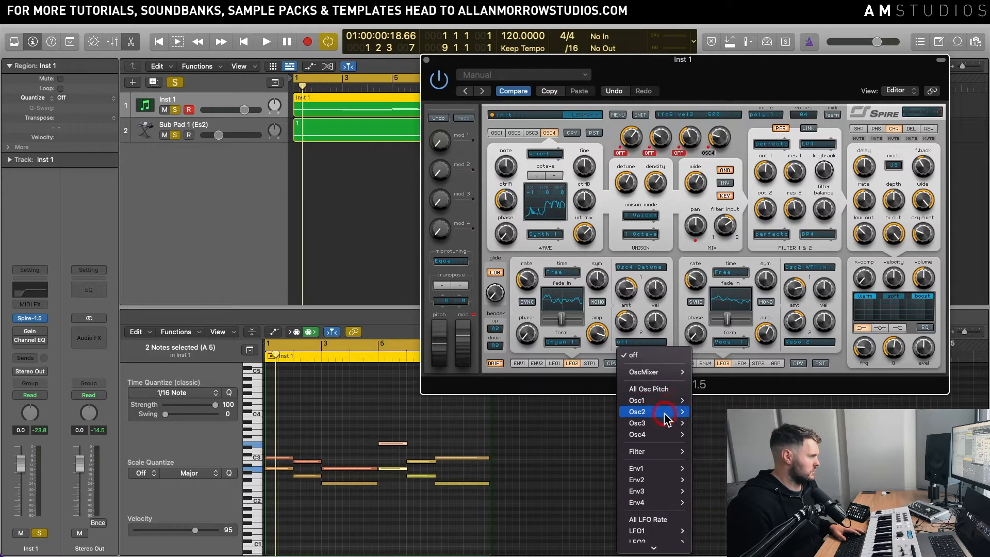
left_click(658, 435)
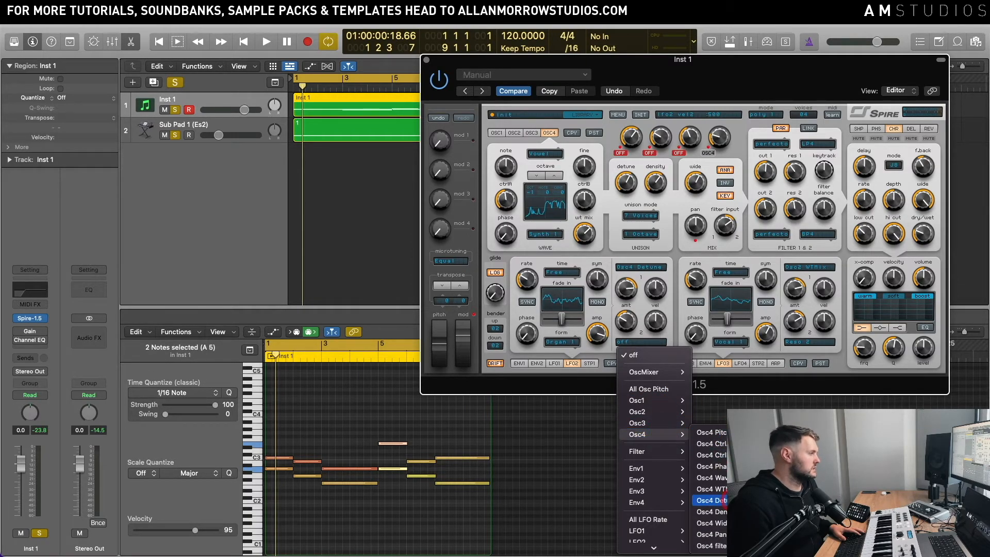
left_click(712, 512)
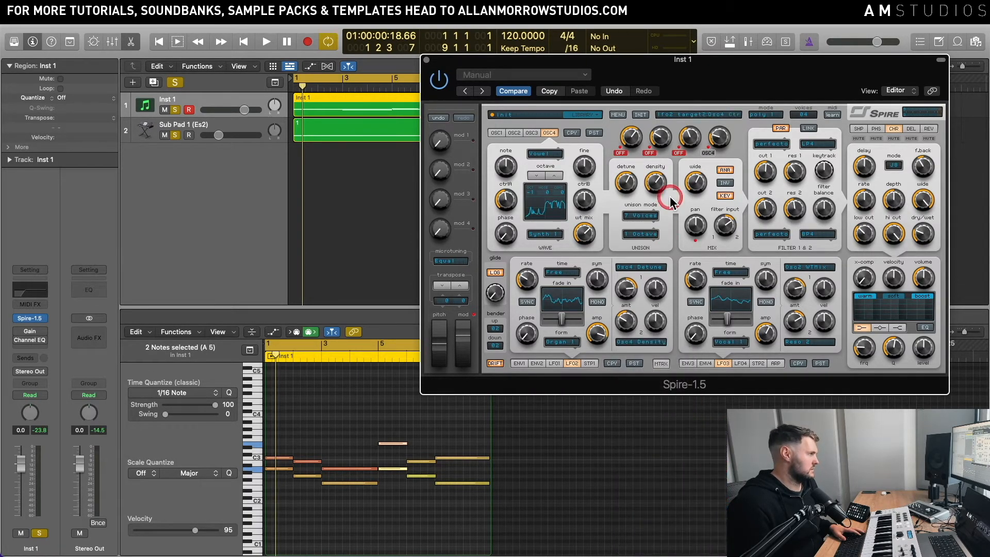
key("space")
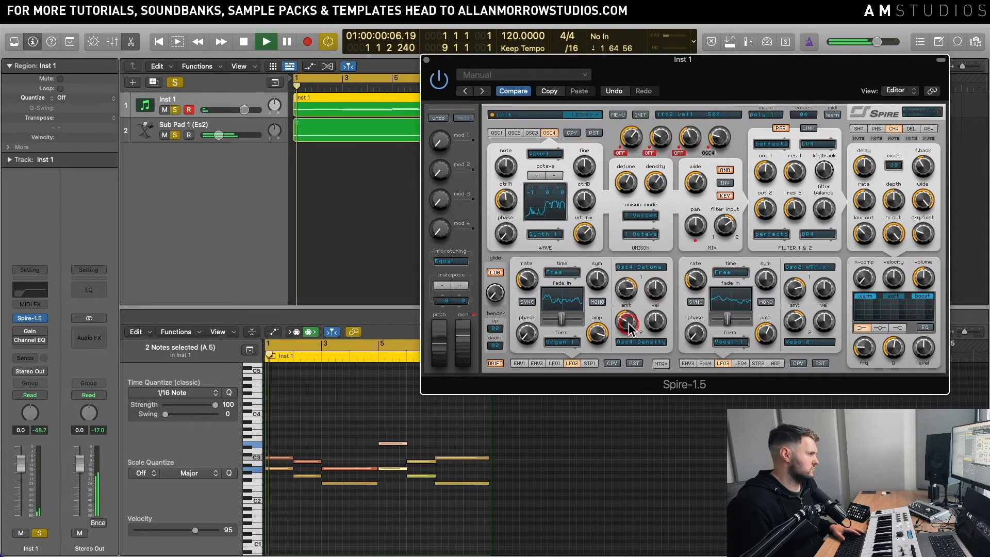
left_click_drag(627, 324, 627, 332)
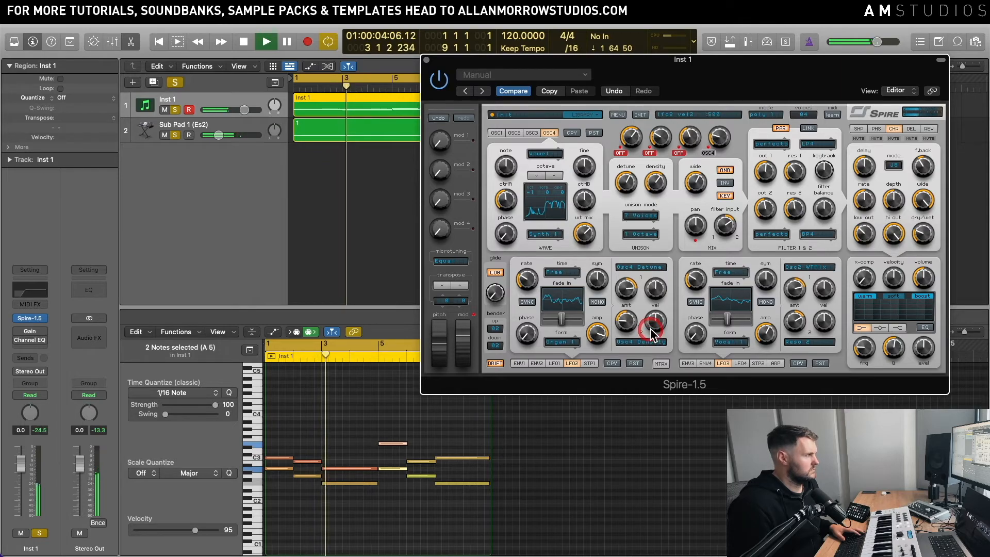
Step: Try oscillator 4 at lower and higher octaves during playback, then return it to octave -1
left_click(536, 175)
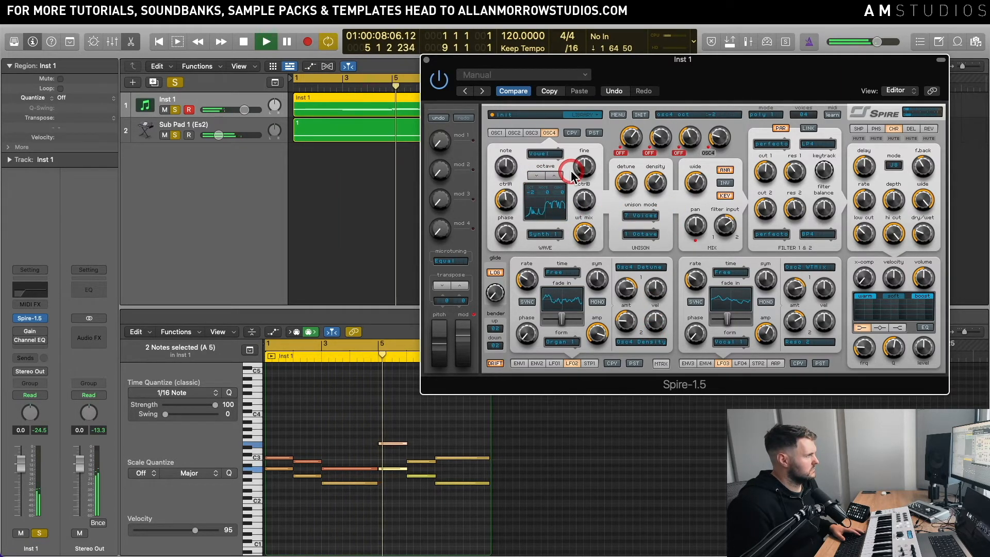
left_click(556, 176)
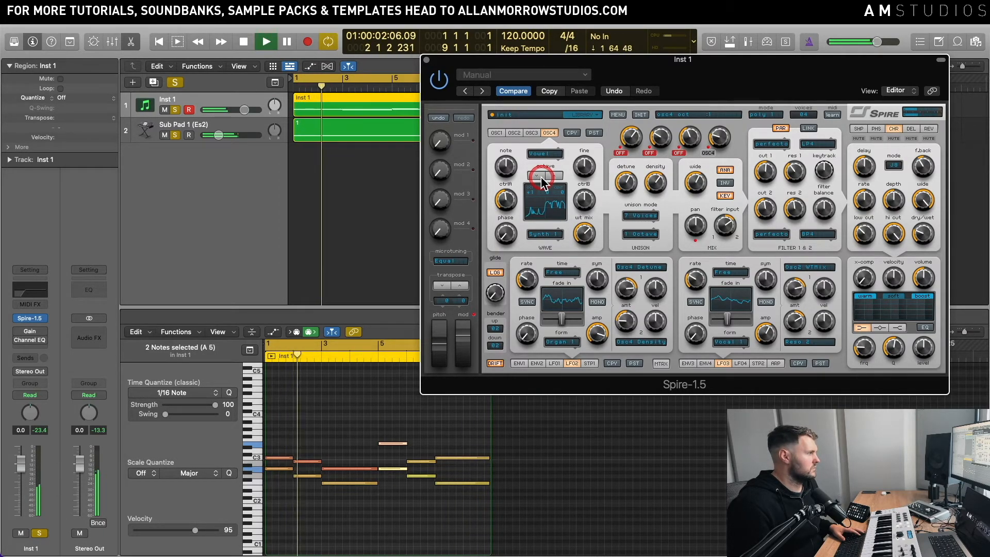
left_click(541, 177)
left_click(541, 177)
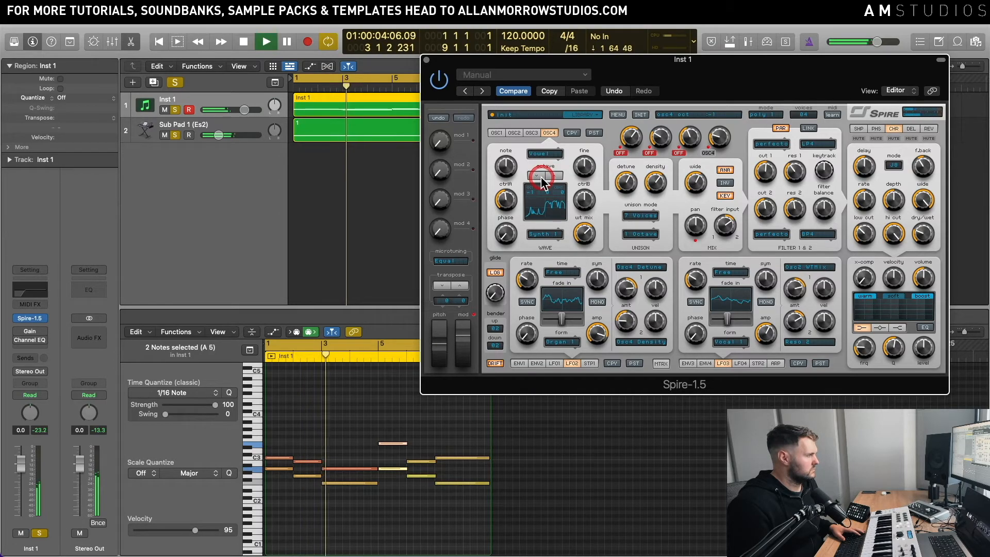
left_click(548, 177)
left_click(550, 178)
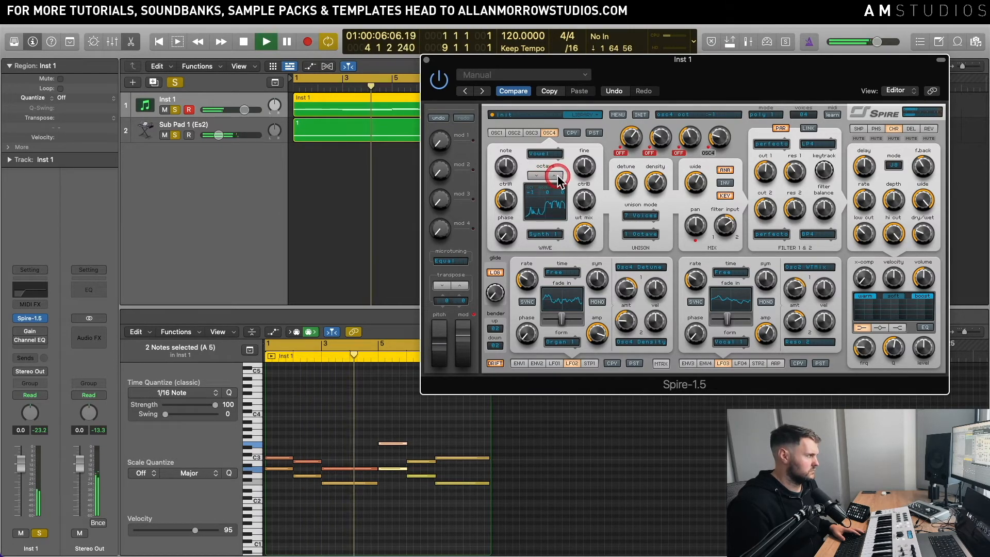
Step: Unmute oscillators 1, 2 and 3 and audition the full pad with oscillator 4
left_click(679, 153)
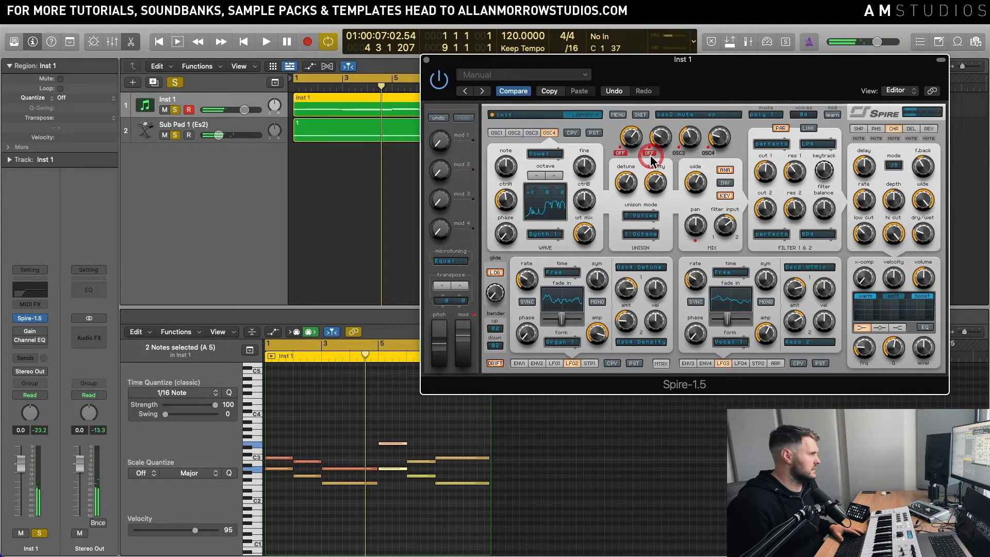
left_click(621, 152)
key("space")
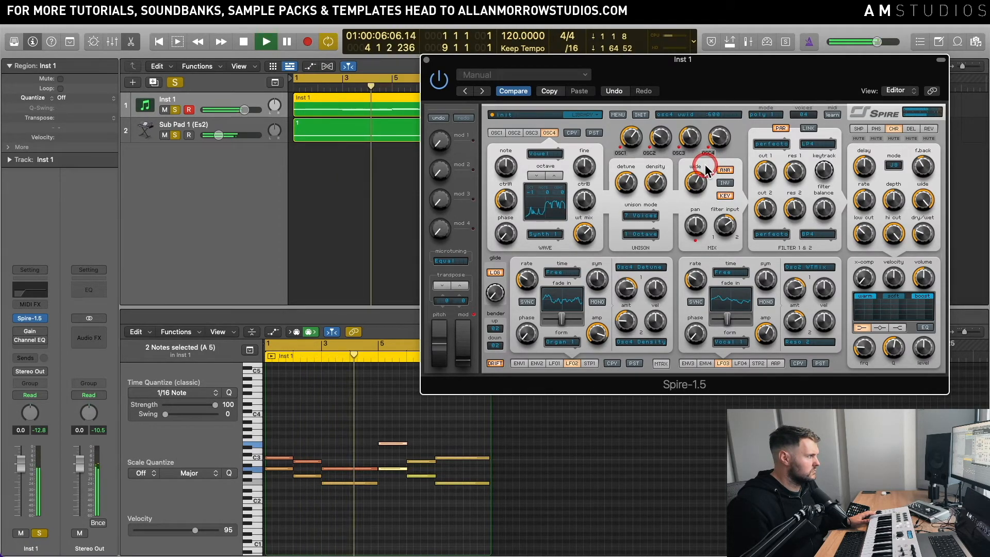
key("space")
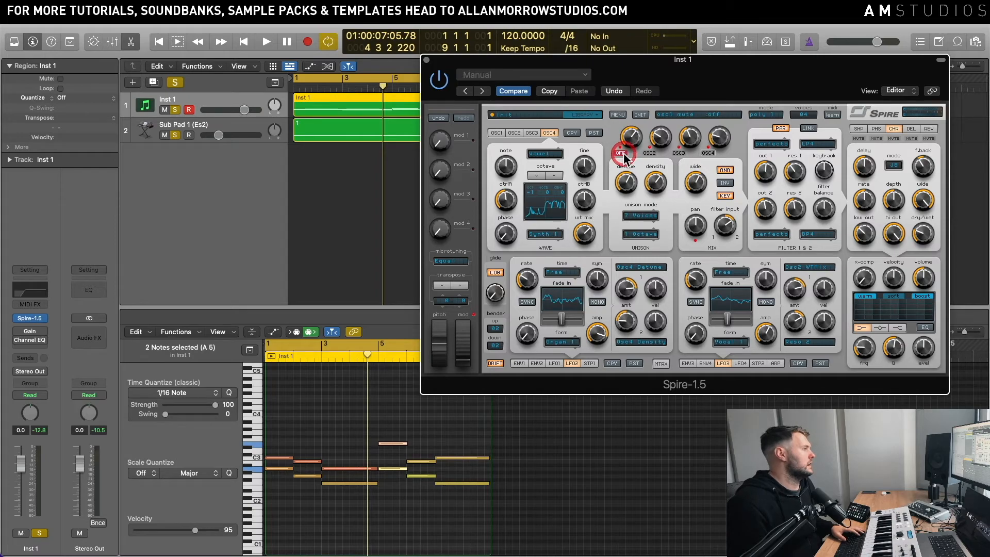
Step: Mute oscillators 1, 2 and 3 and adjust oscillator 4's filter input balance while it plays alone
key("space")
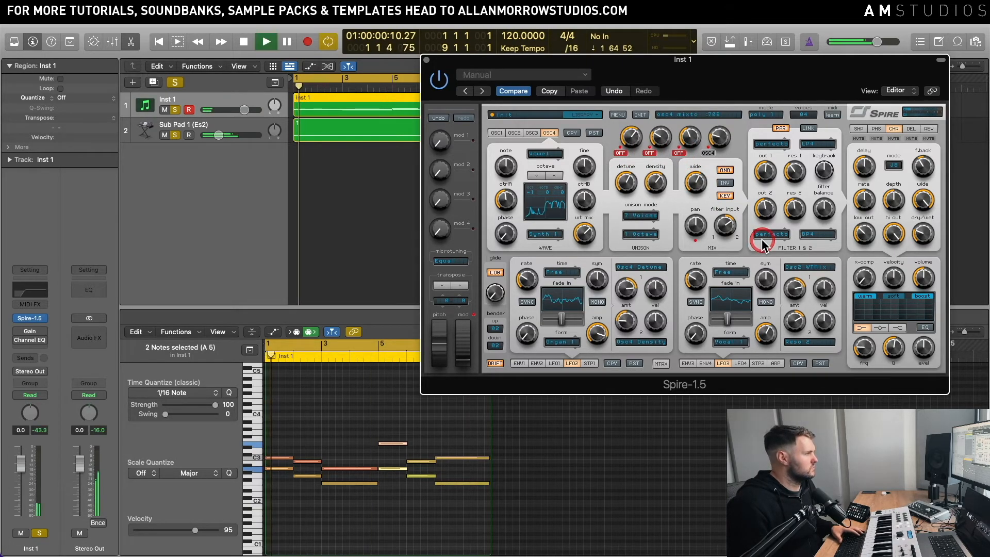
left_click(730, 228)
mouse_move(729, 228)
left_mouse_down()
mouse_move(729, 240)
mouse_move(736, 223)
mouse_move(733, 239)
left_mouse_up()
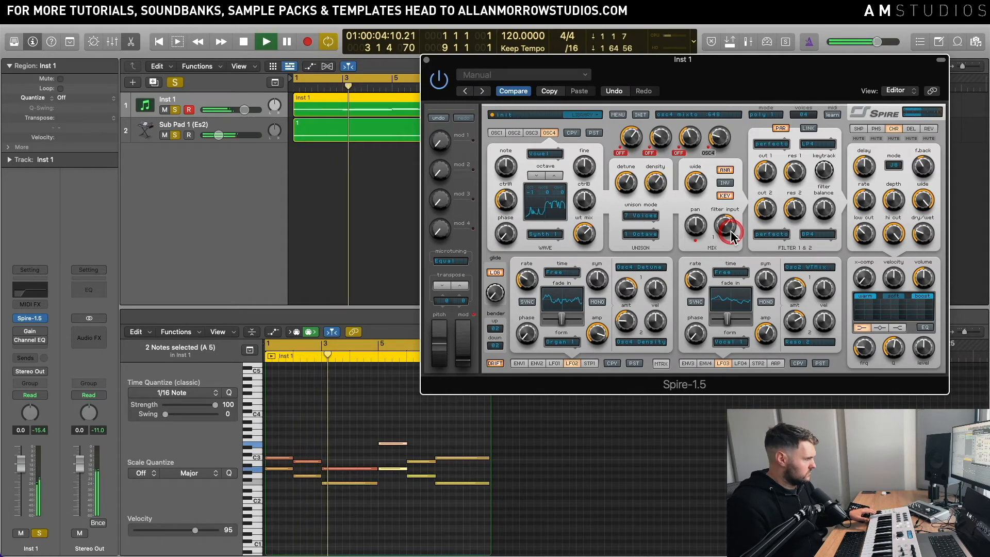
key("space")
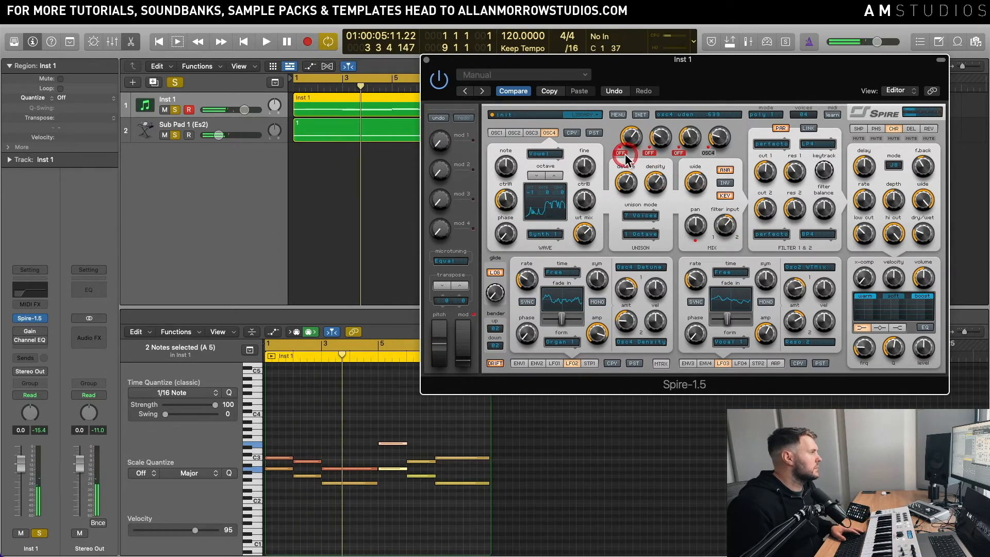
Step: Unmute oscillators 1, 2 and 3 and adjust filter 2's resonance while the full pad plays
left_click(678, 154)
key("space")
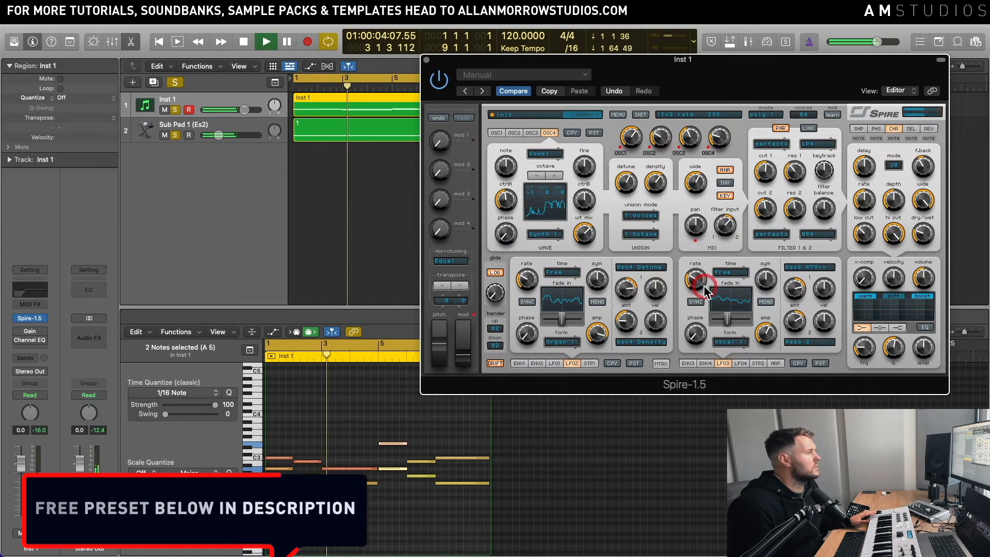
left_click_drag(784, 218, 787, 214)
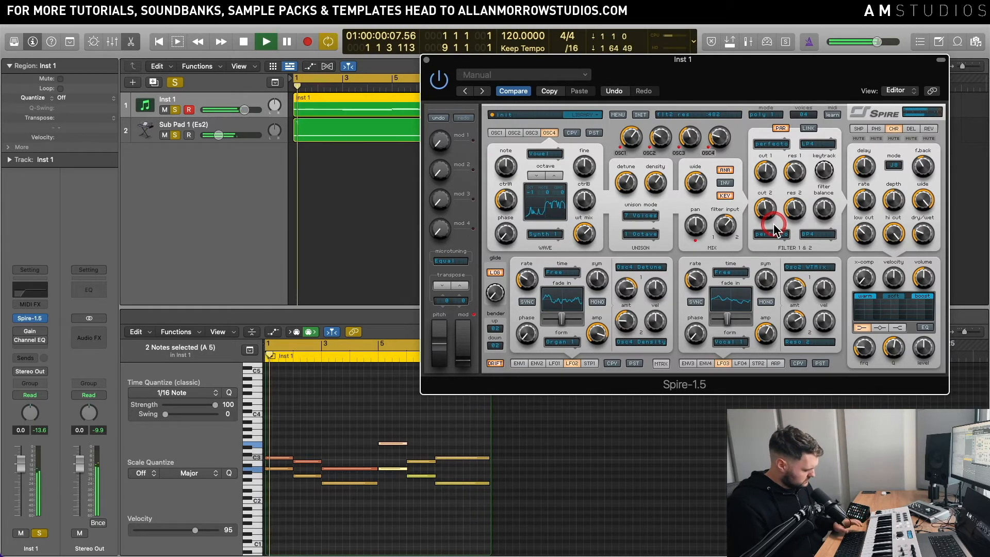
key("space")
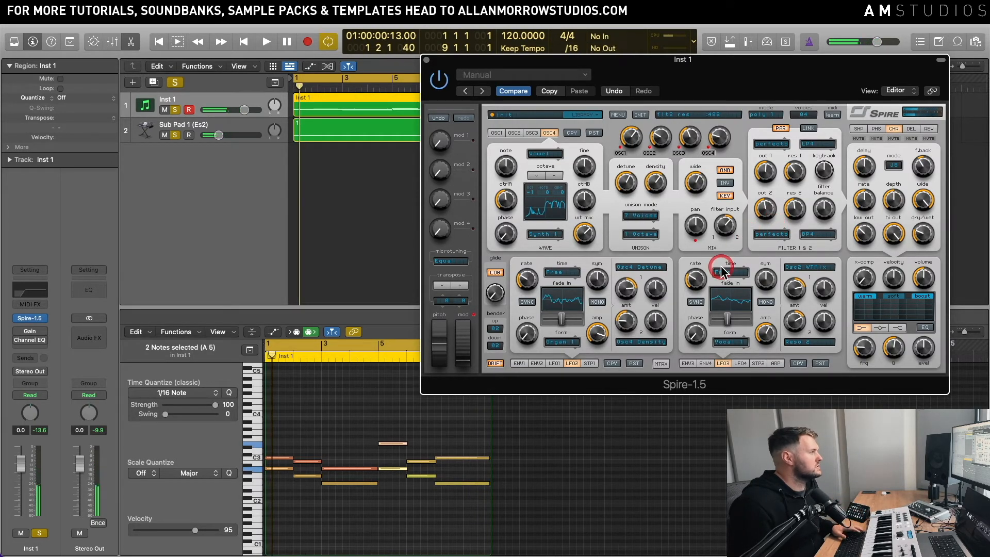
Step: Isolate oscillator 4 by muting the other three oscillators and readjust its filter input balance during playback
left_click(648, 216)
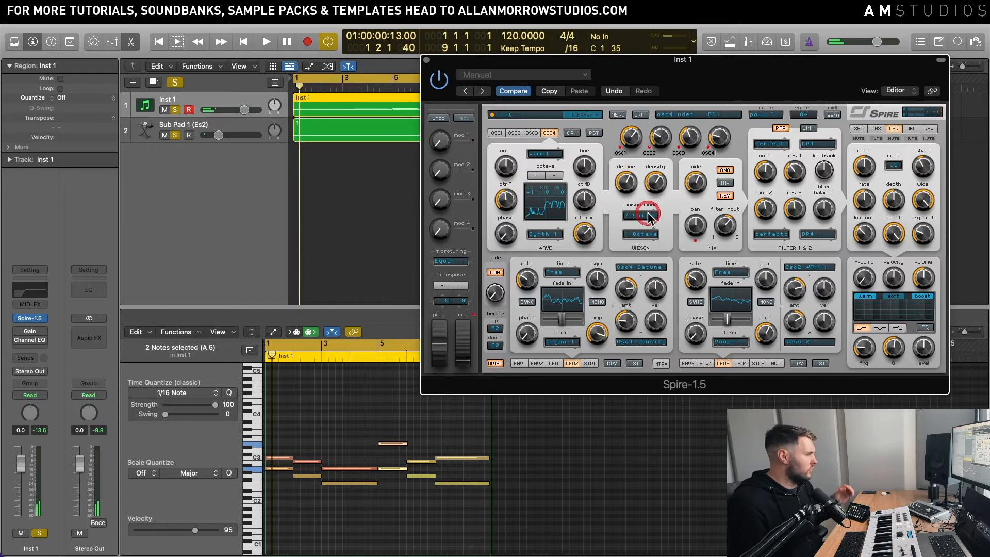
left_click(619, 155)
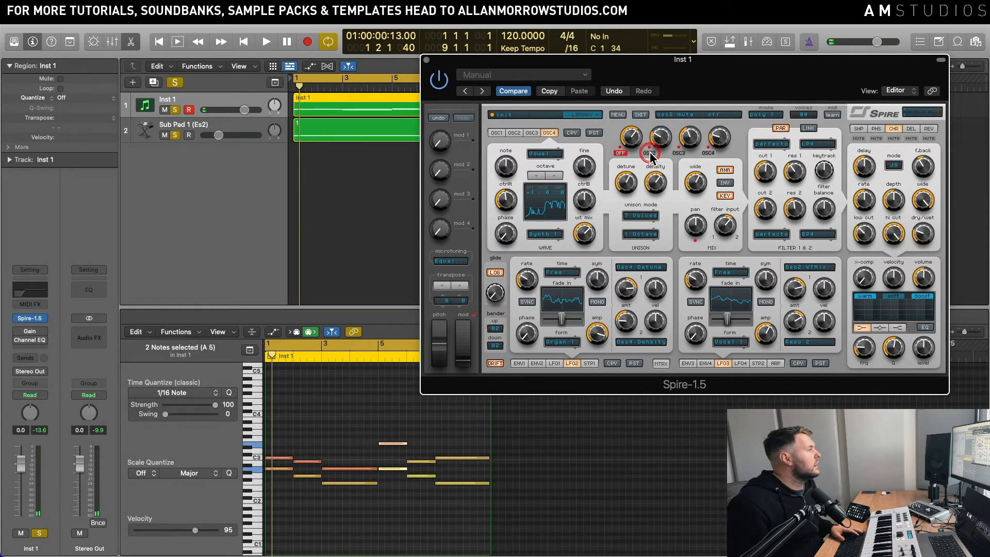
key("space")
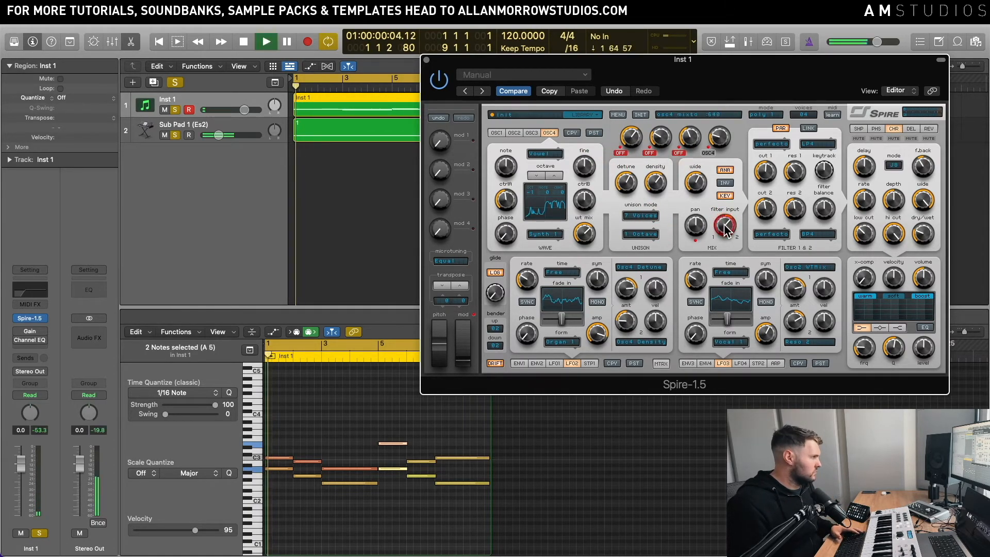
left_click(727, 211)
mouse_move(728, 215)
left_mouse_down()
mouse_move(723, 261)
mouse_move(728, 230)
left_mouse_up()
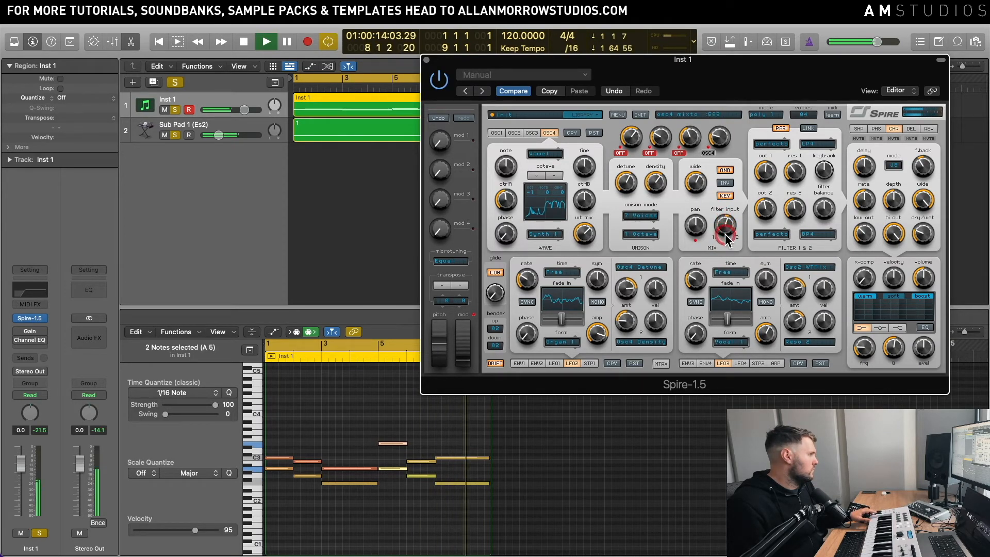
Step: Fine-tune the balance of oscillator 4 between the two filters during playback, and stop the playback
left_click_drag(727, 241, 728, 231)
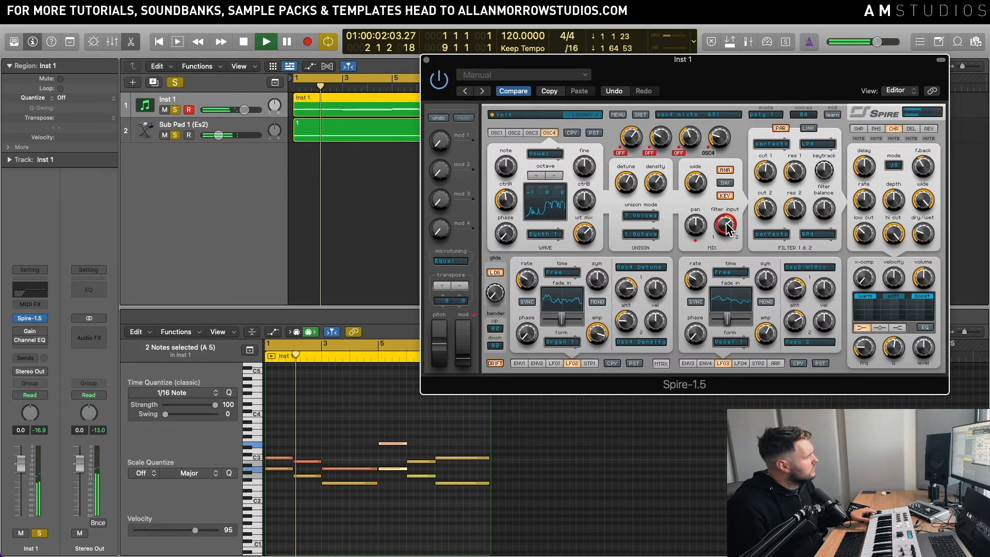
key("space")
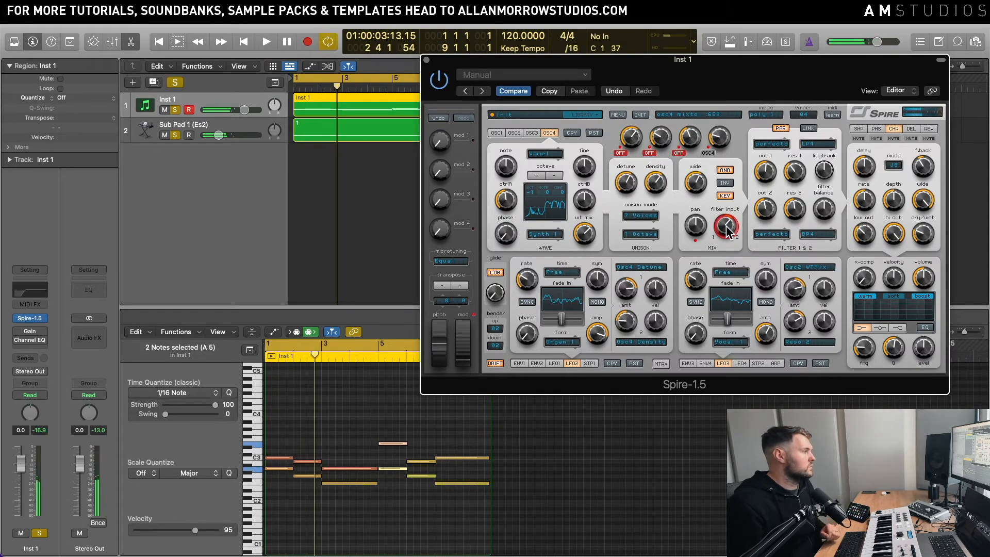
Step: Assign LFO4's second target to oscillator 4's filter send, adjust the modulation amount and audition the result
left_click(719, 372)
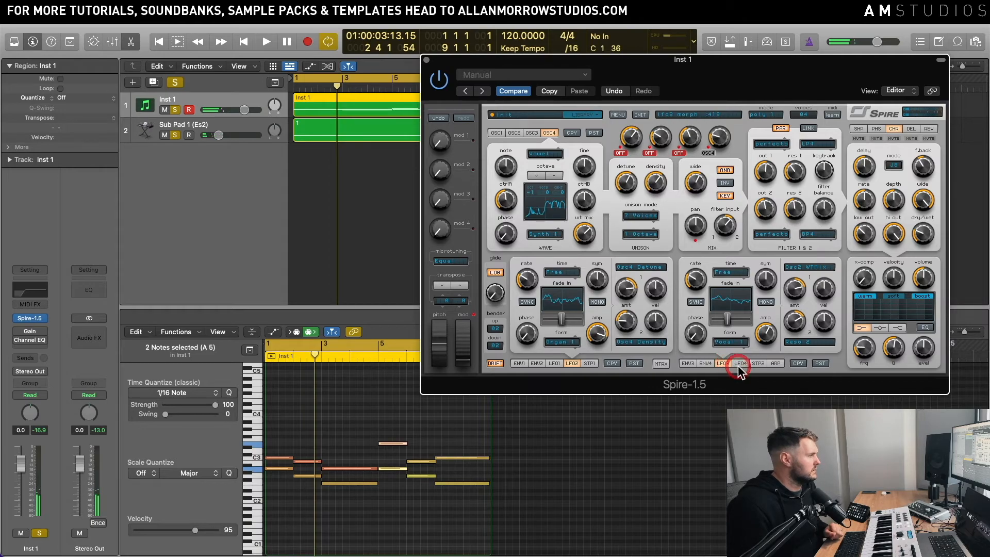
left_click(739, 365)
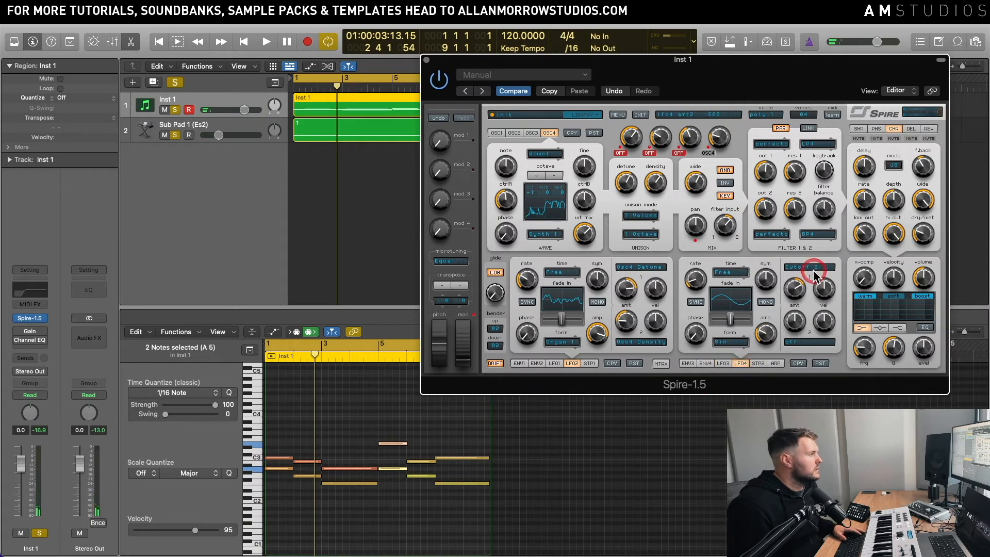
left_click(799, 341)
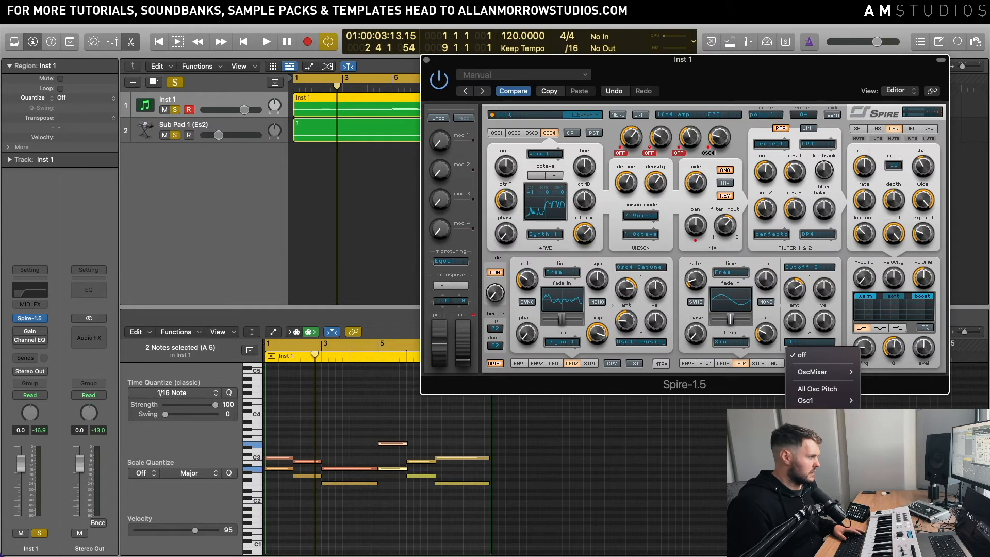
left_click(813, 382)
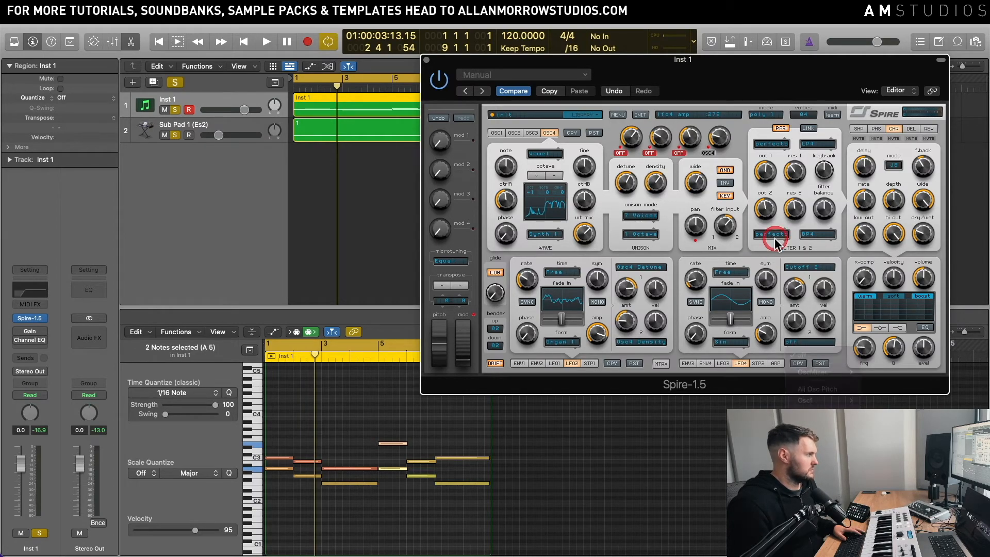
left_click_drag(798, 319, 793, 304)
key("space")
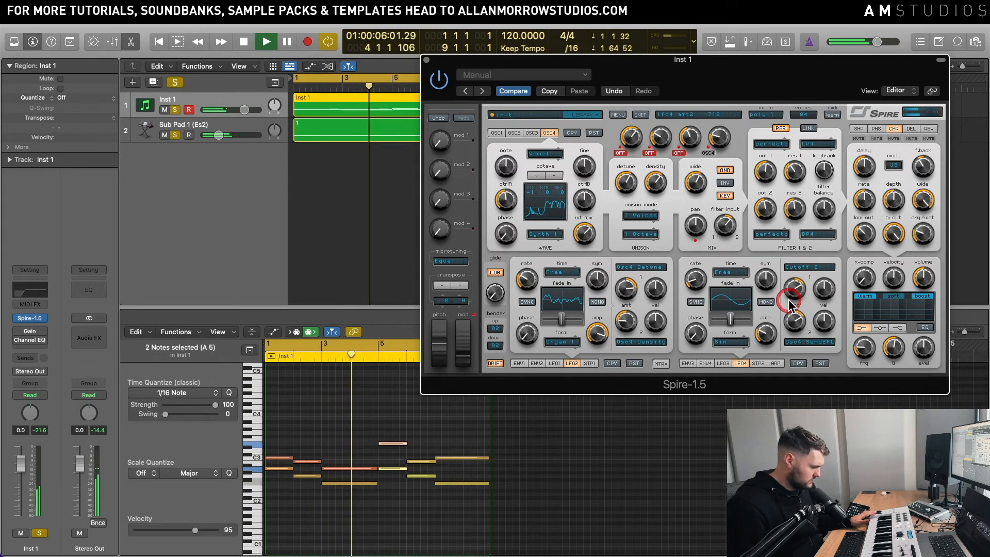
Step: Show the delay effect's settings and adjust its dry/wet mix while oscillator 4 plays alone
left_click(741, 273)
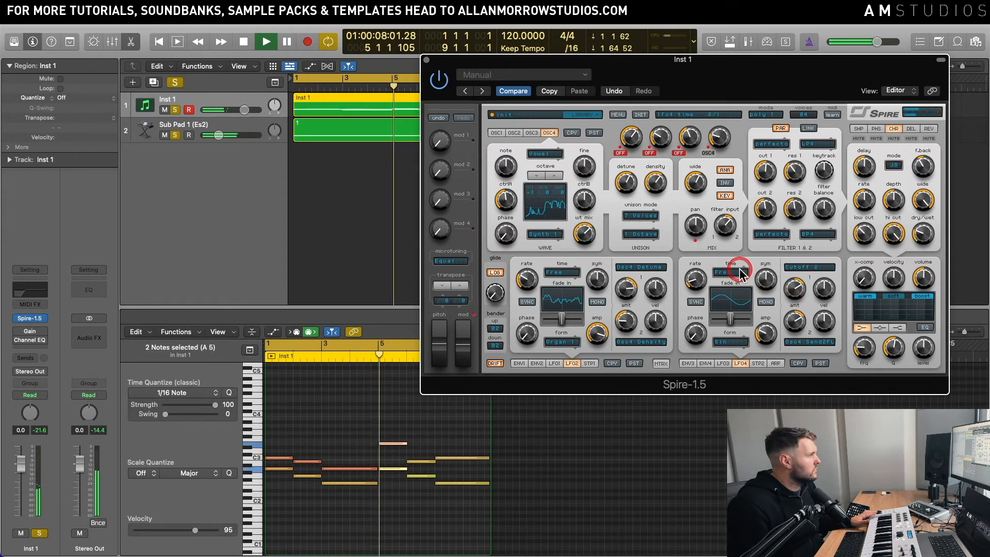
left_click(866, 150)
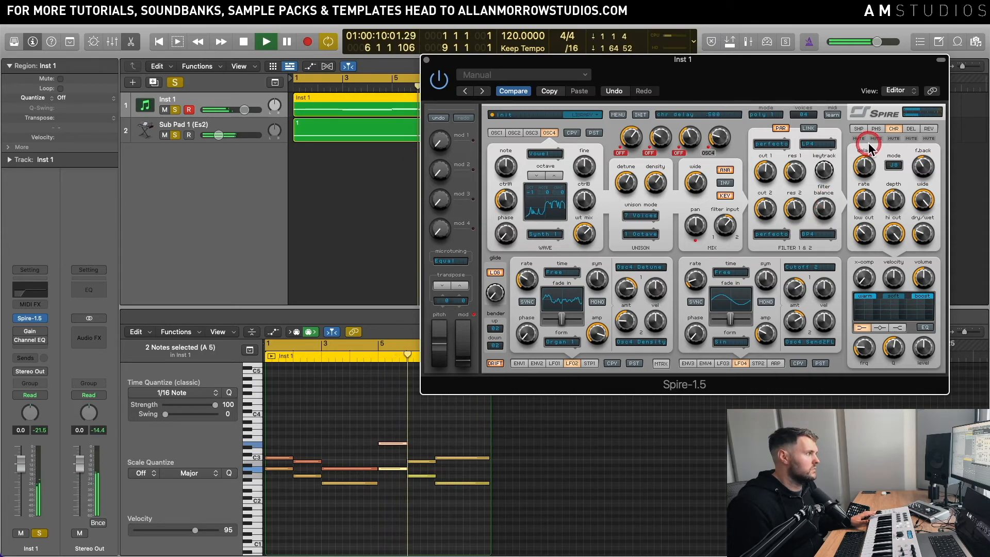
left_click(909, 129)
left_click(921, 231)
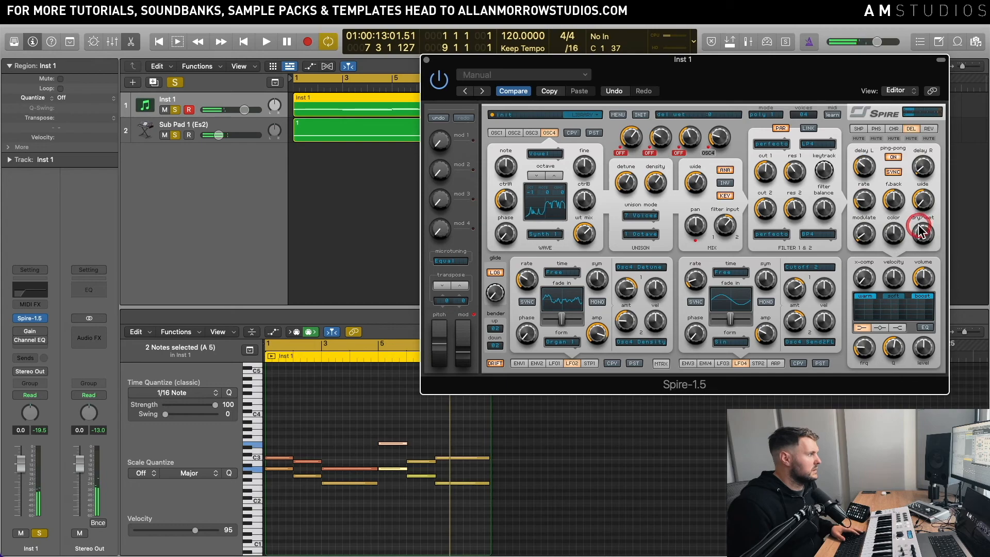
key("space")
left_click(872, 277)
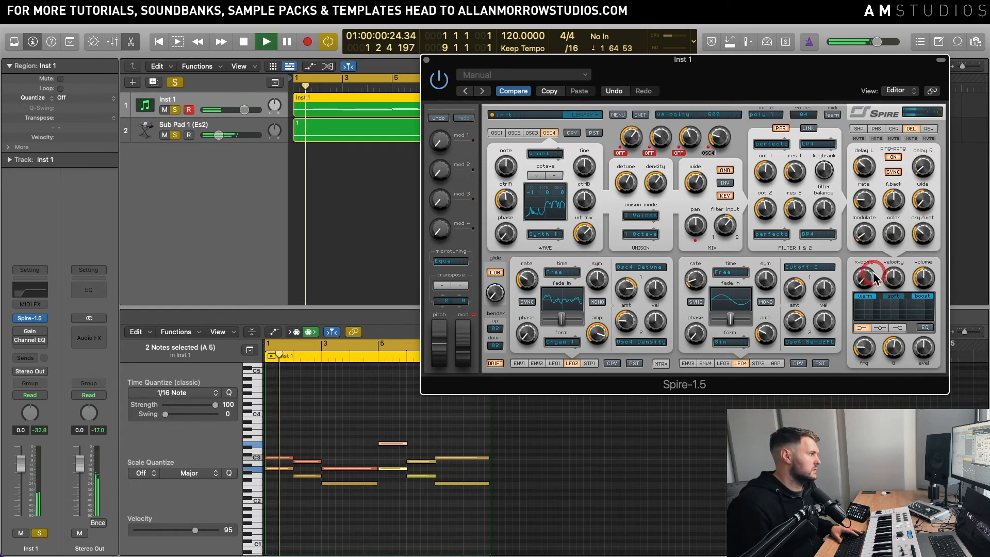
left_click_drag(875, 278, 846, 300)
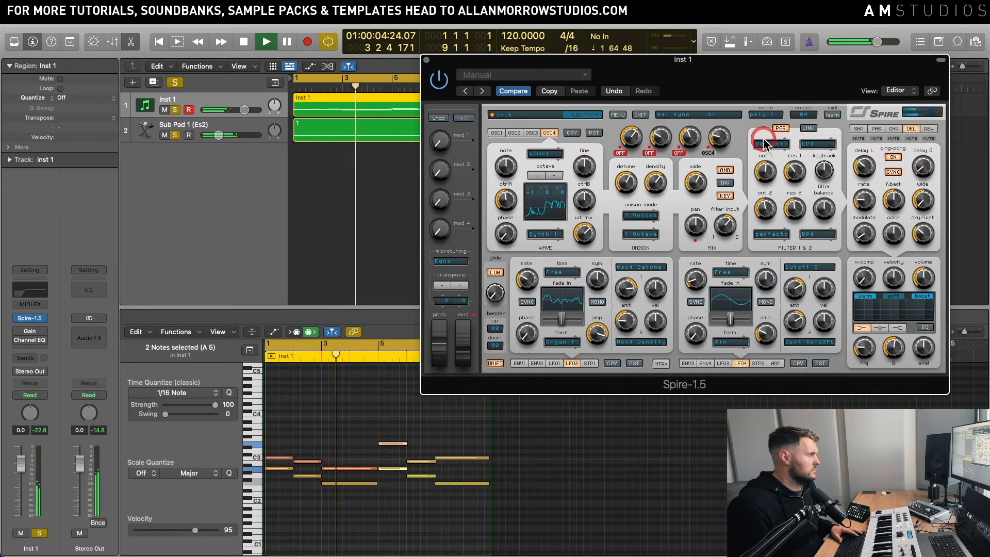
Step: Unmute oscillators 1, 2 and 3 and raise oscillator 4 by one octave while the pad plays
left_click(679, 153)
left_click(650, 153)
left_click(620, 153)
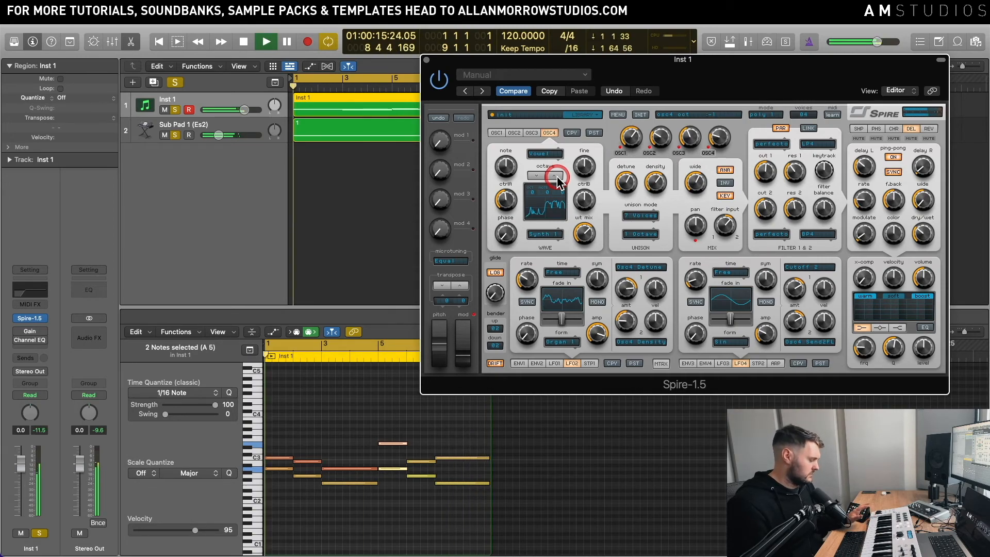
key("space")
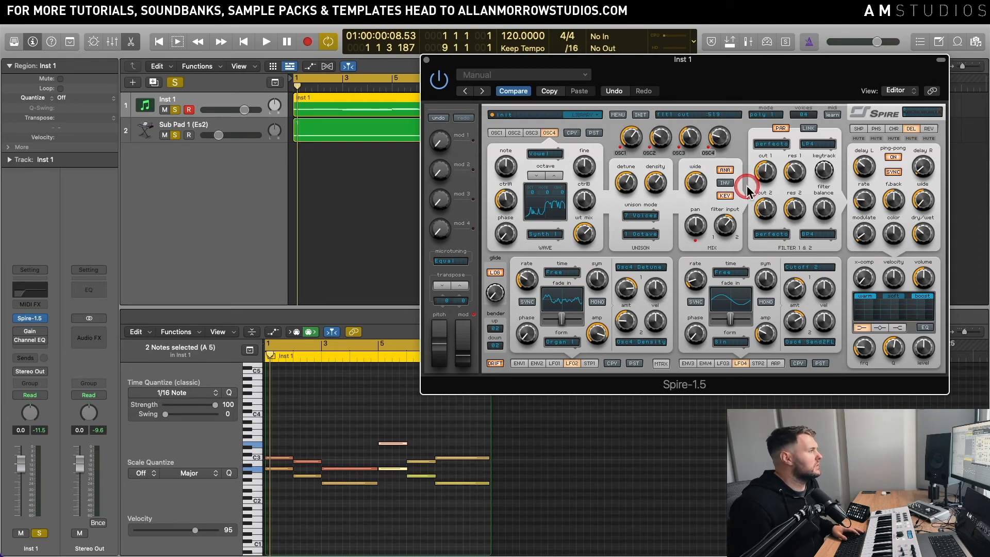
Step: Play the full pad with the sub pad and adjust oscillator 4's level in the oscillator mix
key("space")
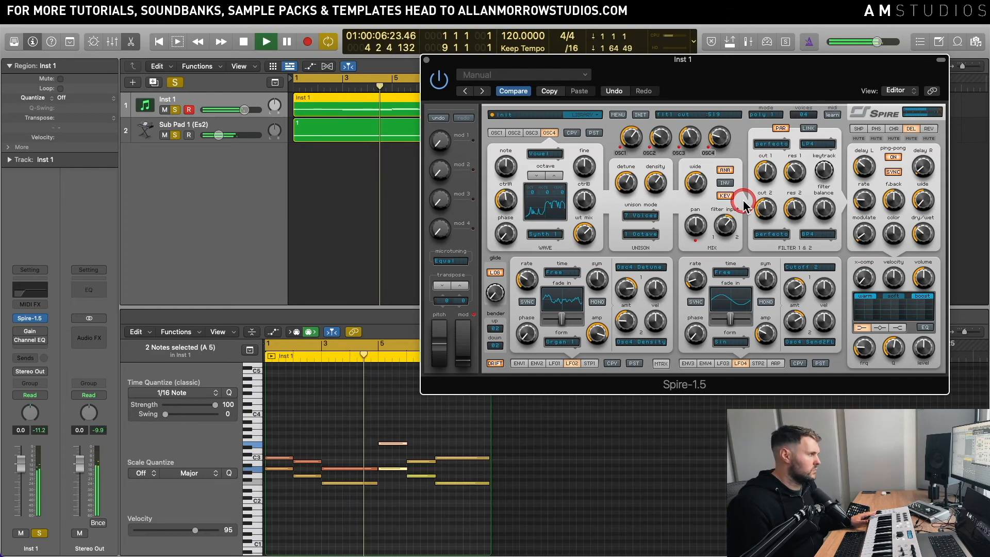
left_click_drag(717, 143, 716, 145)
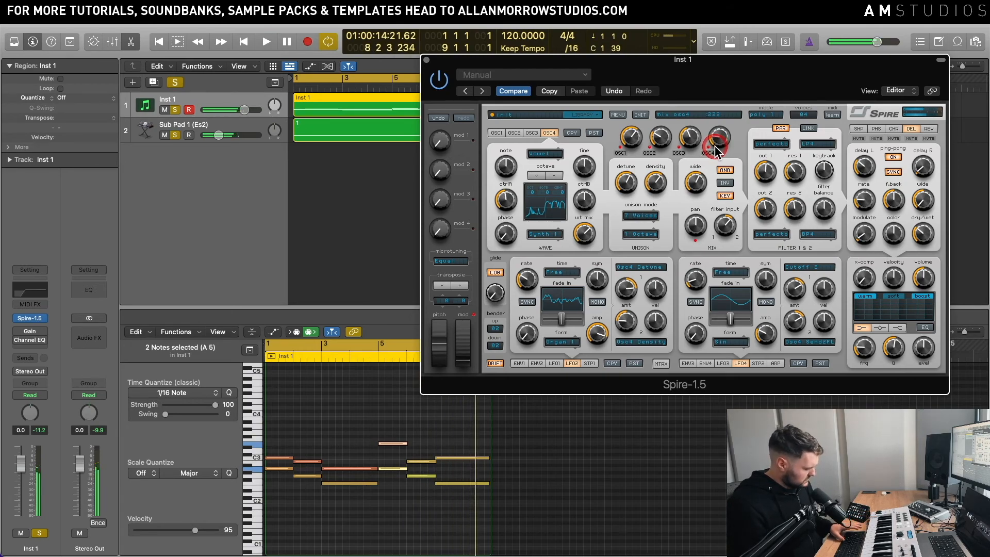
left_click(714, 147)
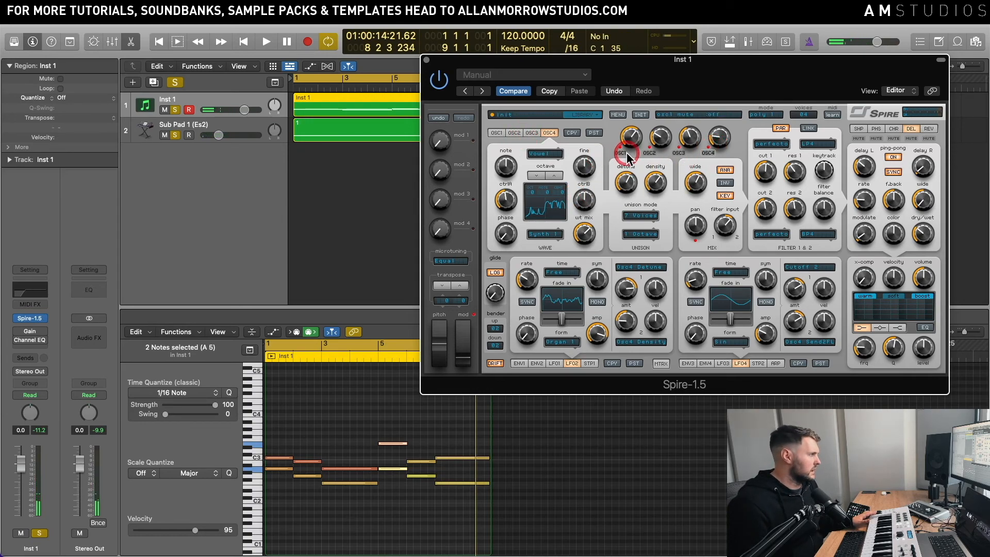
left_click(585, 164)
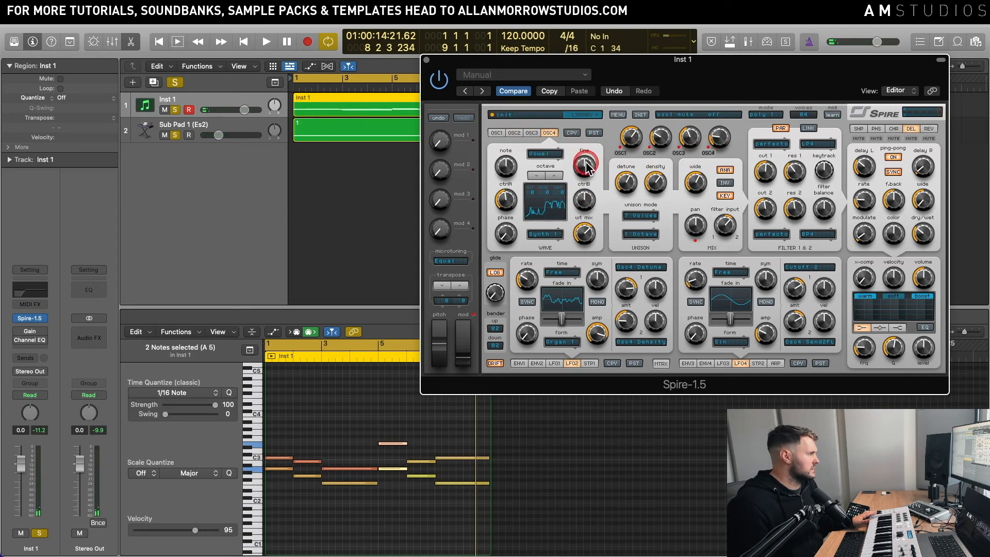
Step: Take the Sub Pad track out of solo and audition the Spire pad on its own
left_click(176, 135)
left_click(272, 226)
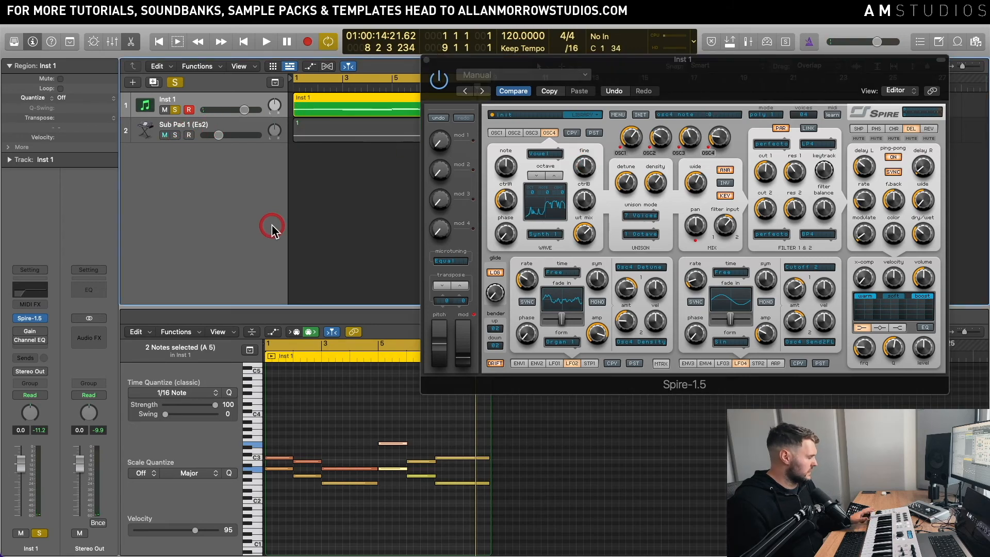
key("space")
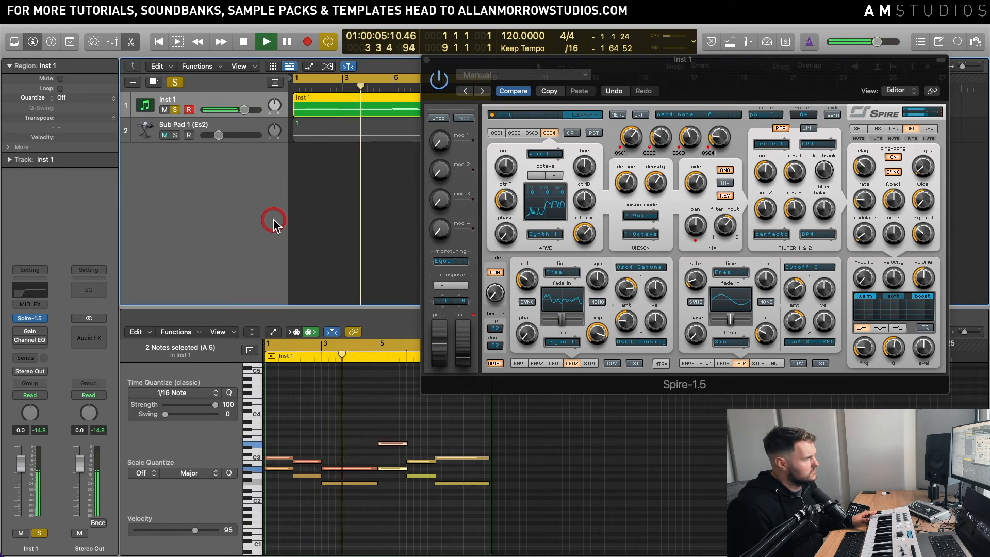
left_click(555, 206)
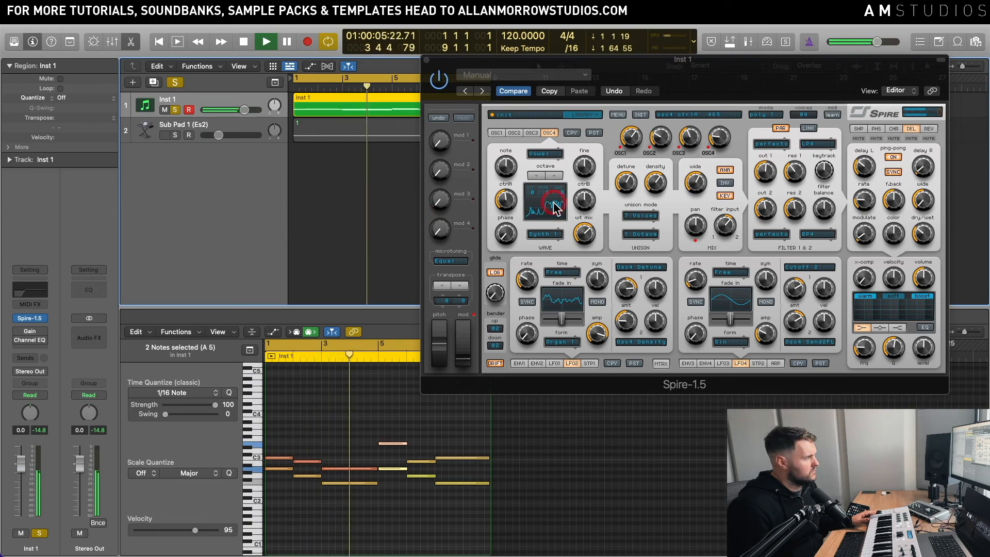
Step: Adjust filter 1's cutoff while the Spire pad plays alone, and solo the Sub Pad track again
left_click(763, 170)
left_click_drag(764, 171, 763, 165)
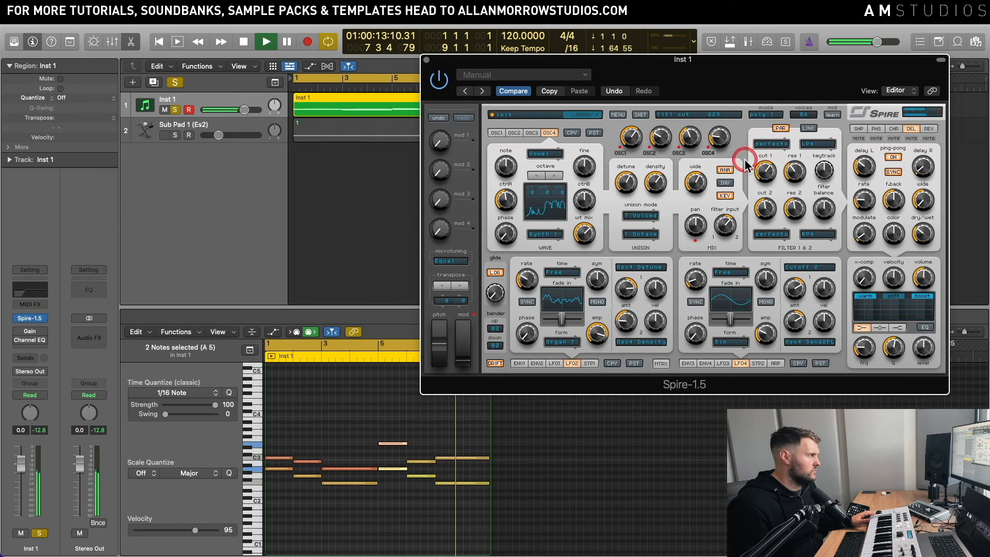
key("space")
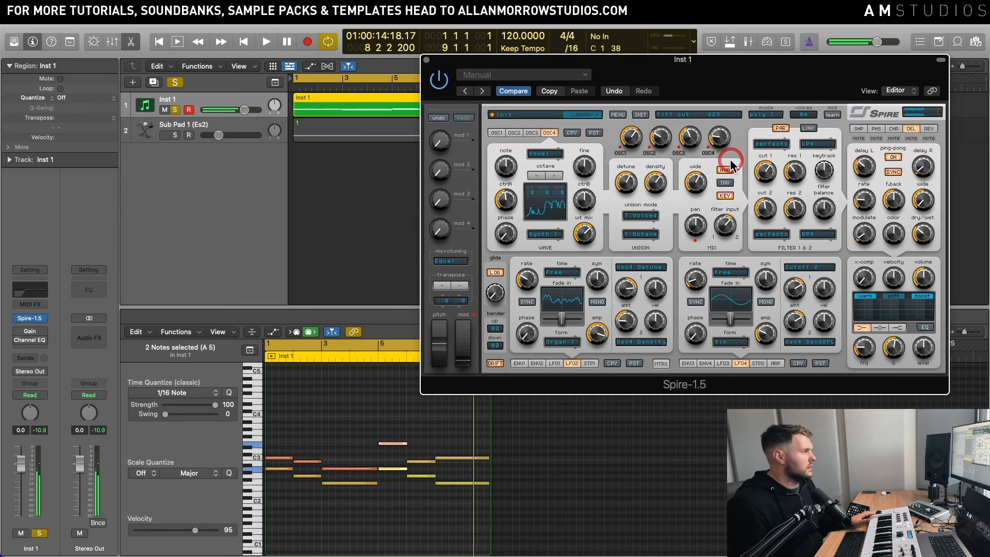
left_click(771, 167)
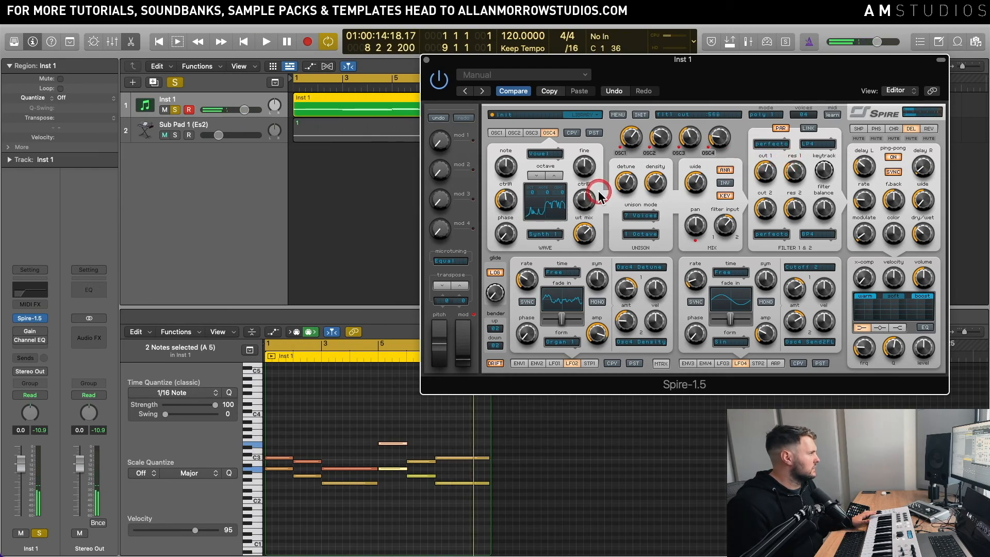
left_click(175, 136)
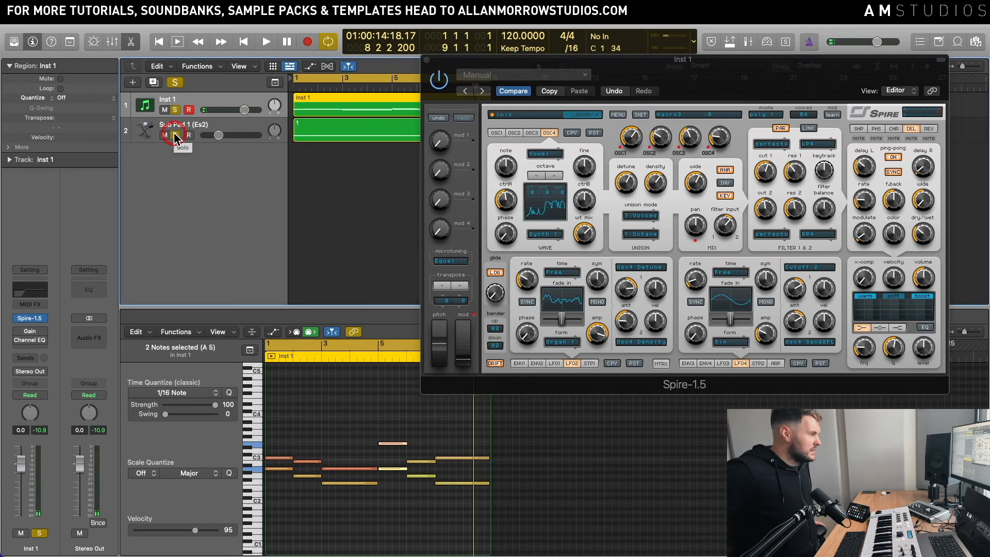